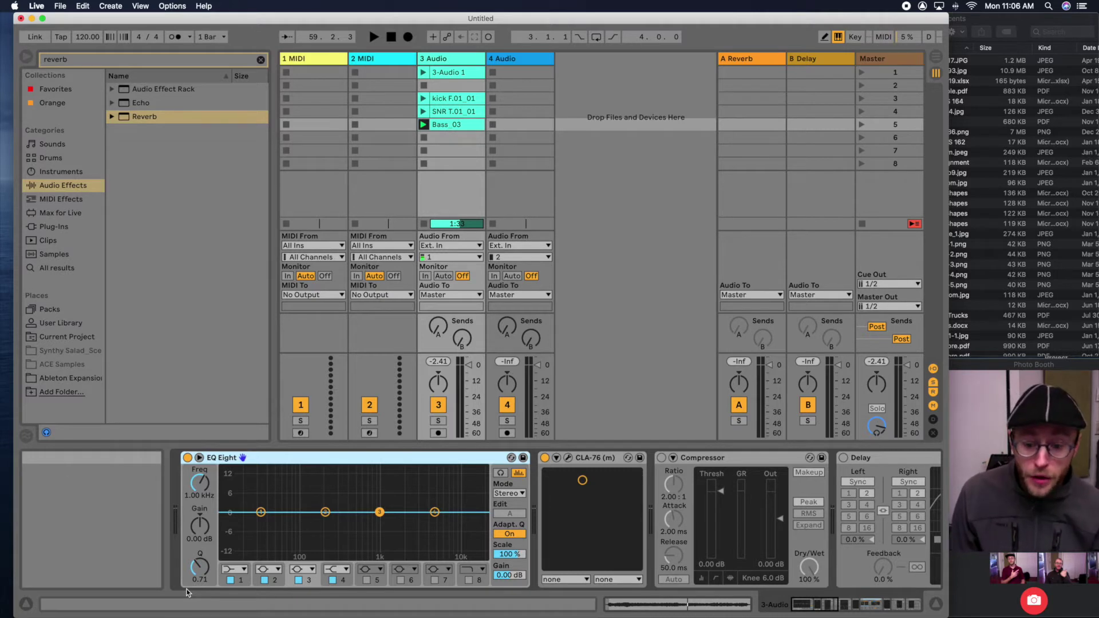
- Change EQ Eight filter 1 to a low cut, sweep it up to about 186 Hz and bring it back to 40 Hz
click(239, 572)
click(233, 496)
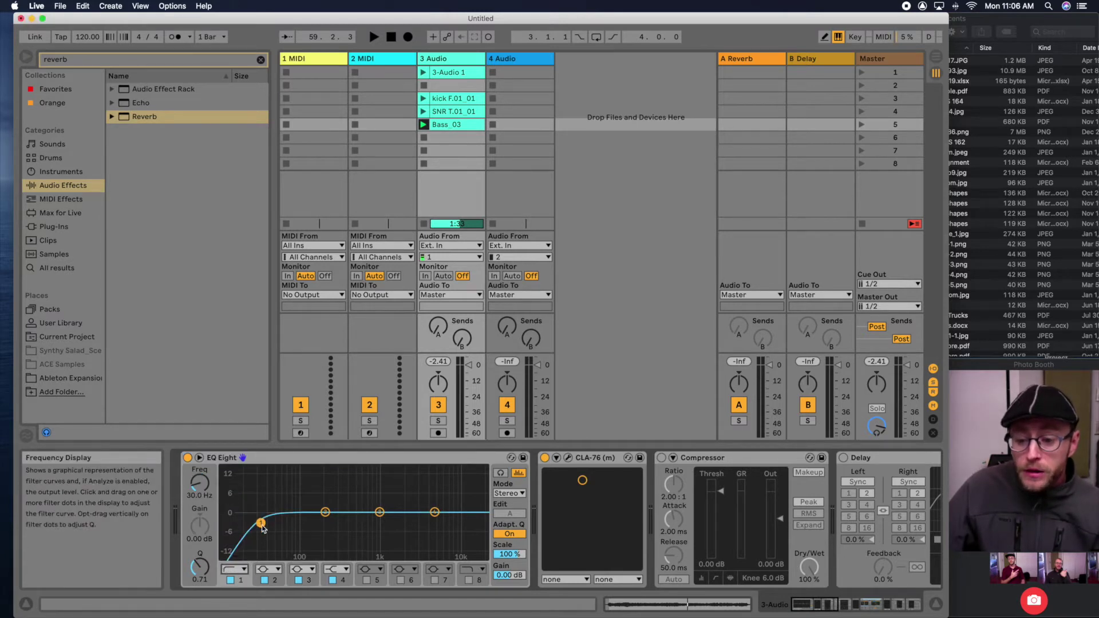
drag(261, 524, 322, 521)
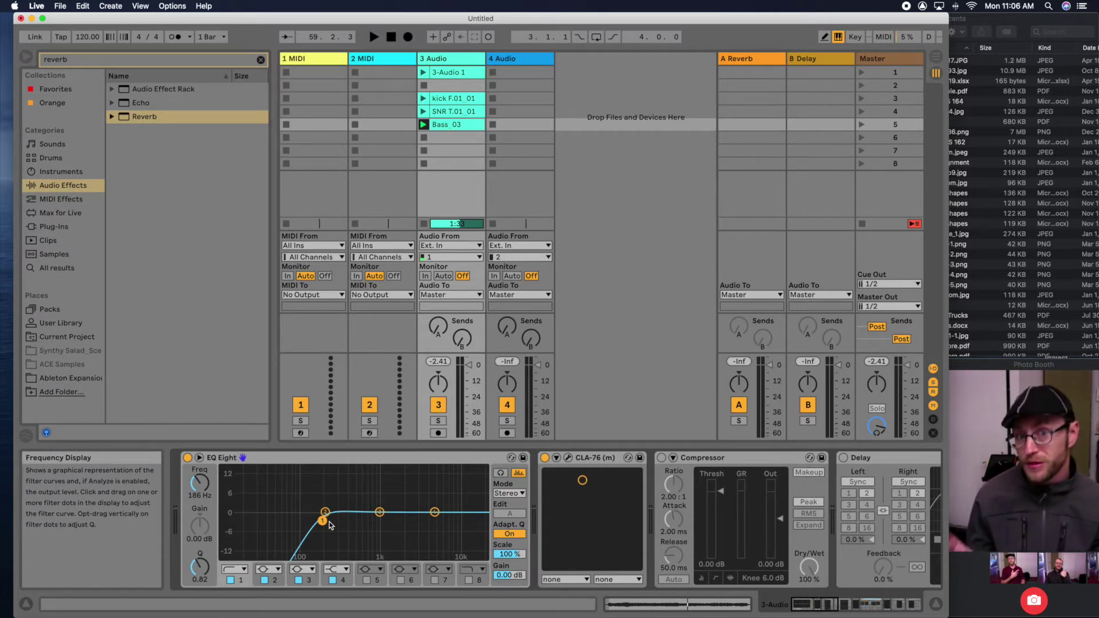
drag(324, 521, 270, 522)
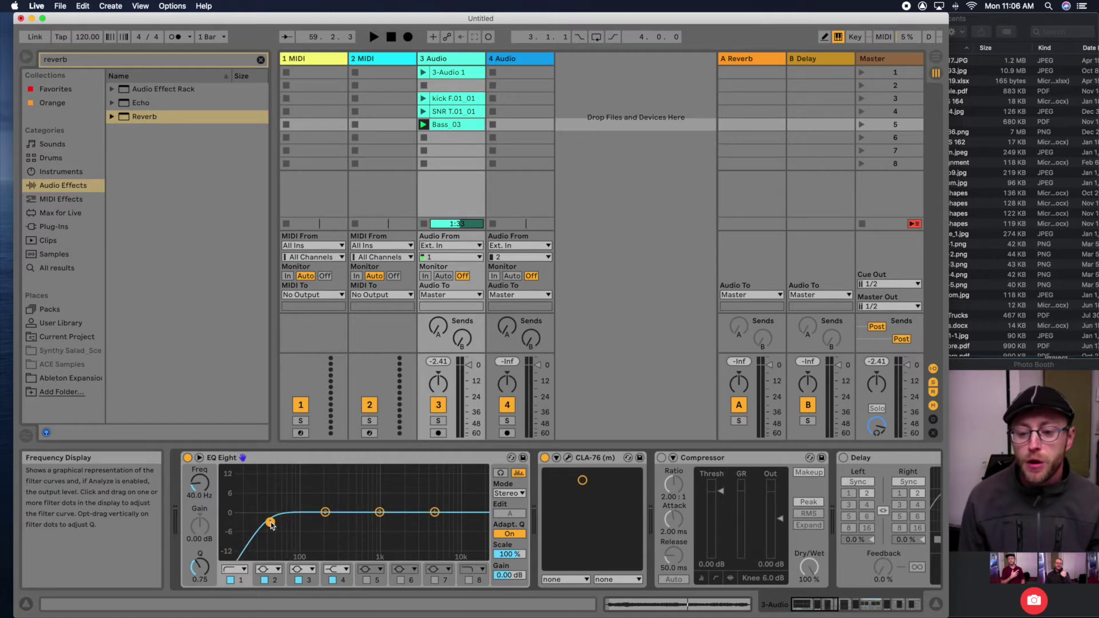
- Activate filter 8 as a high cut at about 10.7 kHz and switch off filter 1
click(468, 580)
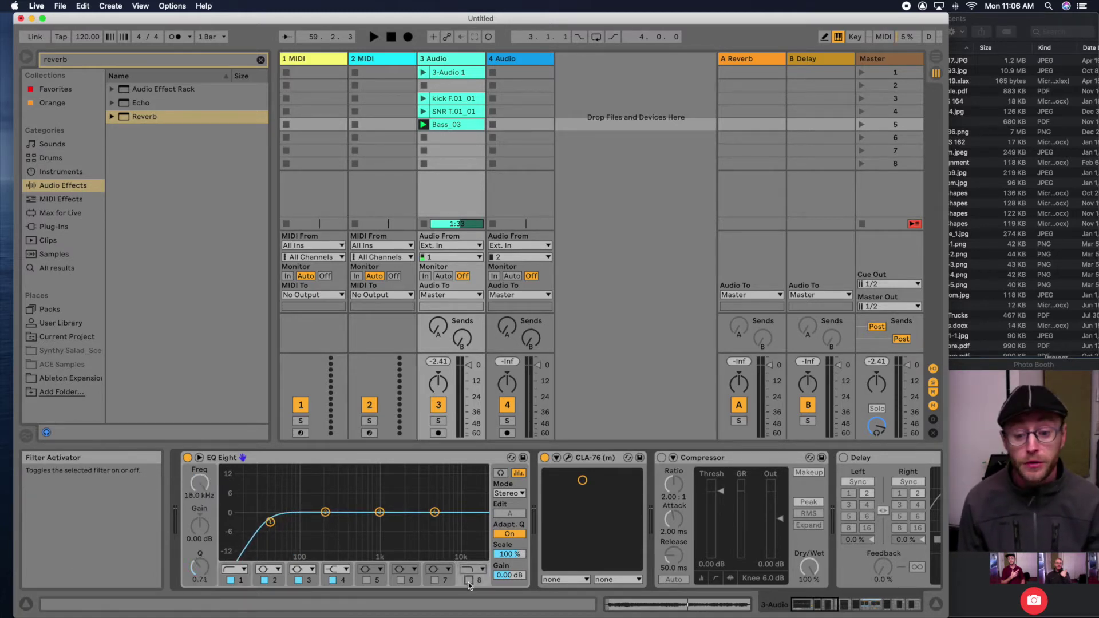
mouse_move(477, 523)
mouse_down()
mouse_move(384, 522)
mouse_move(470, 523)
mouse_up()
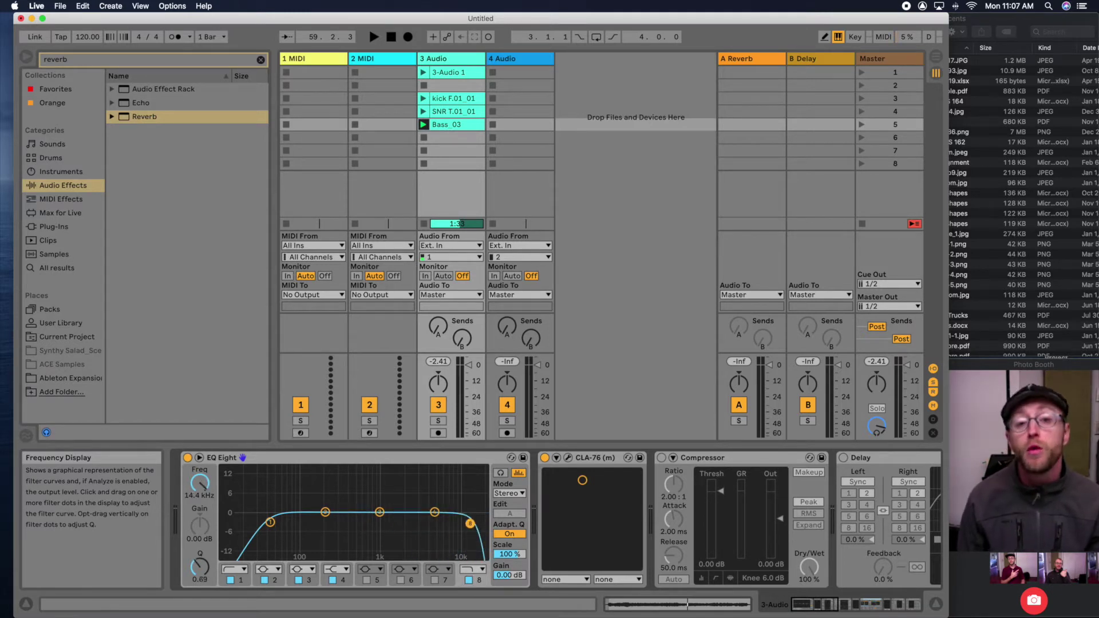
click(231, 580)
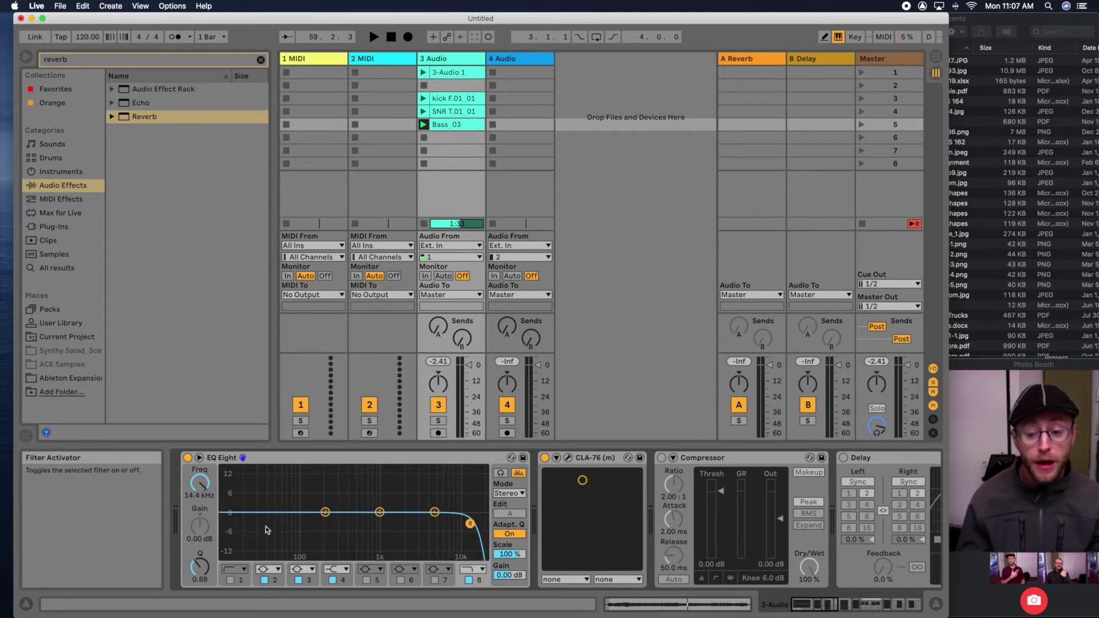
mouse_move(470, 523)
mouse_down()
mouse_move(376, 510)
mouse_move(473, 519)
mouse_move(424, 519)
mouse_move(460, 523)
mouse_up()
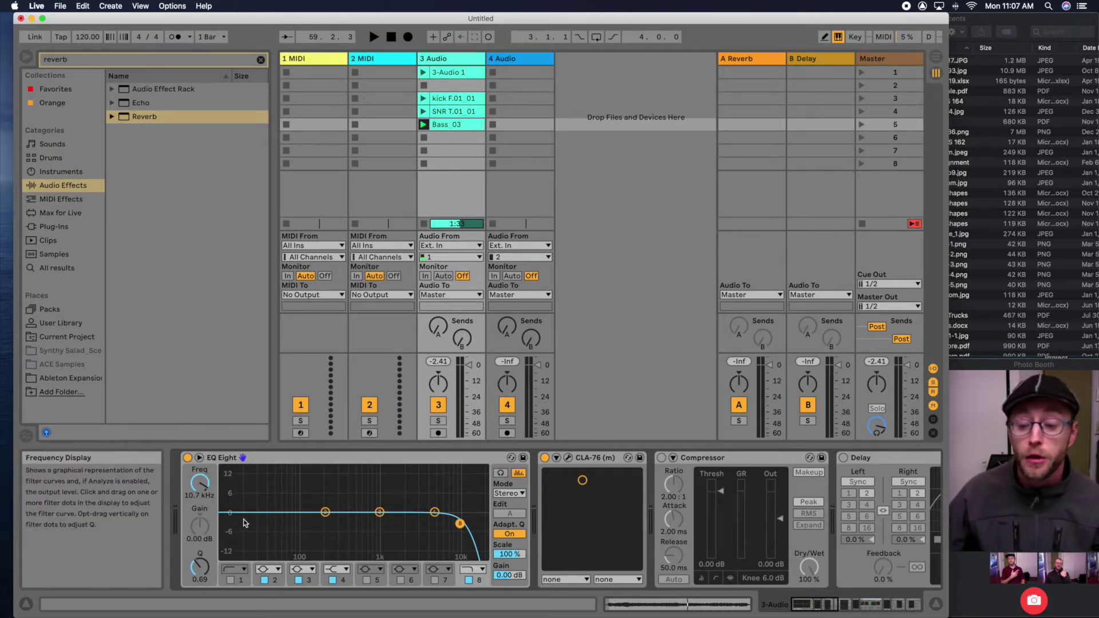
- Sweep filter 8's high cut down to about 288 Hz and back up to about 4.45 kHz
drag(200, 482, 200, 518)
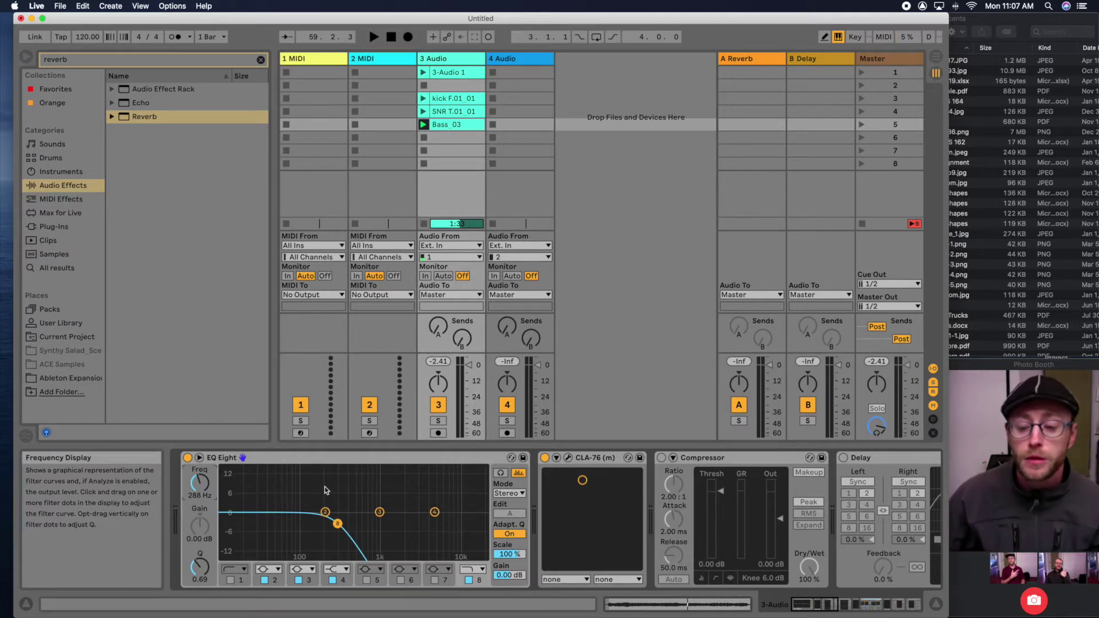
drag(339, 525, 446, 523)
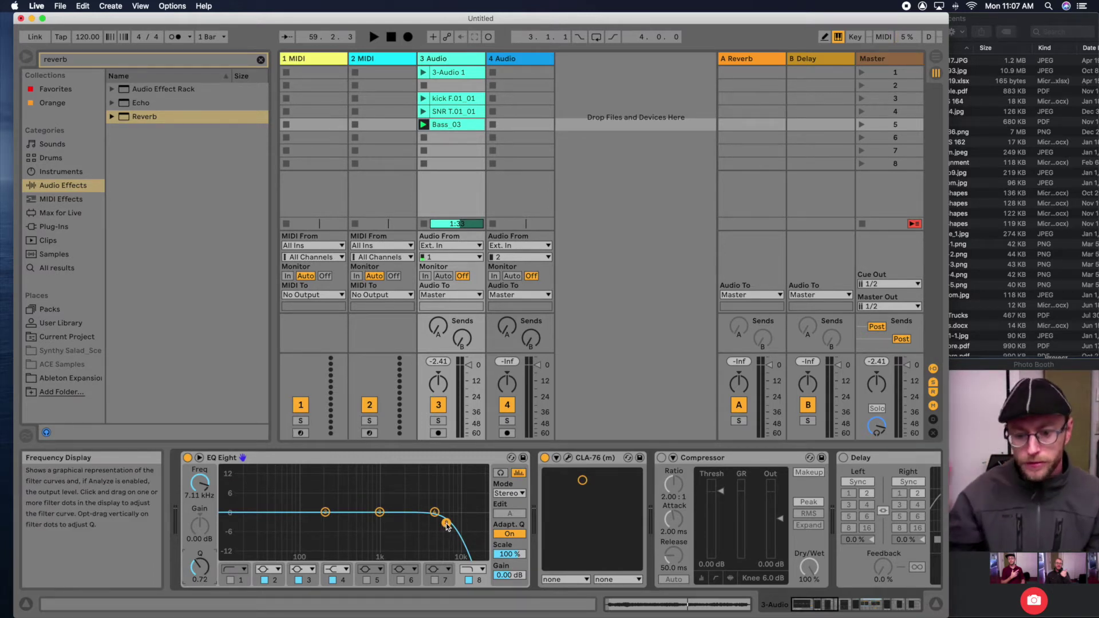
mouse_move(447, 524)
mouse_down()
mouse_move(413, 533)
mouse_move(431, 522)
mouse_up()
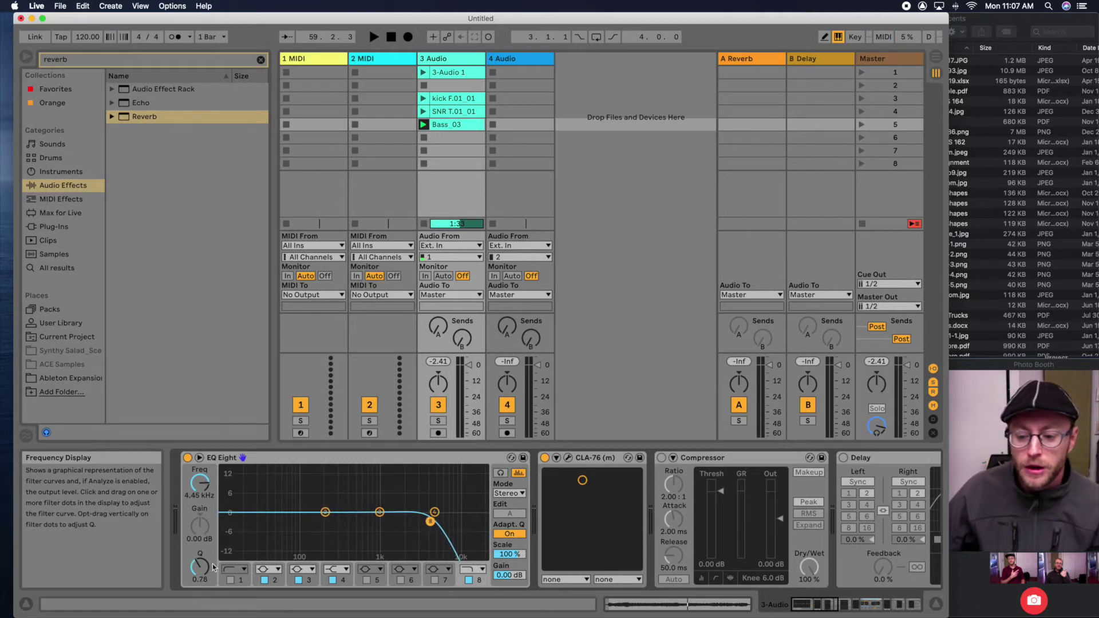
- Move filter 8's high cut to about 5.16 kHz and adjust its Q to about 0.69
mouse_move(213, 567)
mouse_down()
mouse_move(213, 529)
mouse_move(213, 569)
mouse_up()
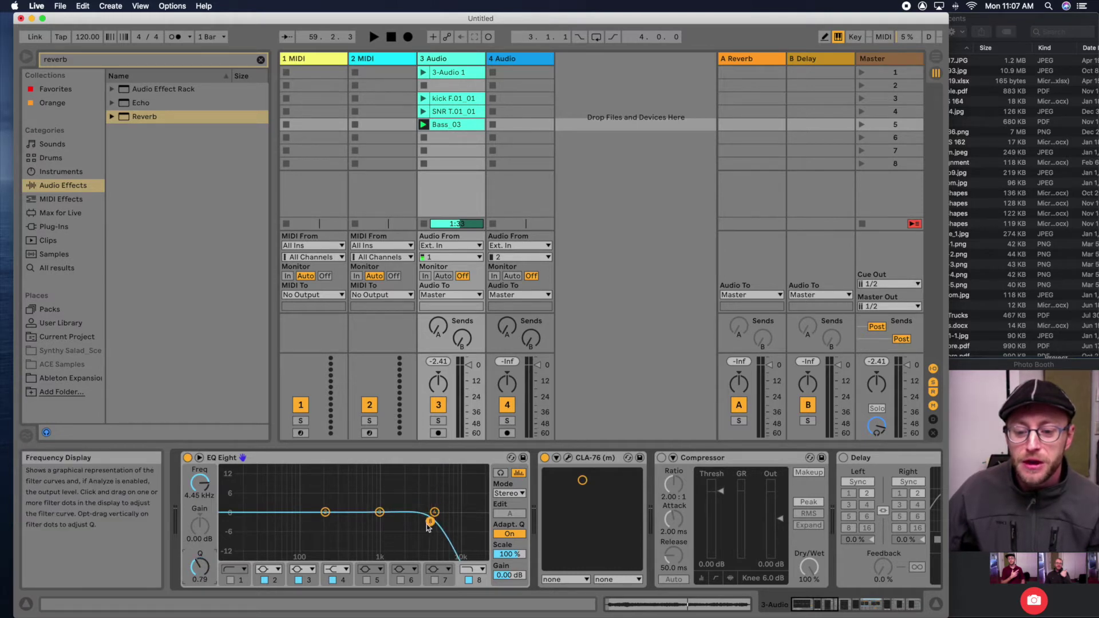
mouse_move(428, 528)
mouse_down()
mouse_move(435, 468)
mouse_move(435, 519)
mouse_up()
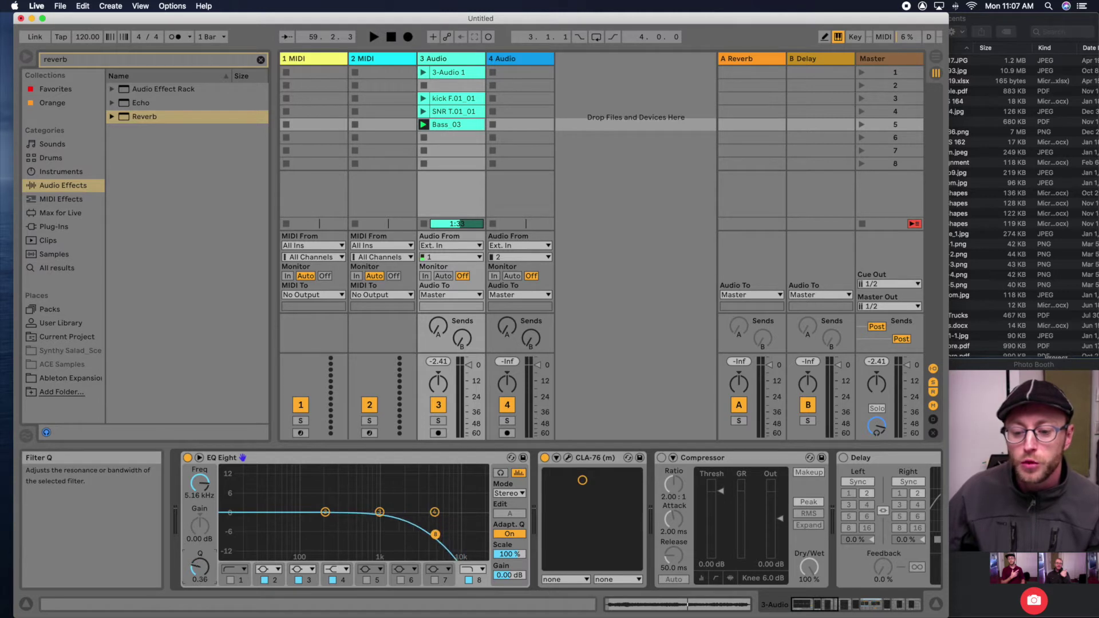
mouse_move(201, 566)
mouse_down()
mouse_move(202, 550)
mouse_move(204, 573)
mouse_up()
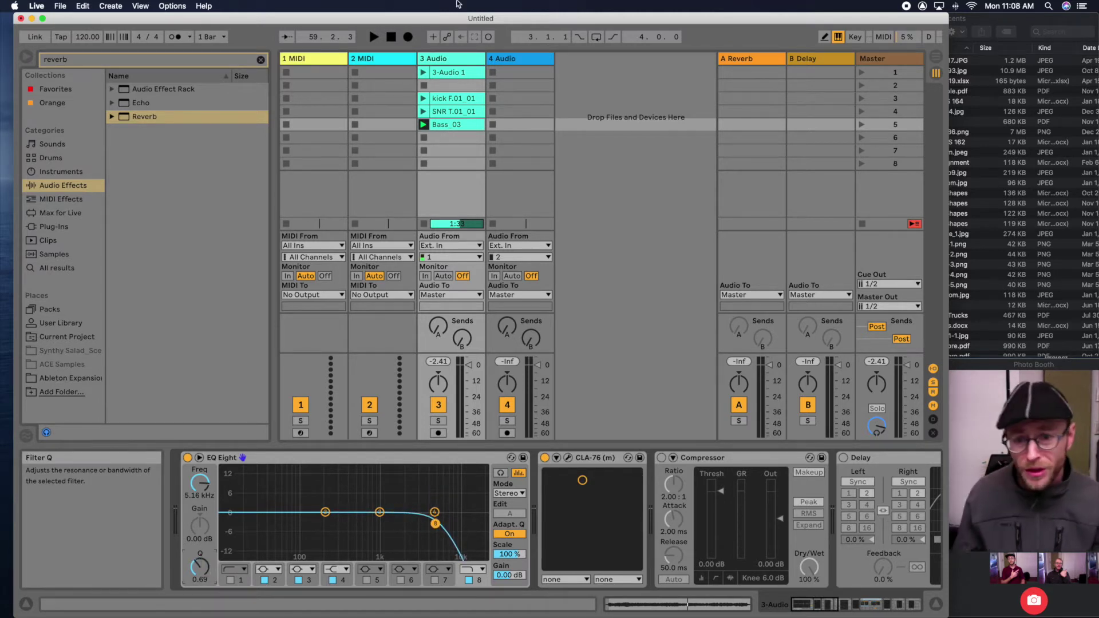
- Play the 3-Audio 1 clip and raise filter 8's high-cut frequency to about 22 kHz
click(424, 73)
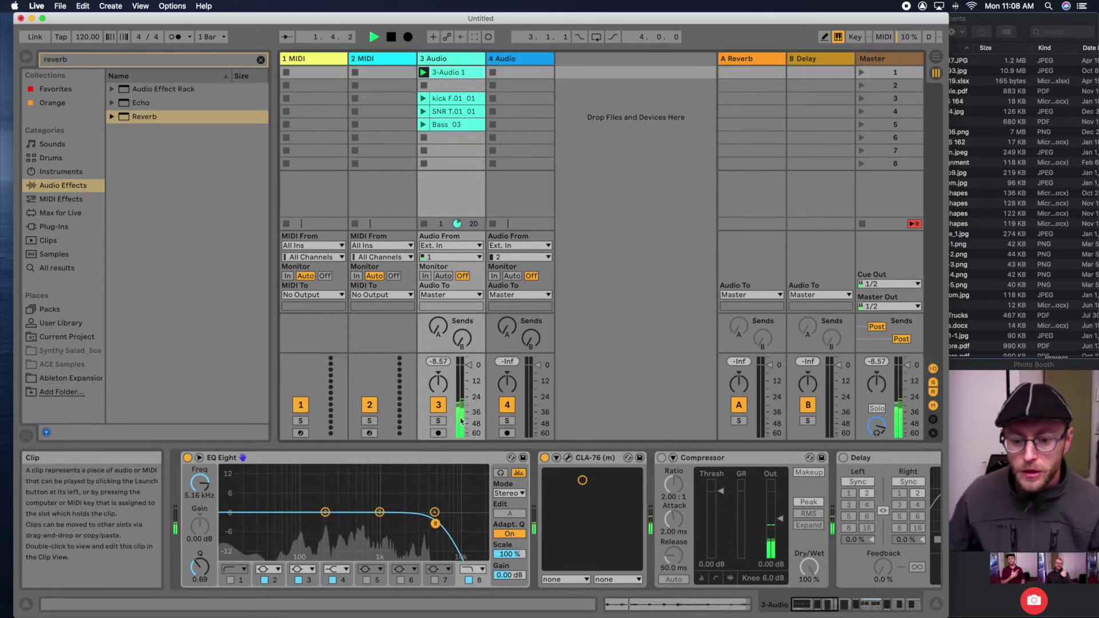
drag(435, 523, 484, 524)
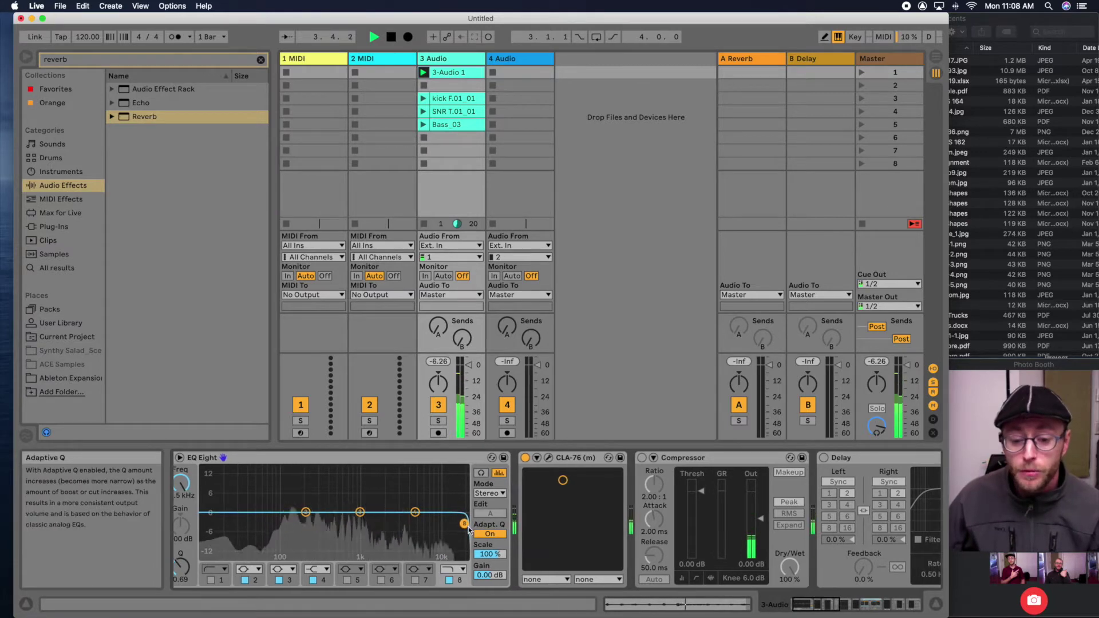
scroll(729, 496, right, 10)
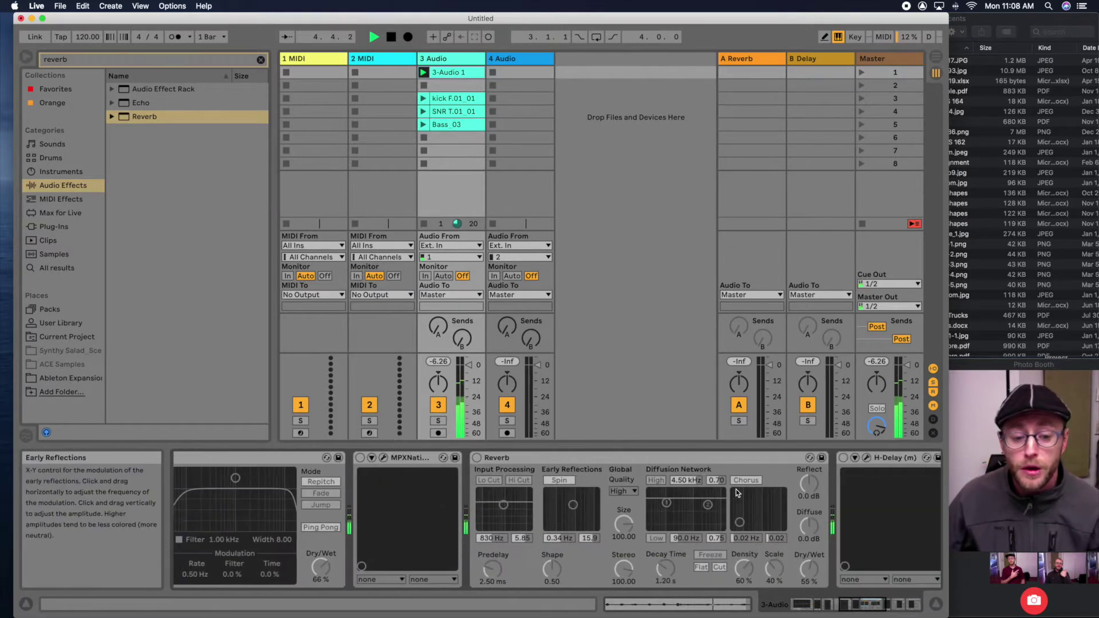
scroll(721, 490, right, 5)
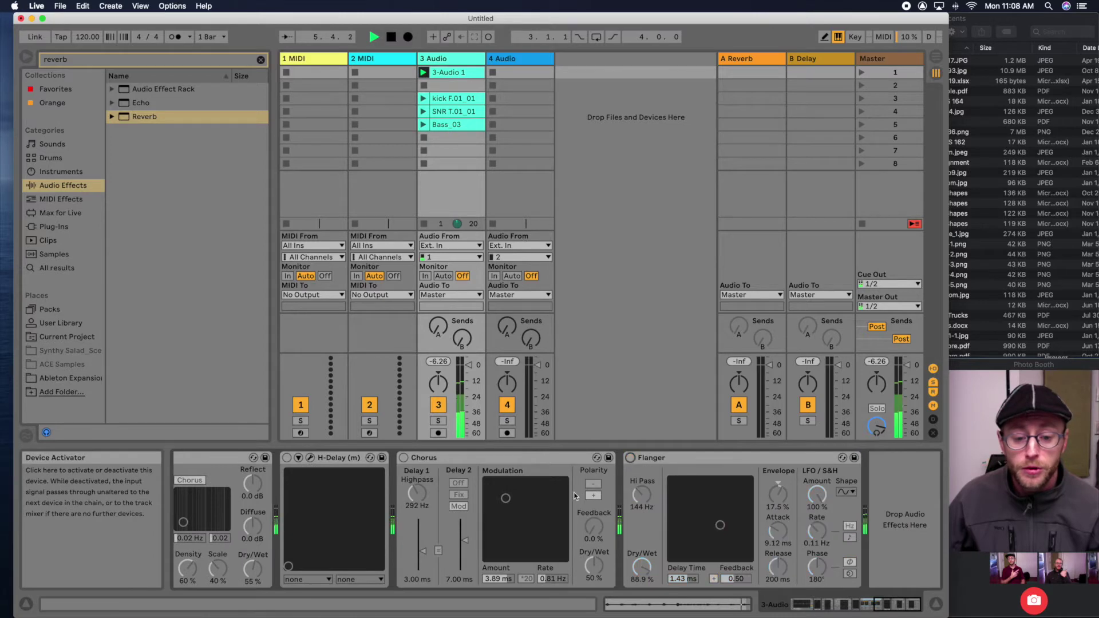
scroll(592, 490, left, 15)
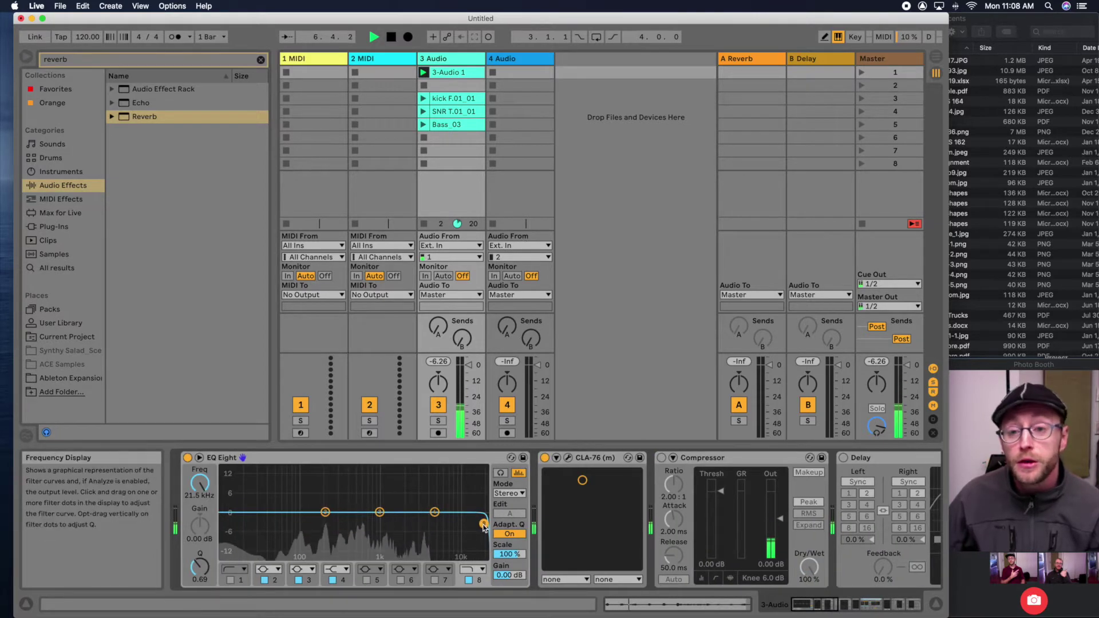
mouse_move(484, 525)
mouse_down()
mouse_move(351, 523)
mouse_move(485, 530)
mouse_up()
- Switch off filter 8, reactivate filter 1 with its low cut at about 11.4 Hz, and stop playback
click(469, 580)
click(231, 580)
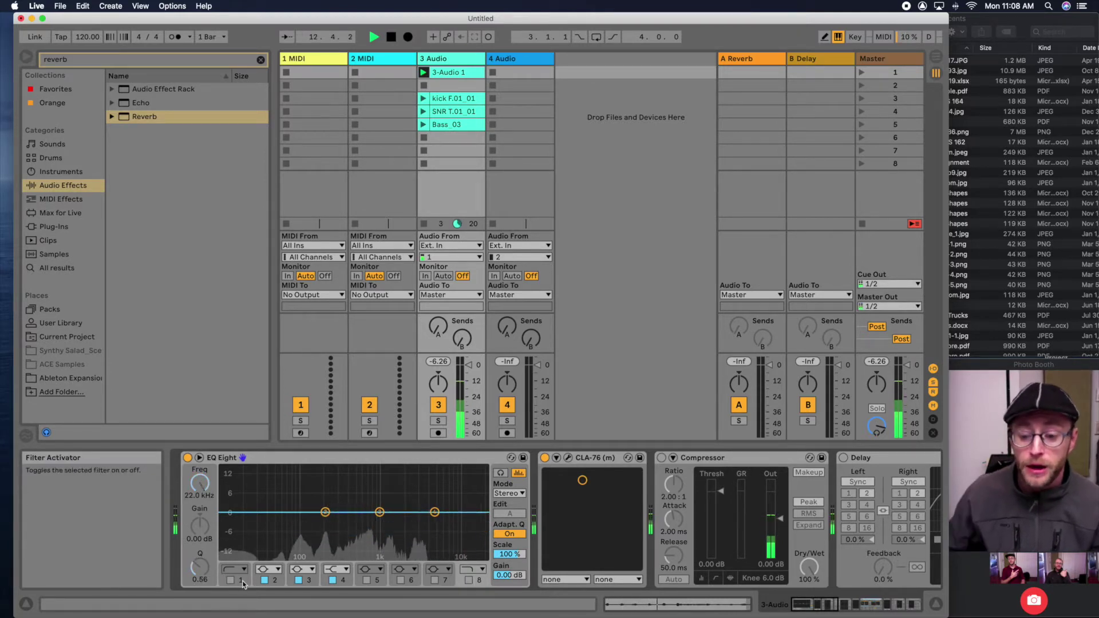
drag(270, 522, 234, 525)
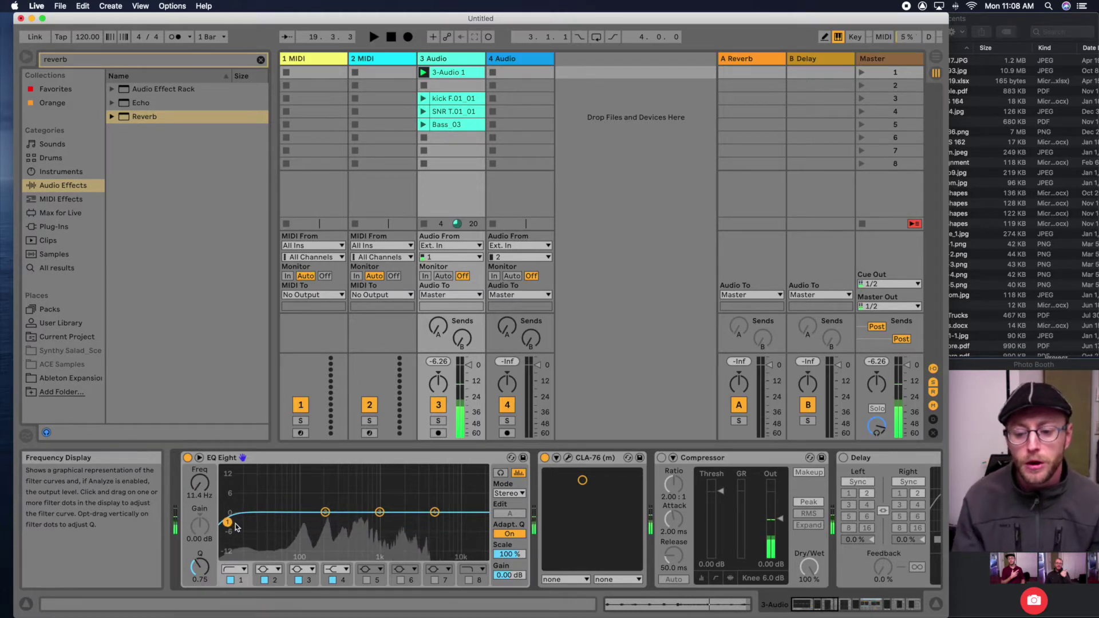
key(space)
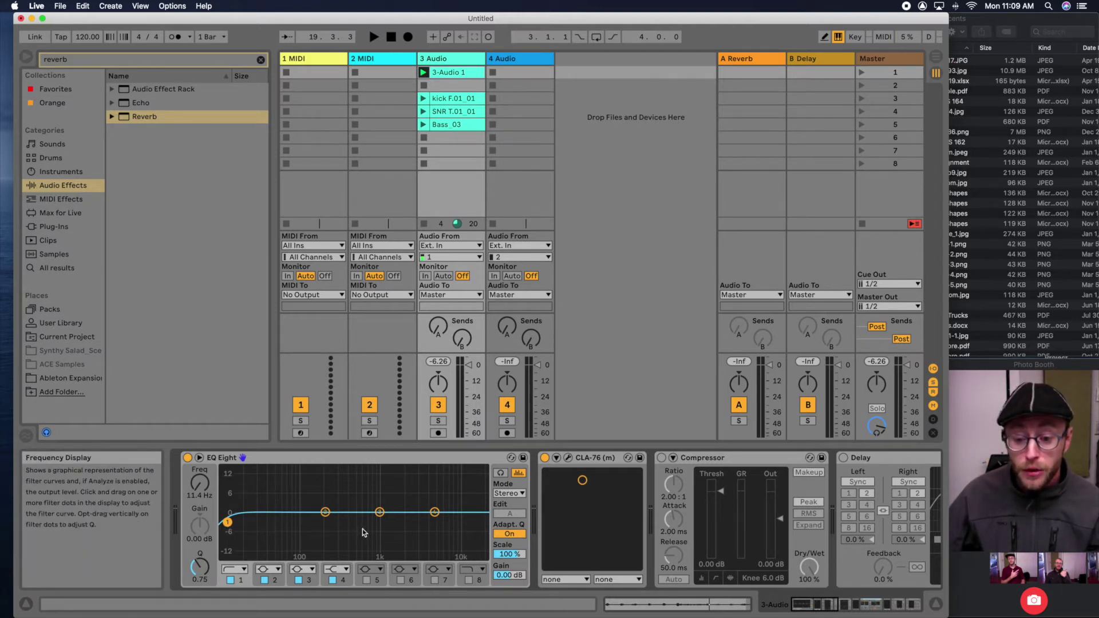
- Replace filter 1 with bell filter 5, moving it from a deep cut near 190 Hz to a 6.82 dB boost near 1.35 kHz
click(232, 580)
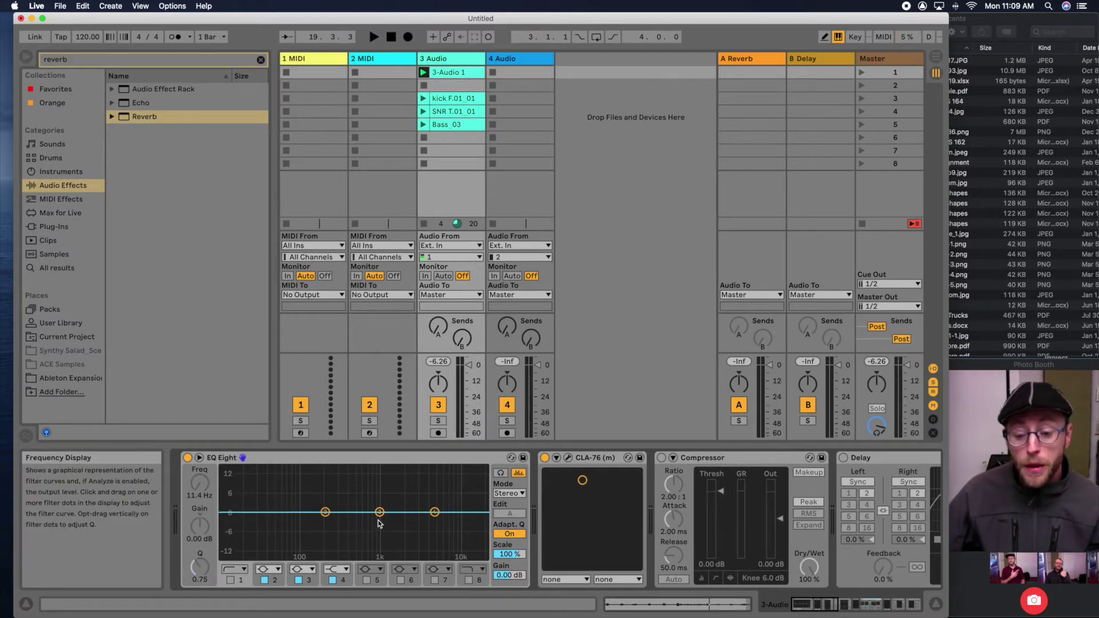
click(366, 581)
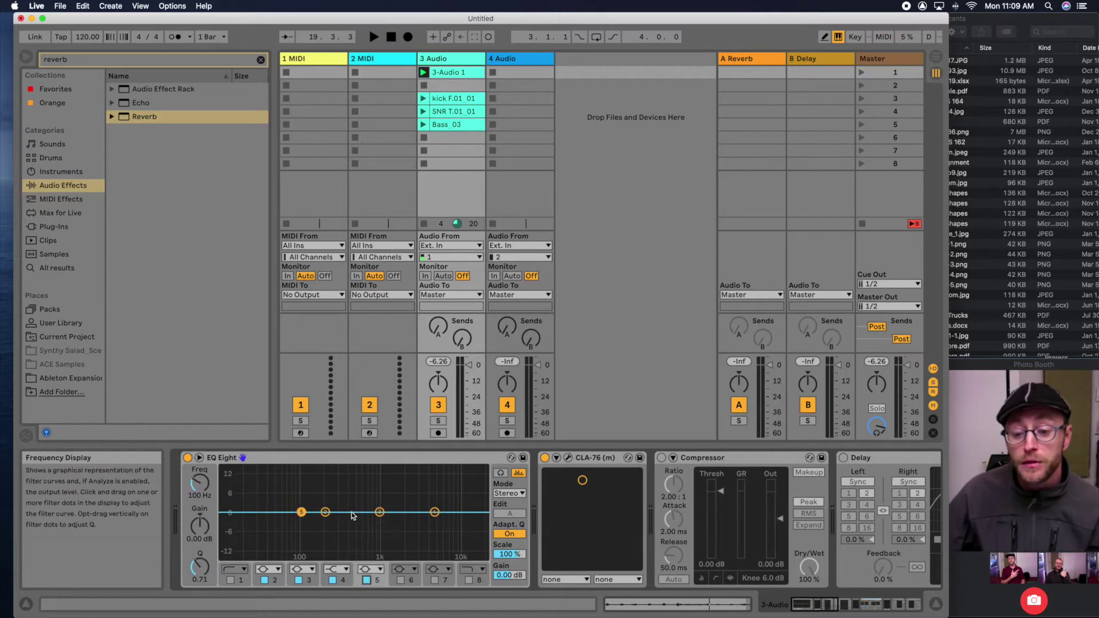
drag(301, 512, 323, 552)
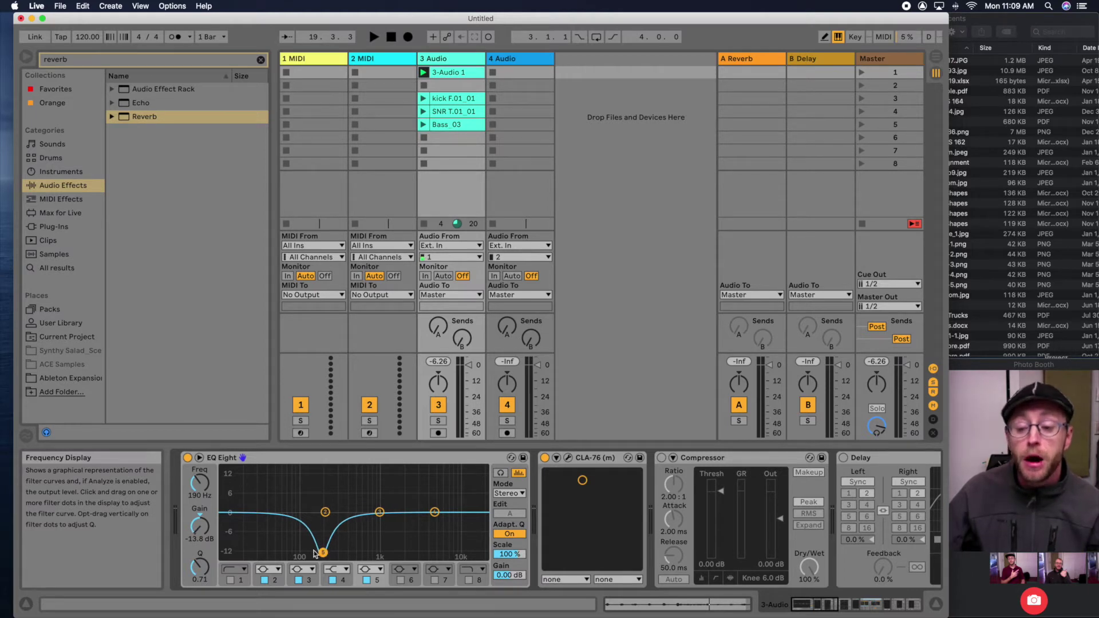
drag(322, 552, 390, 493)
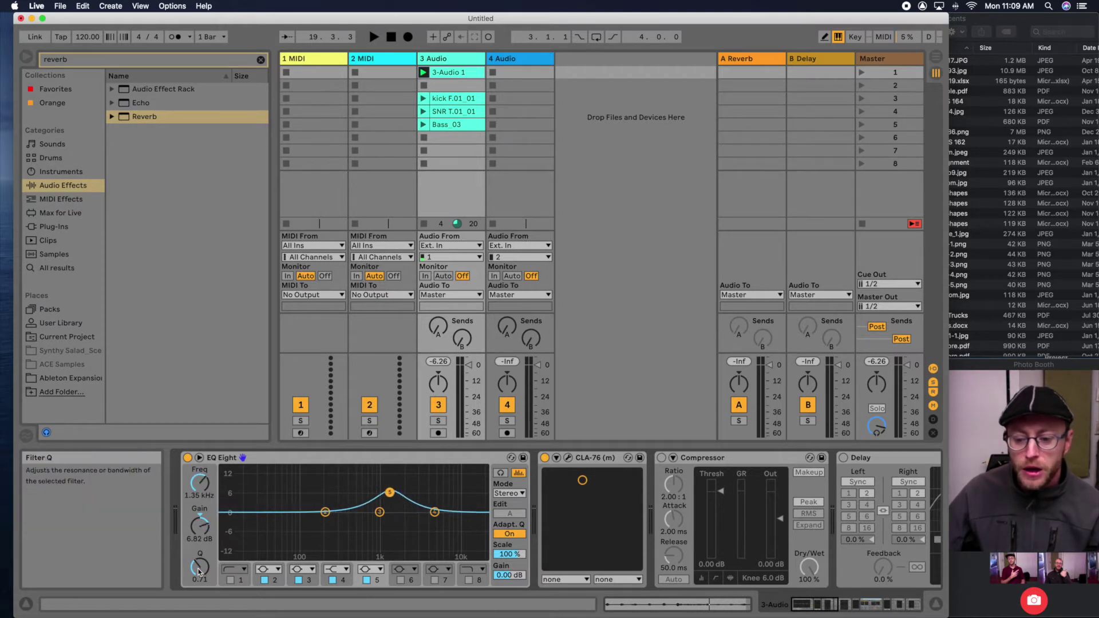
- Vary the bandwidth of filter 5's boost near 1.04 kHz, trying Q values of about 3.61, 1.40 and 5.68
drag(200, 567, 200, 560)
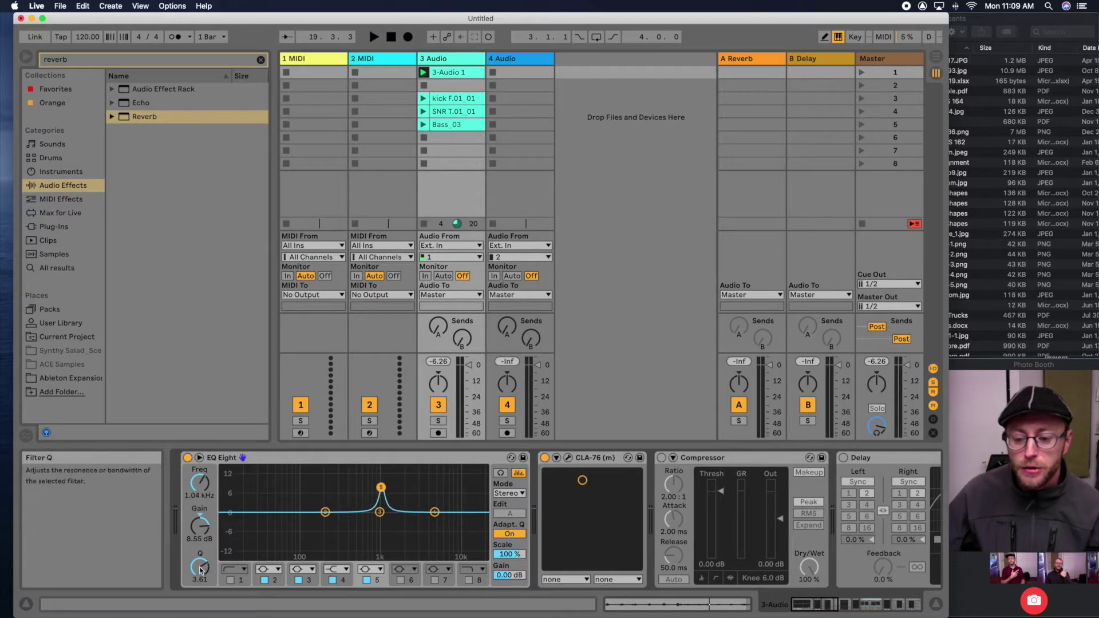
drag(200, 564, 201, 570)
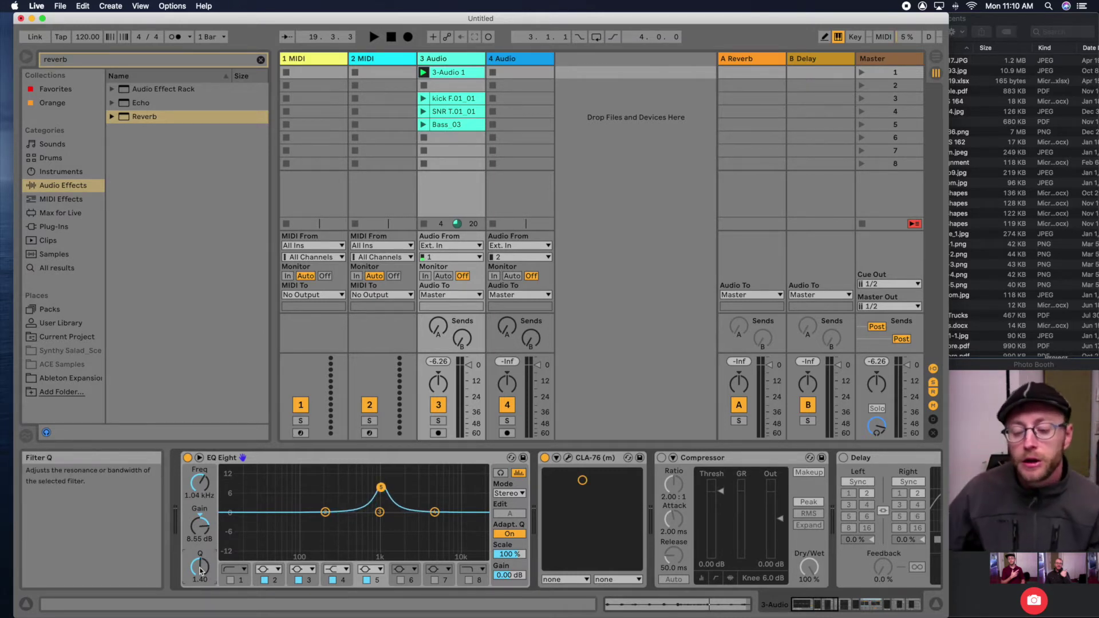
mouse_move(200, 566)
mouse_down()
mouse_move(200, 550)
mouse_move(200, 565)
mouse_up()
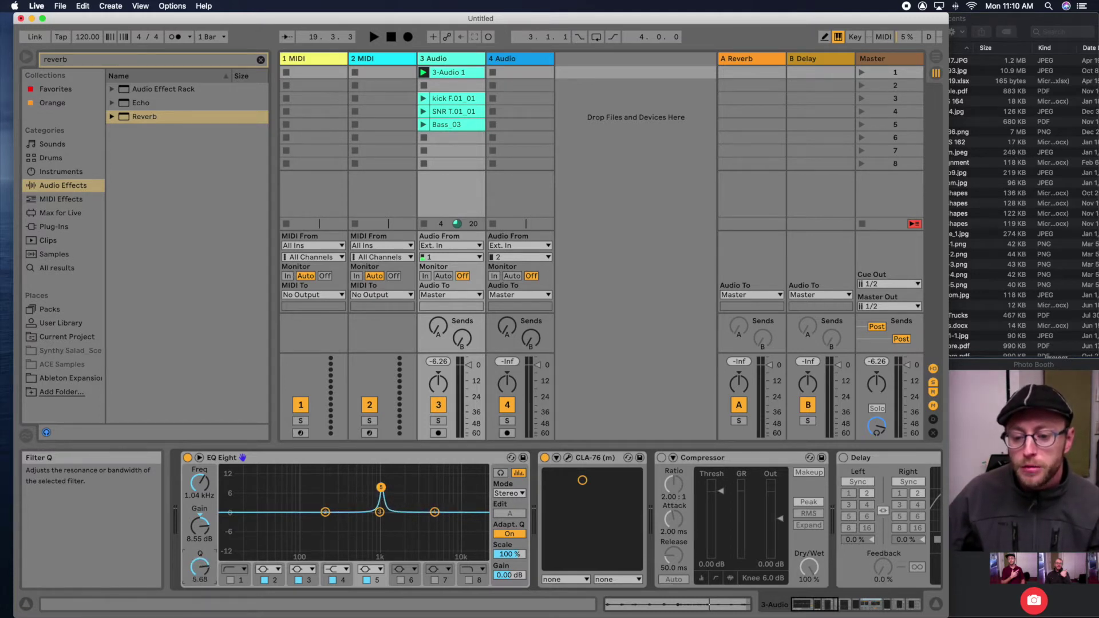
- Move filter 5's narrow bell to a boost and a 6.82 dB cut near 4 kHz, ending at a 5.08 dB boost at 1000 Hz
drag(385, 493, 420, 502)
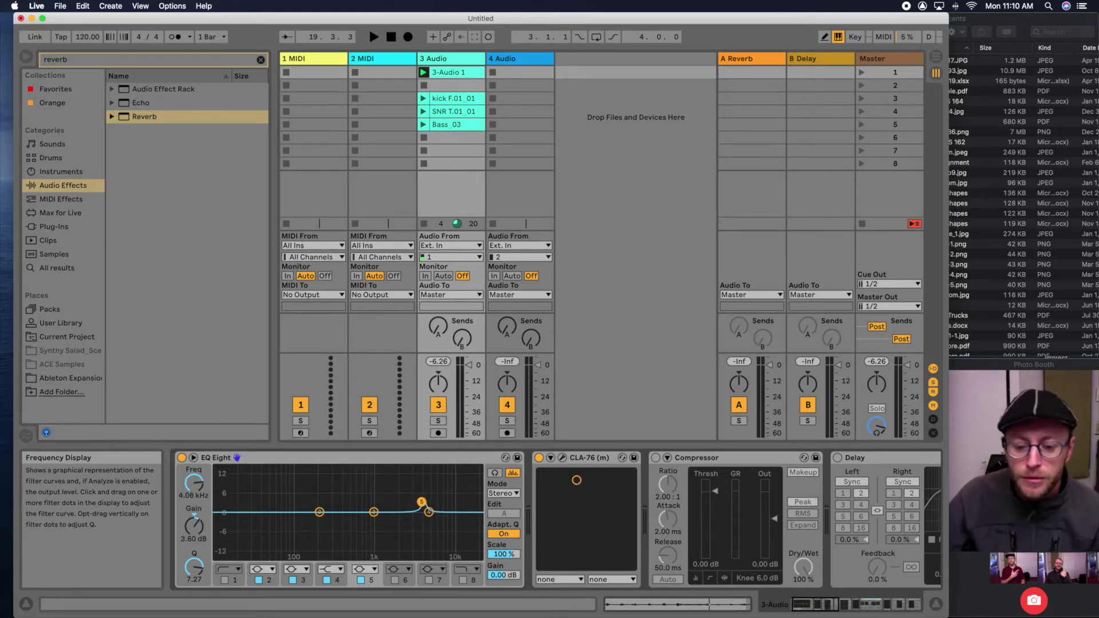
drag(421, 508, 422, 529)
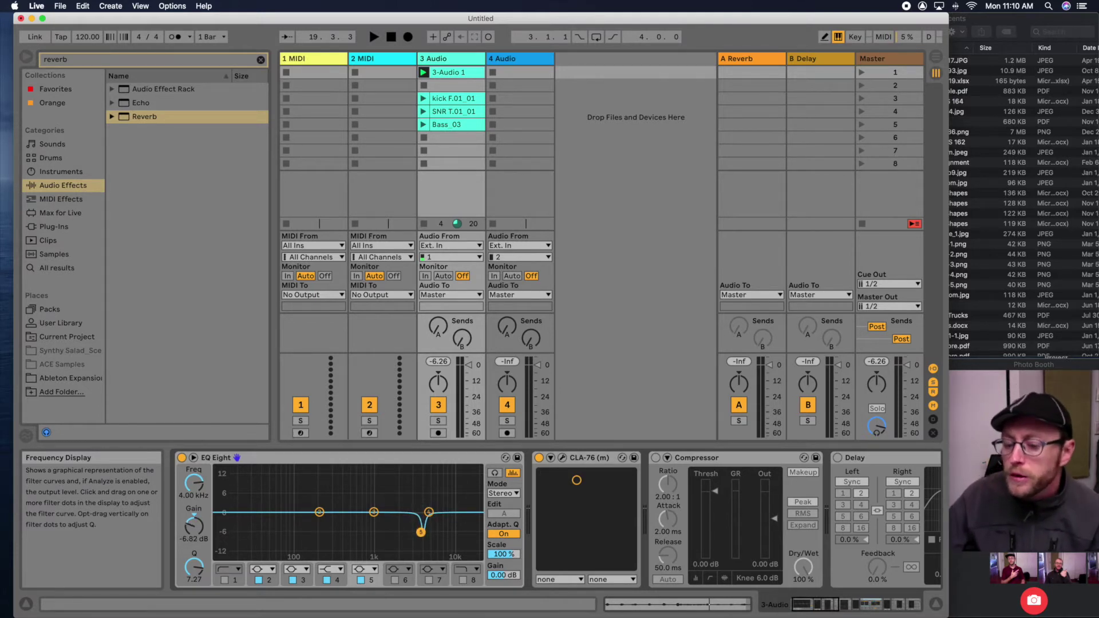
drag(421, 533, 373, 498)
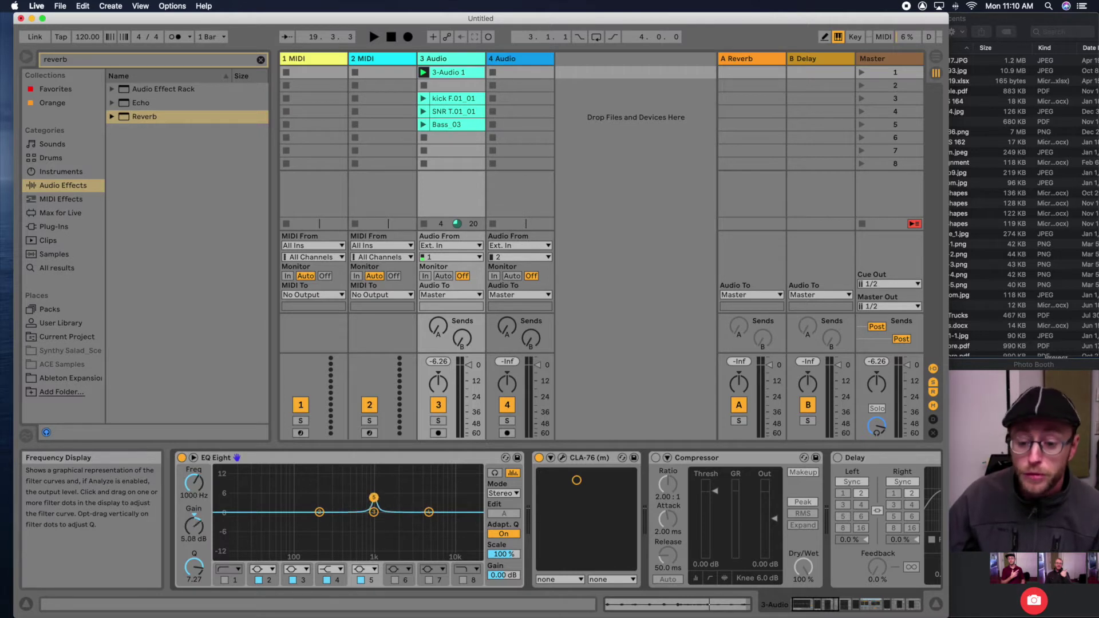
- Play the 3-Audio 1 clip while shaping filter 5 into a 12.3 dB boost near 235 Hz with Q about 2.39, and stop playback
click(424, 73)
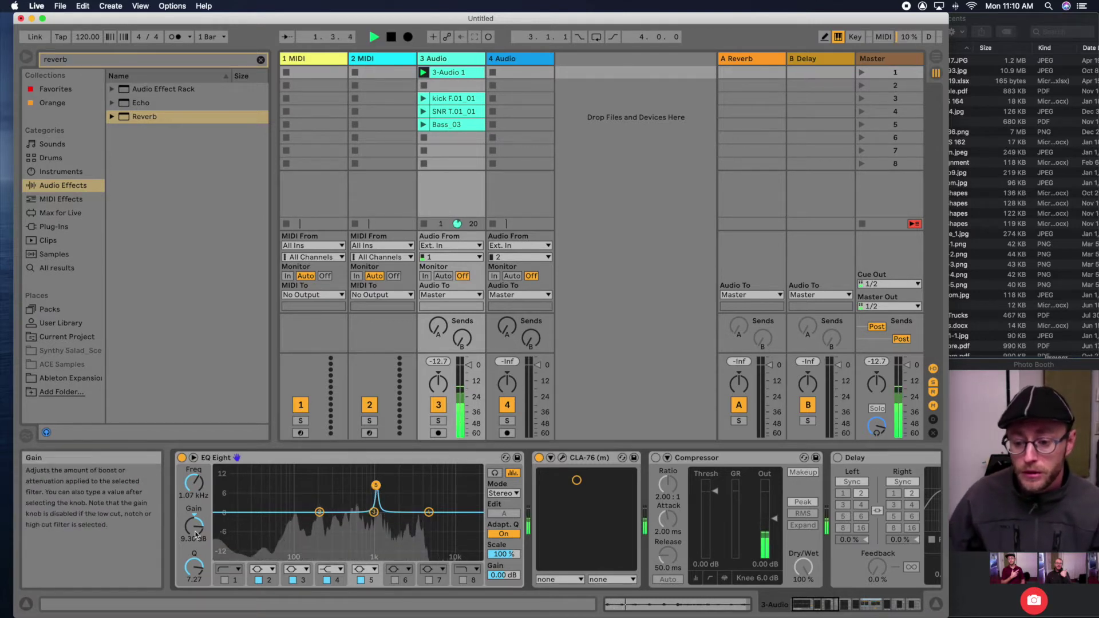
mouse_move(194, 526)
mouse_down()
mouse_move(195, 564)
mouse_move(194, 507)
mouse_up()
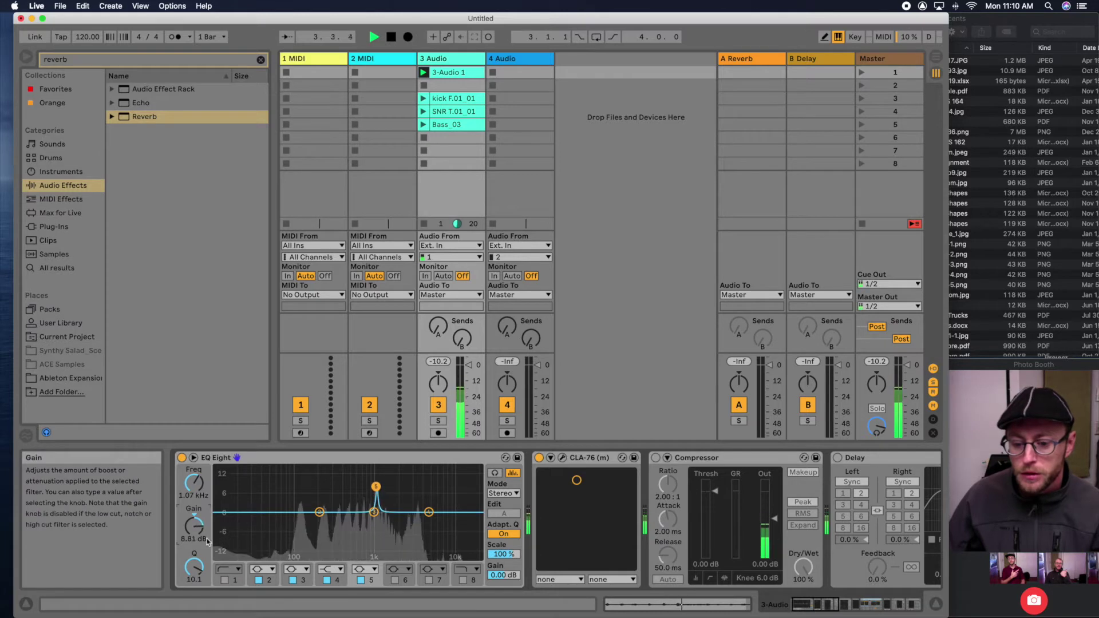
drag(194, 567, 197, 570)
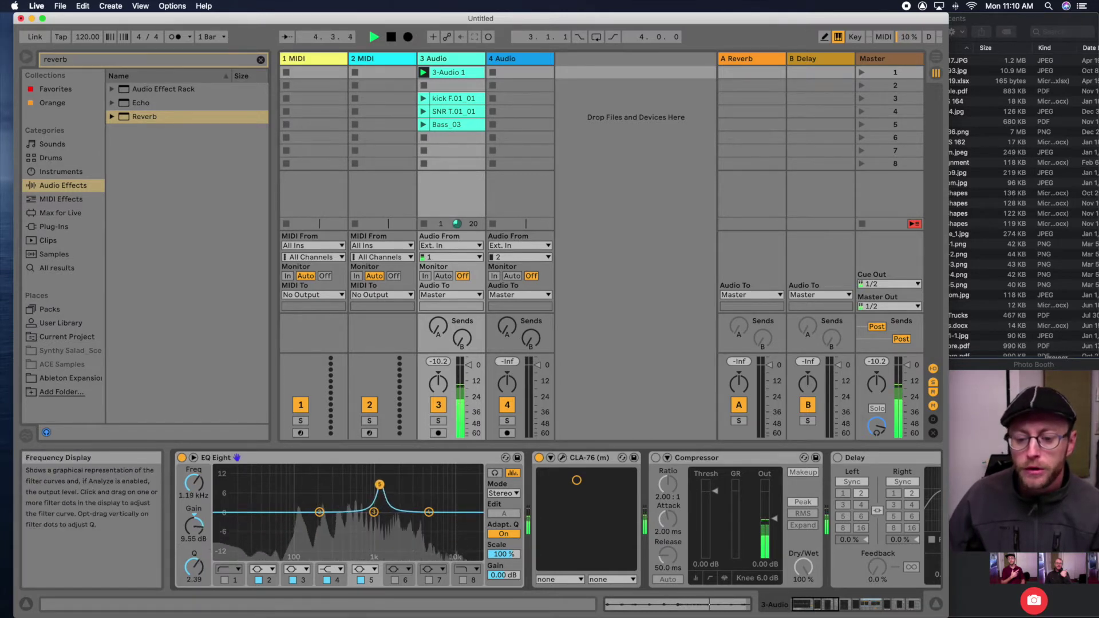
drag(375, 487, 324, 477)
key(space)
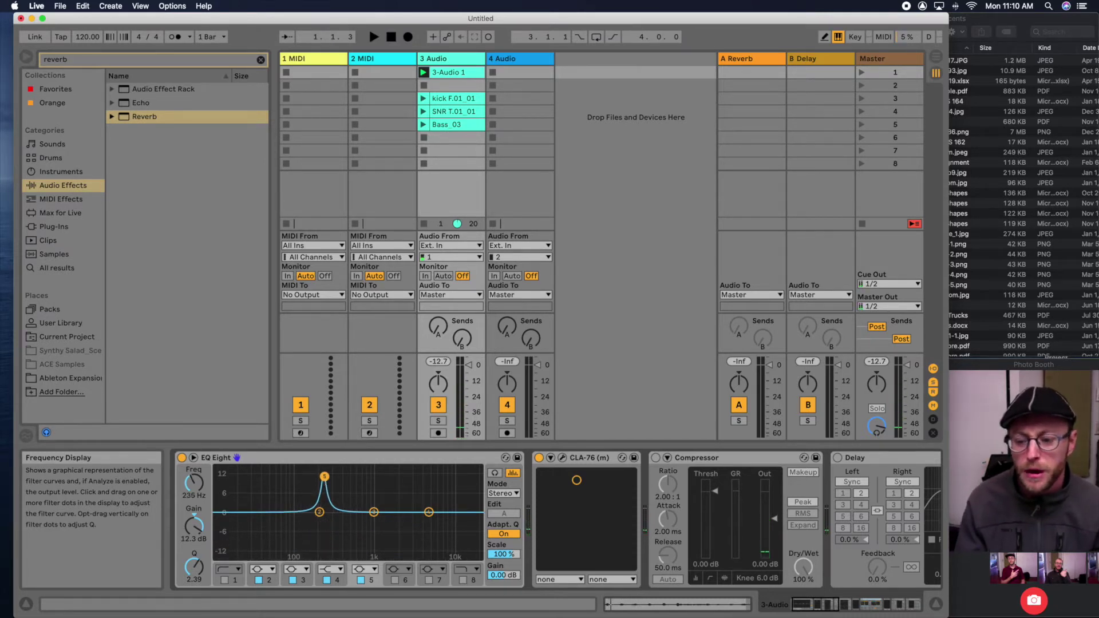
- Audition filter 5 on the 3-Audio 1 clip as a 10.5 dB cut near 206 Hz and a 9.55 dB boost near 6.81 kHz
drag(326, 478, 320, 545)
key(space)
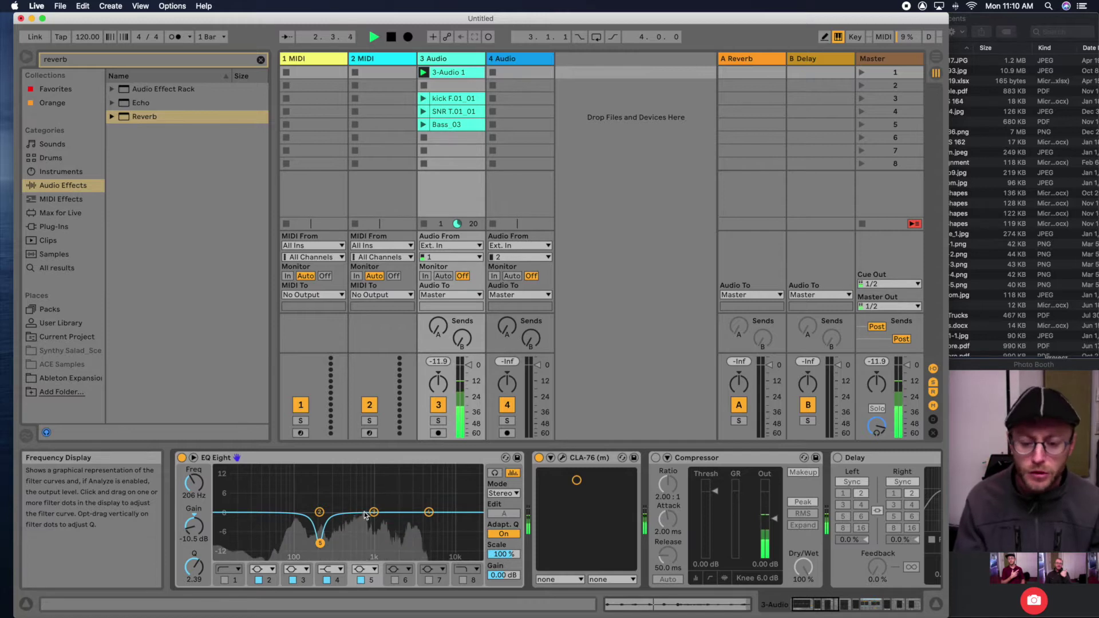
key(space)
drag(320, 542, 444, 491)
key(space)
key(space)
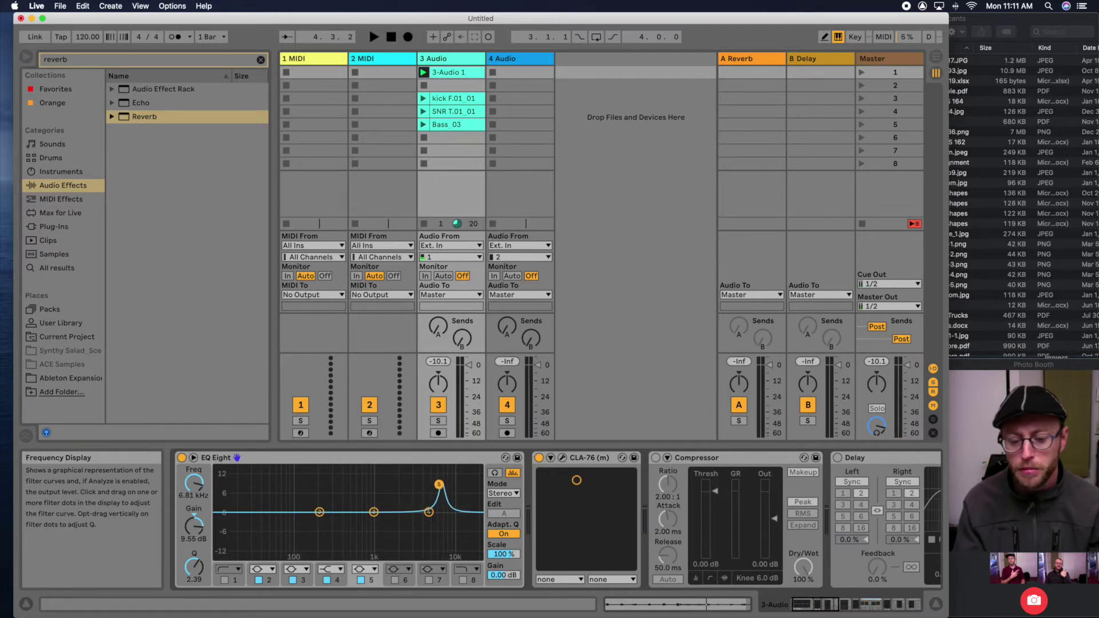
- Widen filter 5 to a Q of about 0.89 and play the clip with its boost at about 4.59 dB near 7.42 kHz
drag(194, 565, 194, 592)
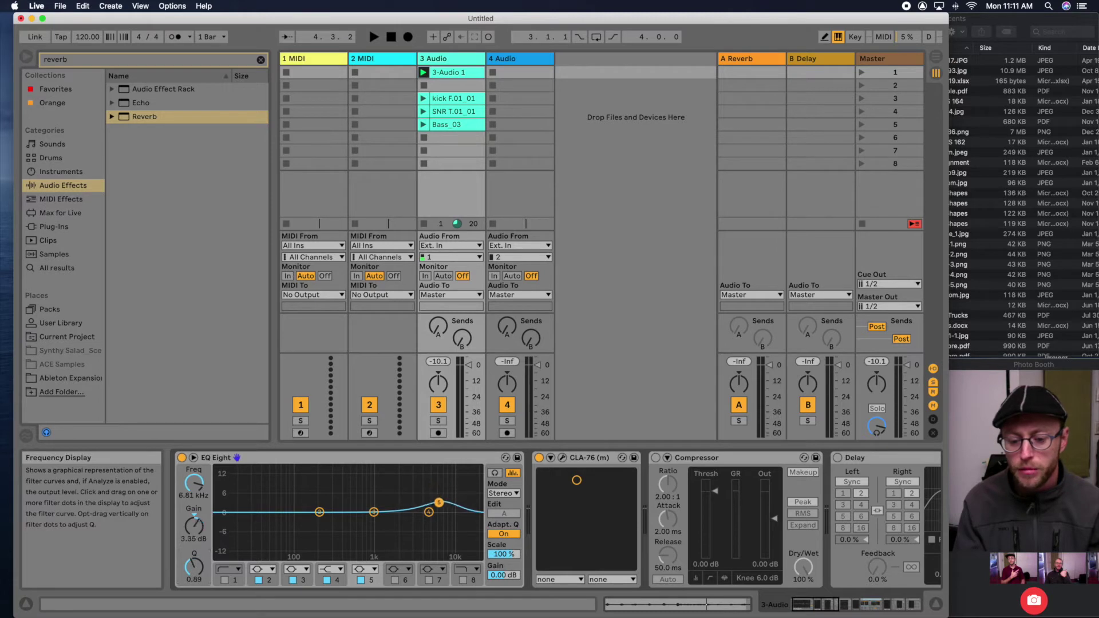
key(space)
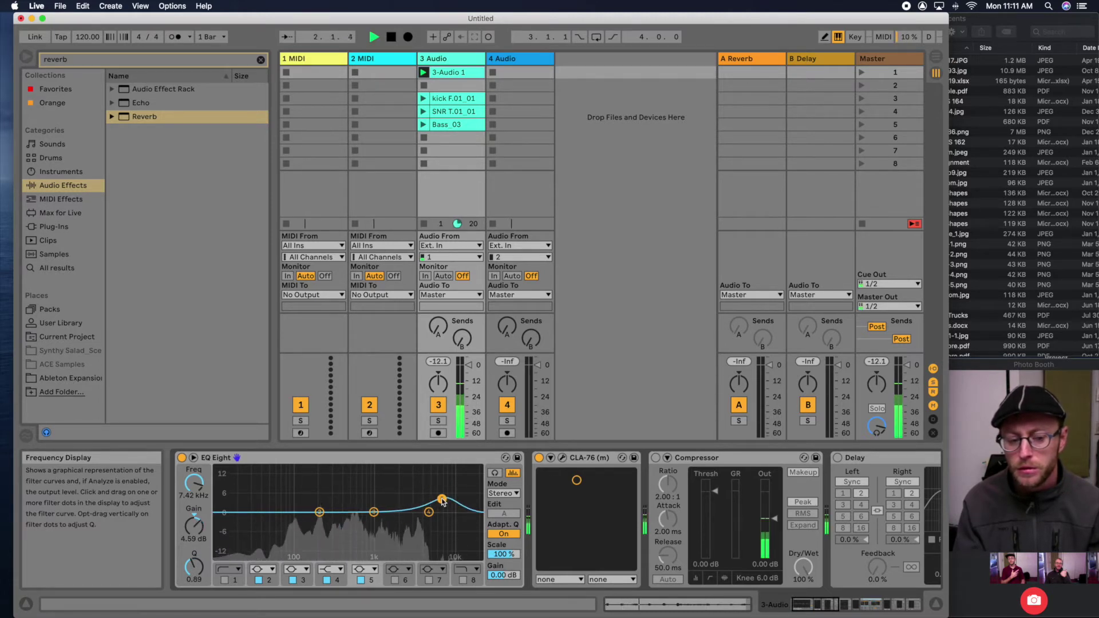
key(space)
- Try filter 5 as a narrow 9.30 dB cut near 4.95 kHz, ending as a wide 1.86 dB boost near 3.44 kHz
mouse_move(442, 500)
mouse_down()
mouse_move(442, 484)
mouse_move(357, 490)
mouse_move(427, 489)
mouse_up()
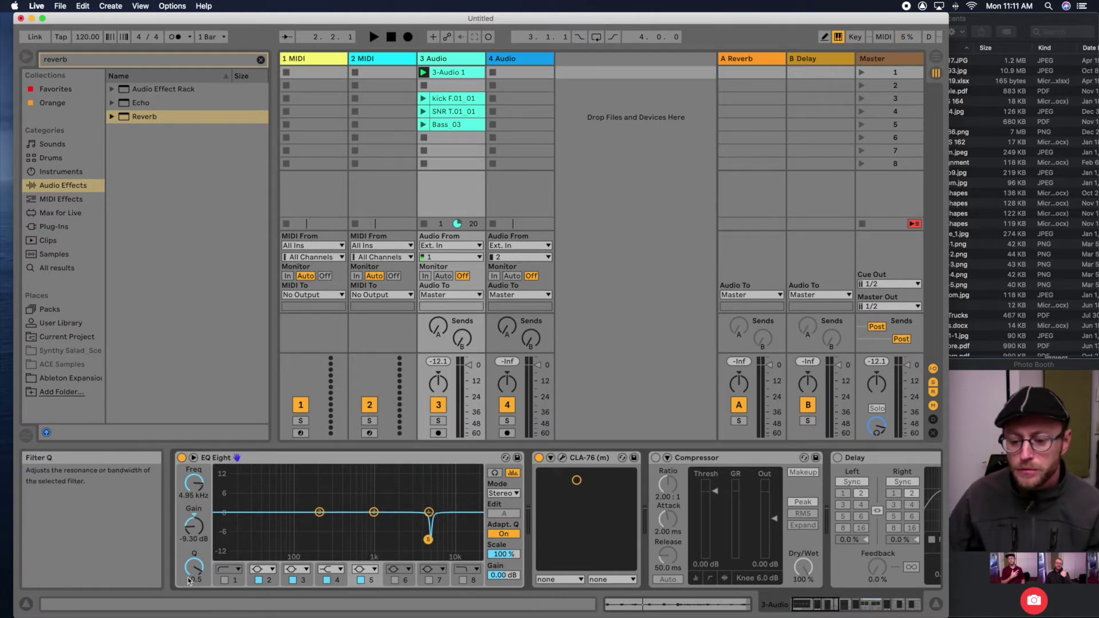
drag(417, 543, 432, 512)
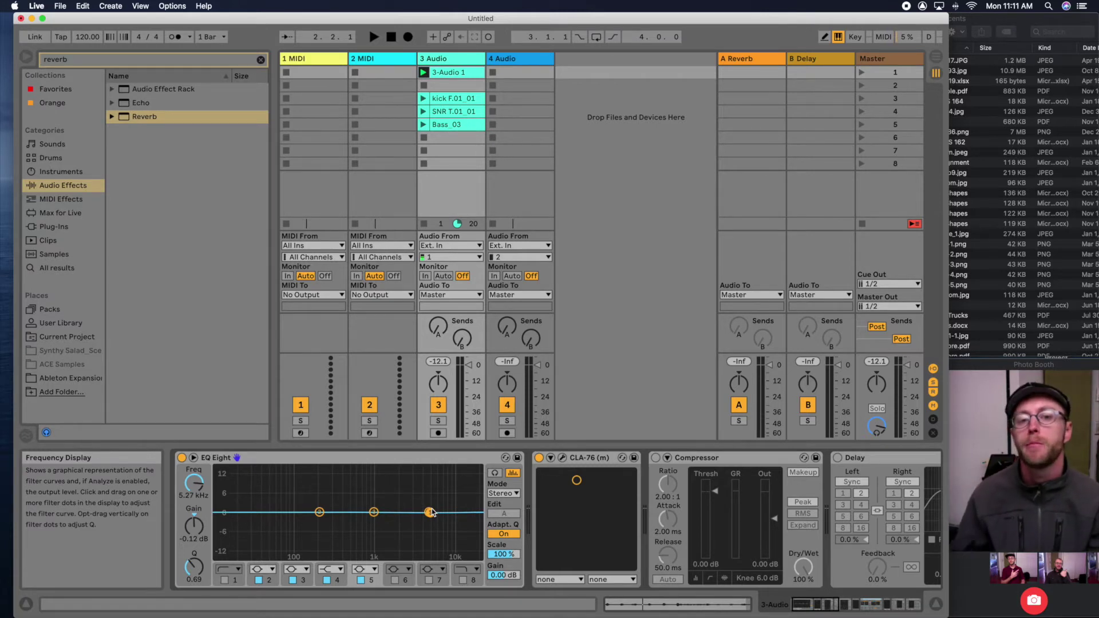
mouse_move(433, 513)
mouse_down()
mouse_move(407, 504)
mouse_move(415, 508)
mouse_up()
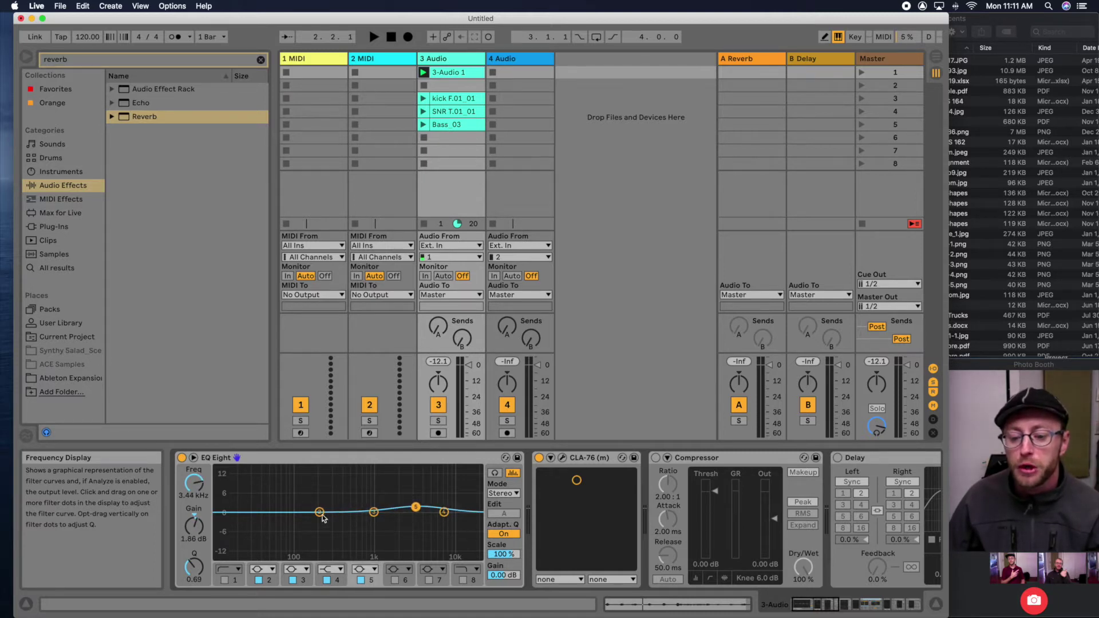
- Combine several bells into one curve: boost filter 5 in the highs, cut filter 3 below 1 kHz, and set filter 2 to 0.62 dB near 121 Hz
drag(322, 515, 319, 522)
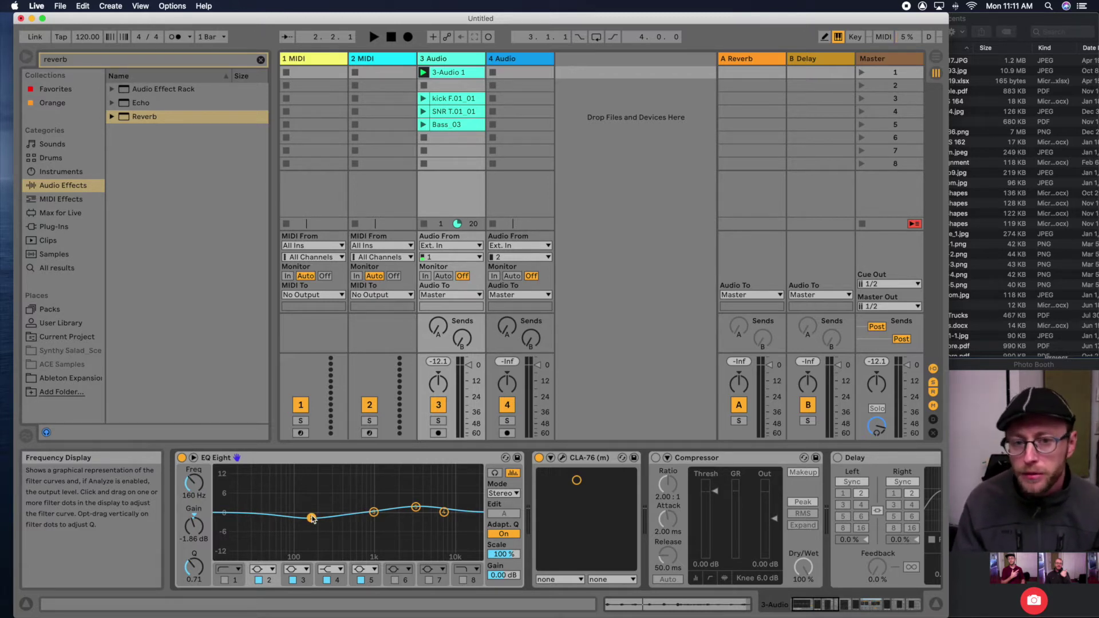
drag(311, 518, 321, 503)
drag(415, 507, 432, 492)
drag(374, 512, 361, 538)
drag(322, 502, 303, 515)
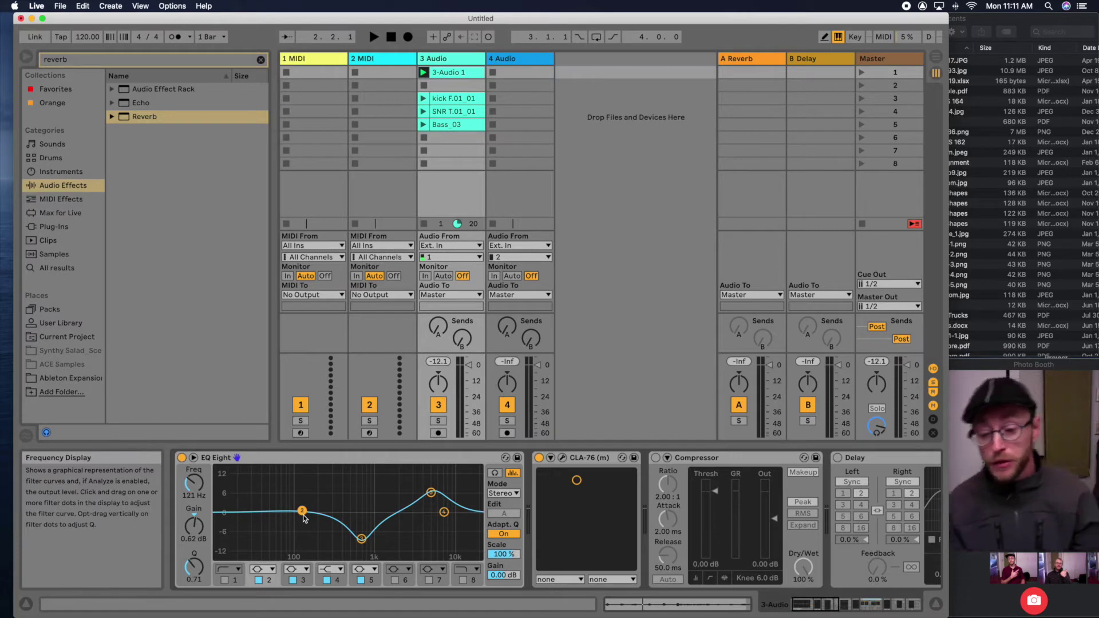
- Turn off filters 5, 4, 3 and 2 in EQ Eight
click(360, 580)
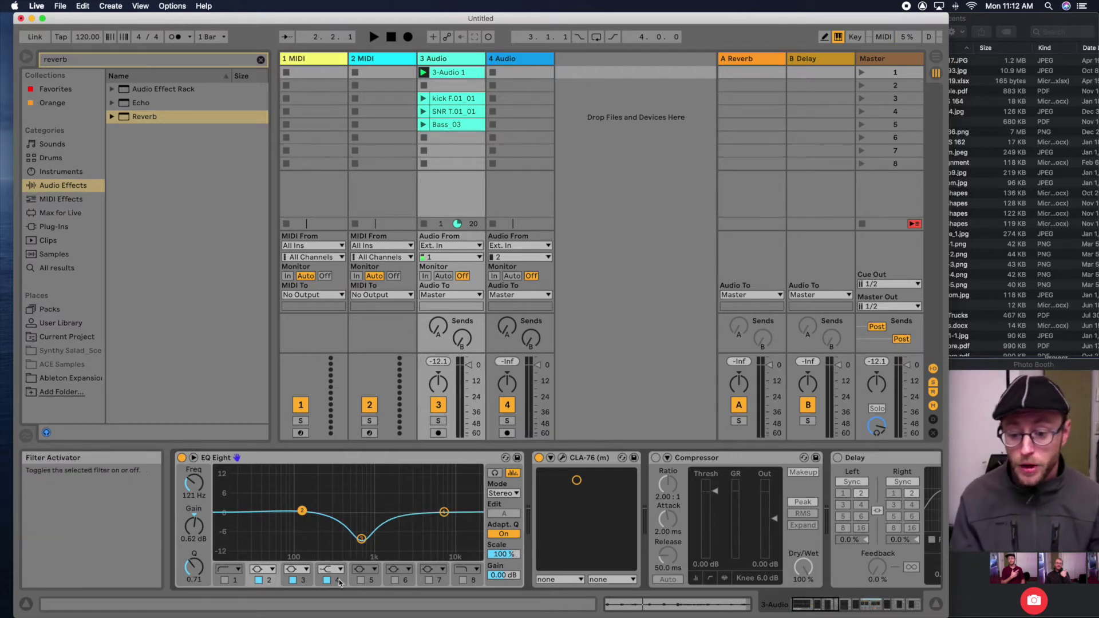
click(332, 580)
click(293, 580)
click(258, 580)
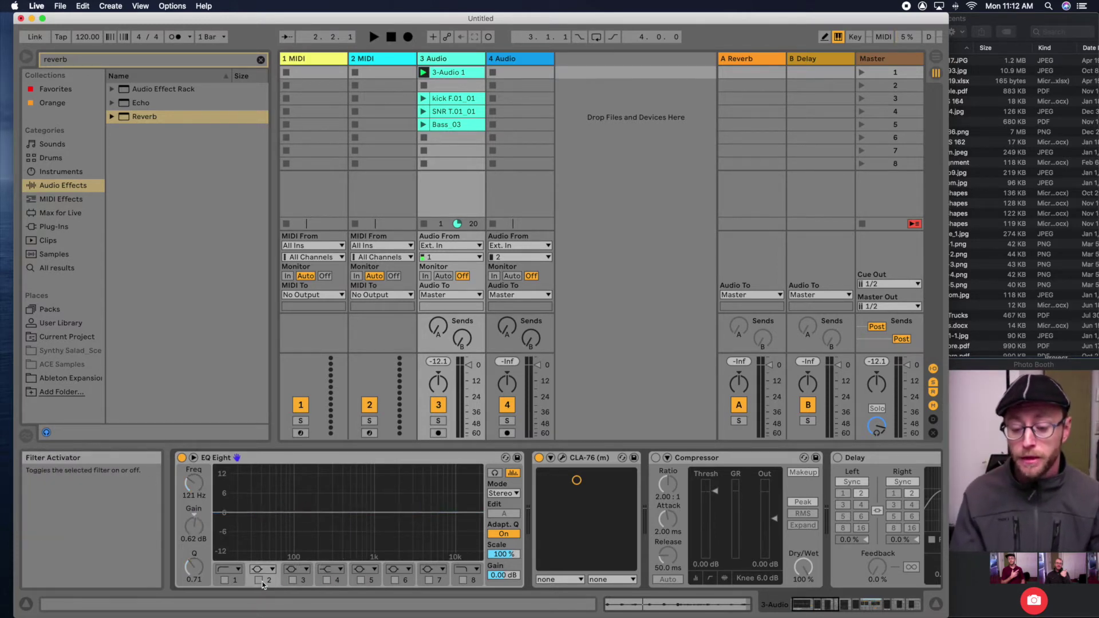
- Enable high shelf filter 4, try a 6.82 dB cut near 2.11 kHz and a 4.34 dB boost near 2.45 kHz, and return it almost to flat
click(327, 580)
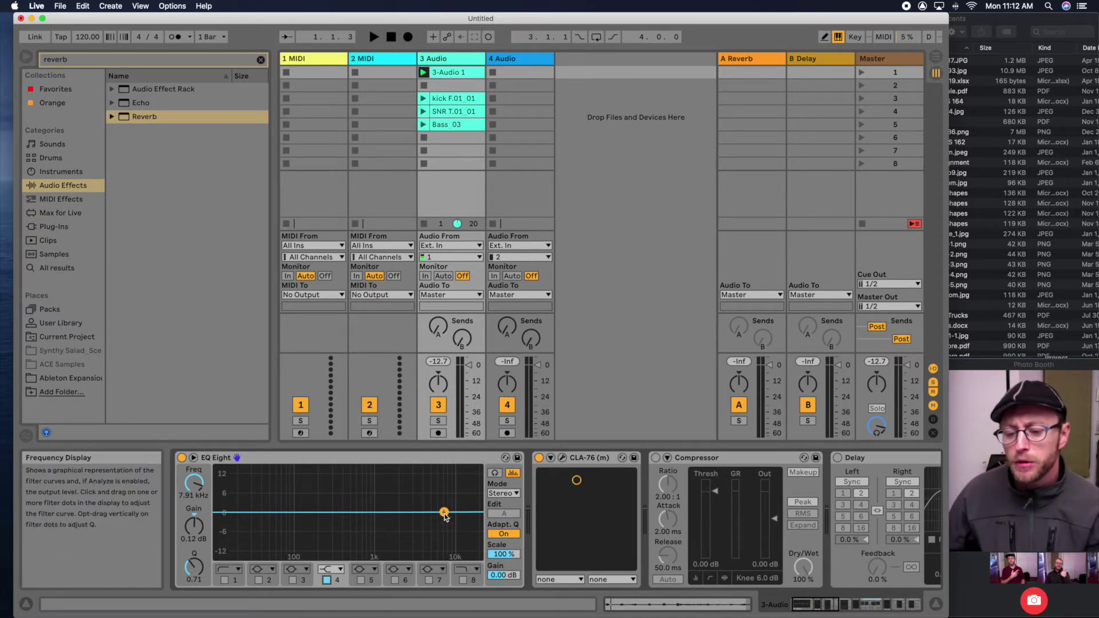
drag(444, 513, 400, 533)
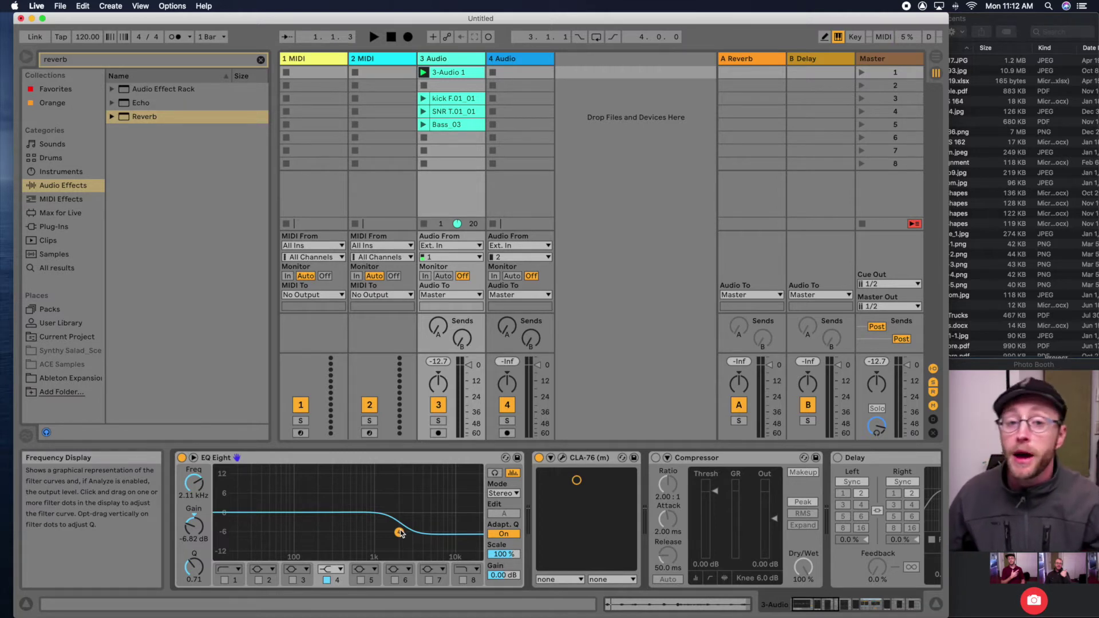
drag(399, 532, 402, 500)
drag(402, 501, 404, 499)
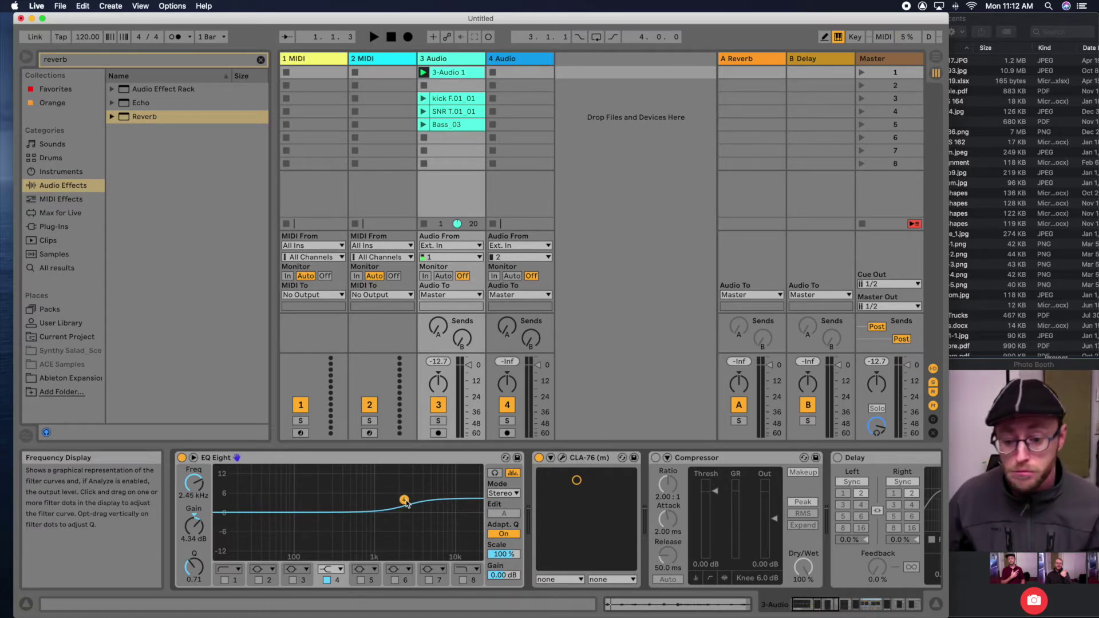
drag(404, 500, 406, 511)
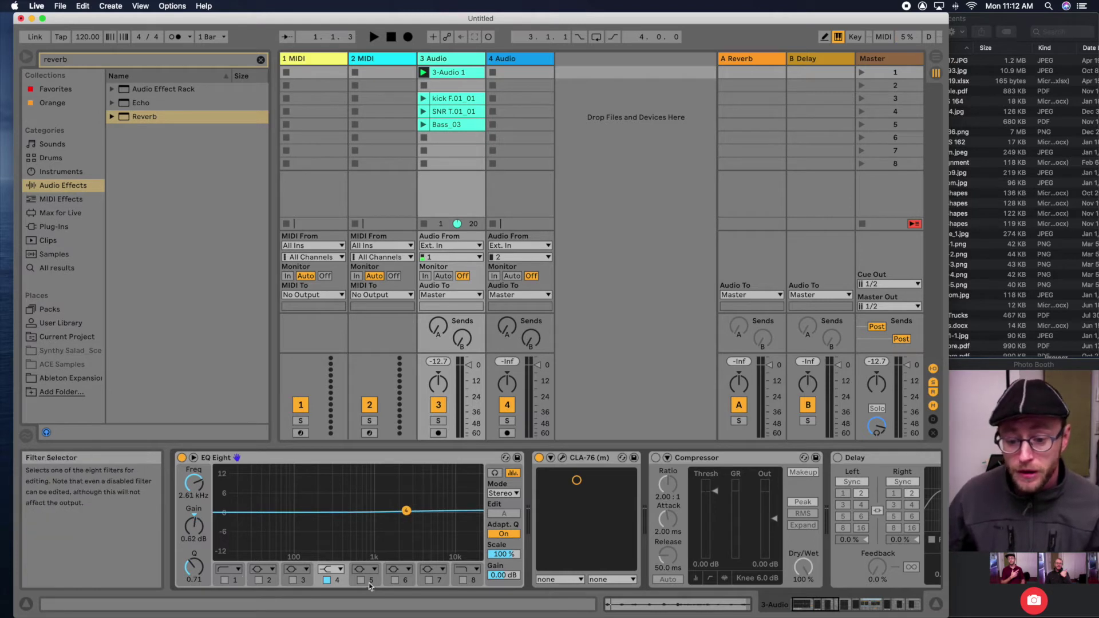
- Enable filter 1 as a low shelf and place it almost flat near 77.4 Hz
click(228, 570)
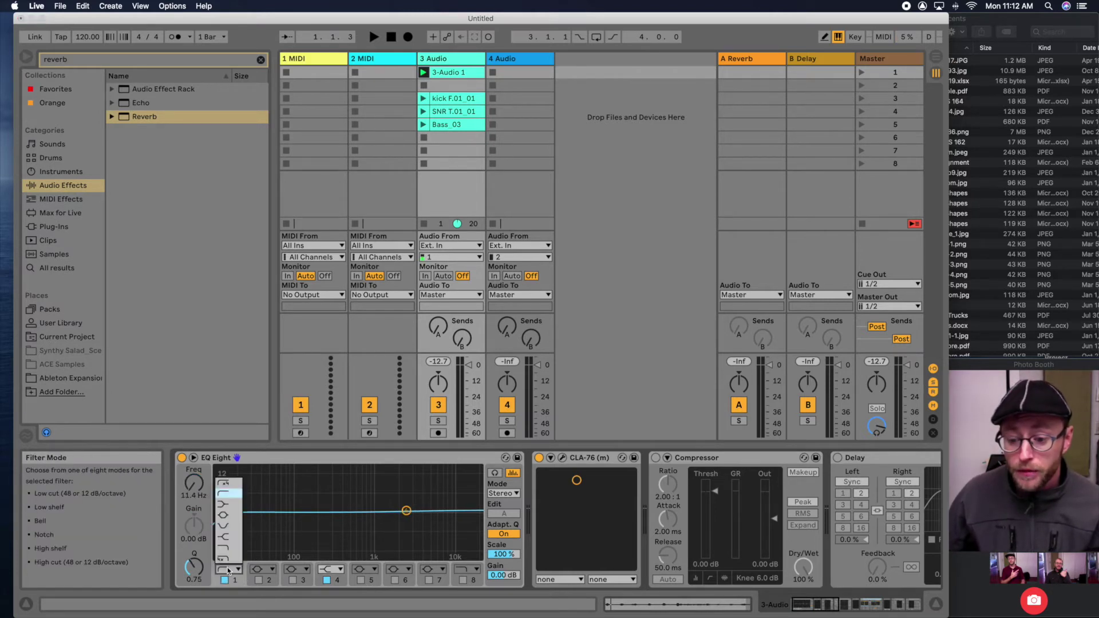
click(228, 508)
drag(228, 508, 287, 511)
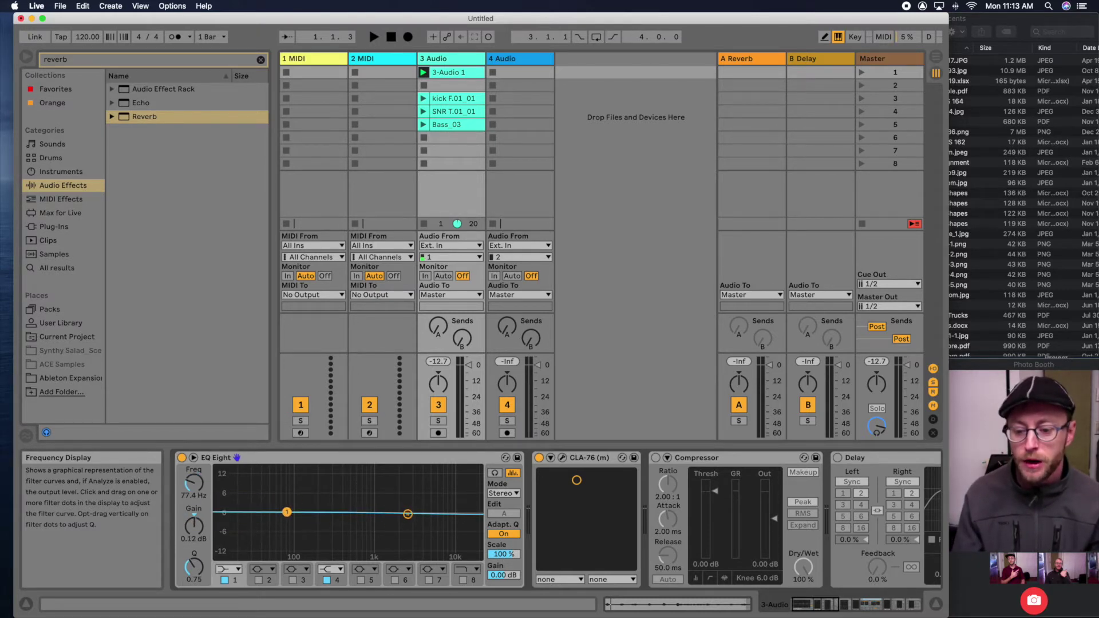
- Play the 3-Audio 1 clip with high shelf 4 boosted about 4.59 dB near 2.06 kHz, stop playback and flatten the shelf
click(427, 112)
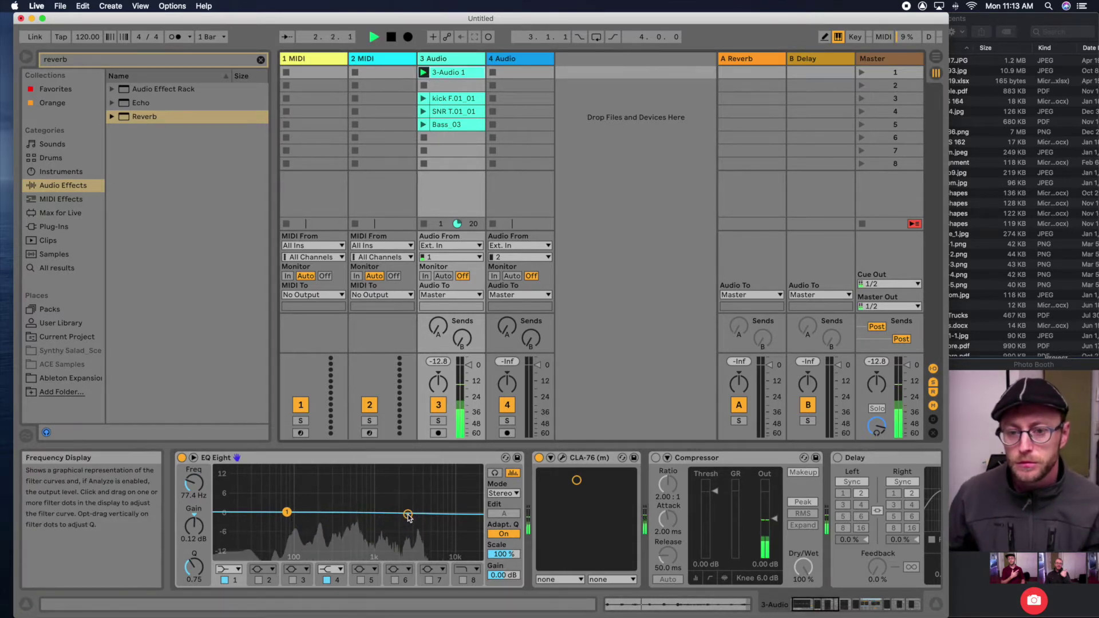
drag(410, 517, 399, 501)
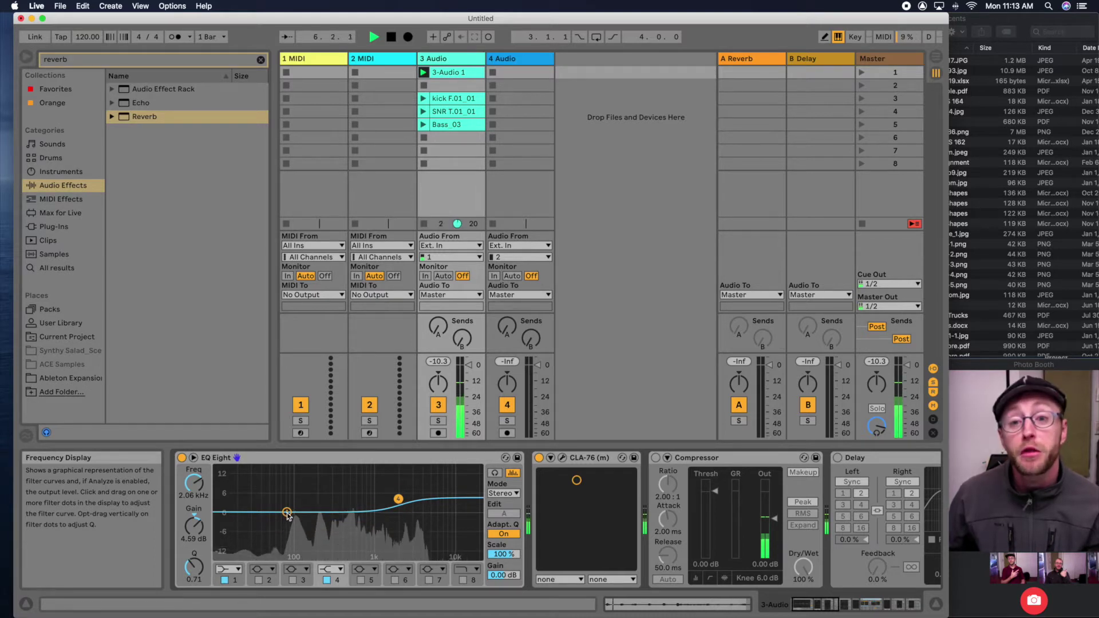
mouse_move(287, 512)
mouse_down()
mouse_move(279, 539)
mouse_move(279, 513)
mouse_up()
key(space)
mouse_move(398, 500)
mouse_down()
mouse_move(397, 513)
mouse_move(393, 491)
mouse_move(408, 533)
mouse_move(405, 513)
mouse_up()
- Play the clip with low shelf 1 cut about 6.32 dB near 170 Hz, and bring the shelf back almost to flat near 220 Hz
key(space)
drag(280, 514, 313, 530)
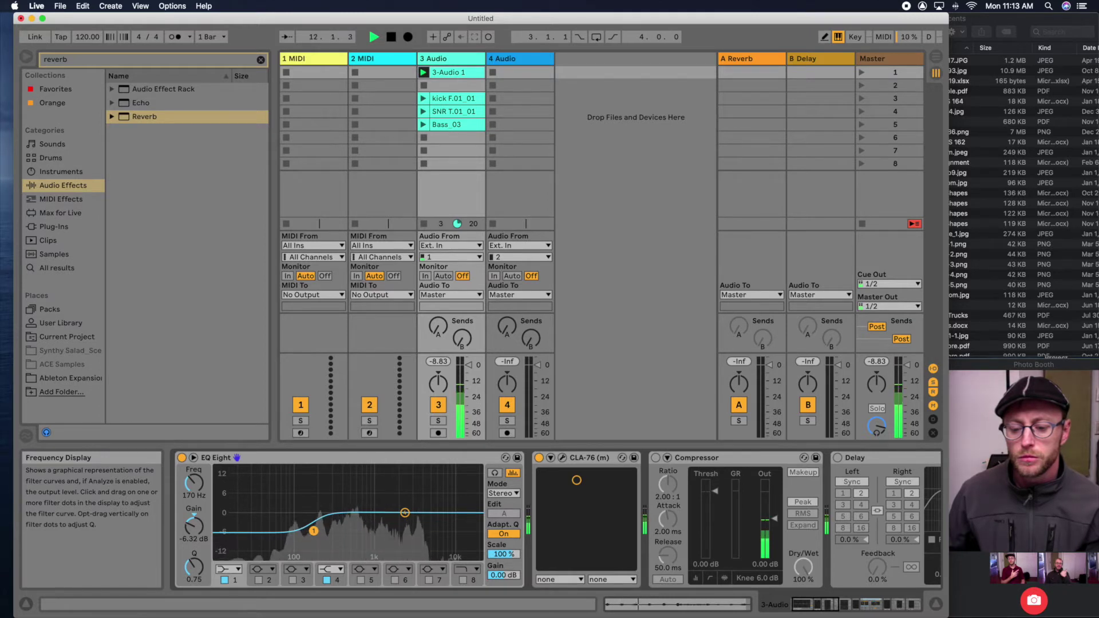
mouse_move(314, 531)
mouse_down()
mouse_move(316, 496)
mouse_move(324, 515)
mouse_up()
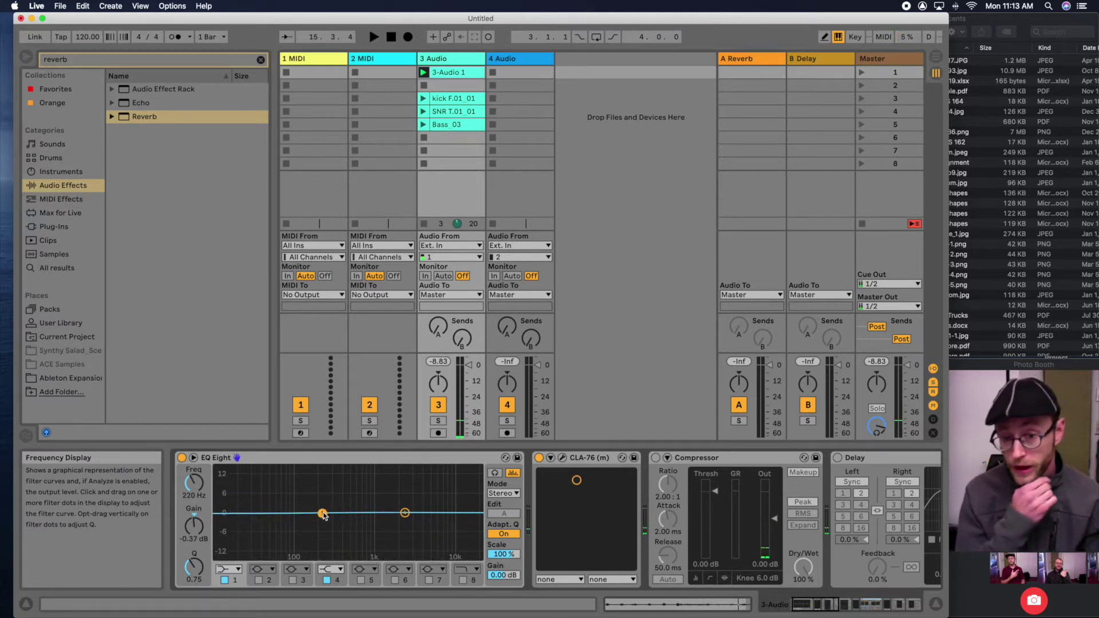
- Bypass EQ Eight, select the Compressor and set its threshold to about -0.60 dB
click(183, 459)
scroll(366, 513, right, 5)
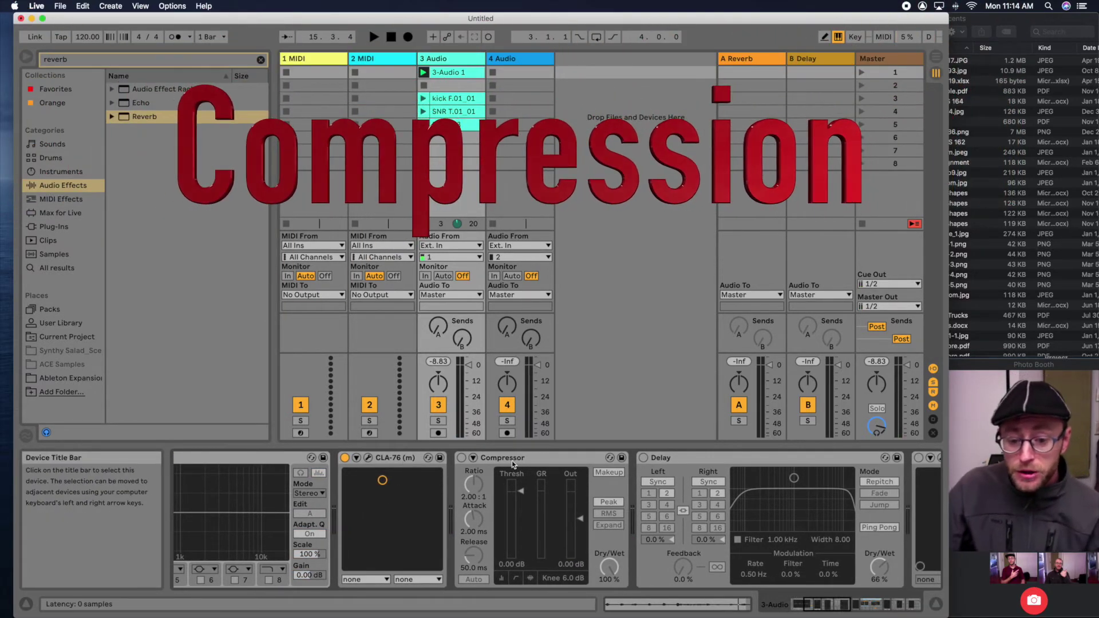
scroll(511, 463, right, 1)
scroll(511, 466, right, 2)
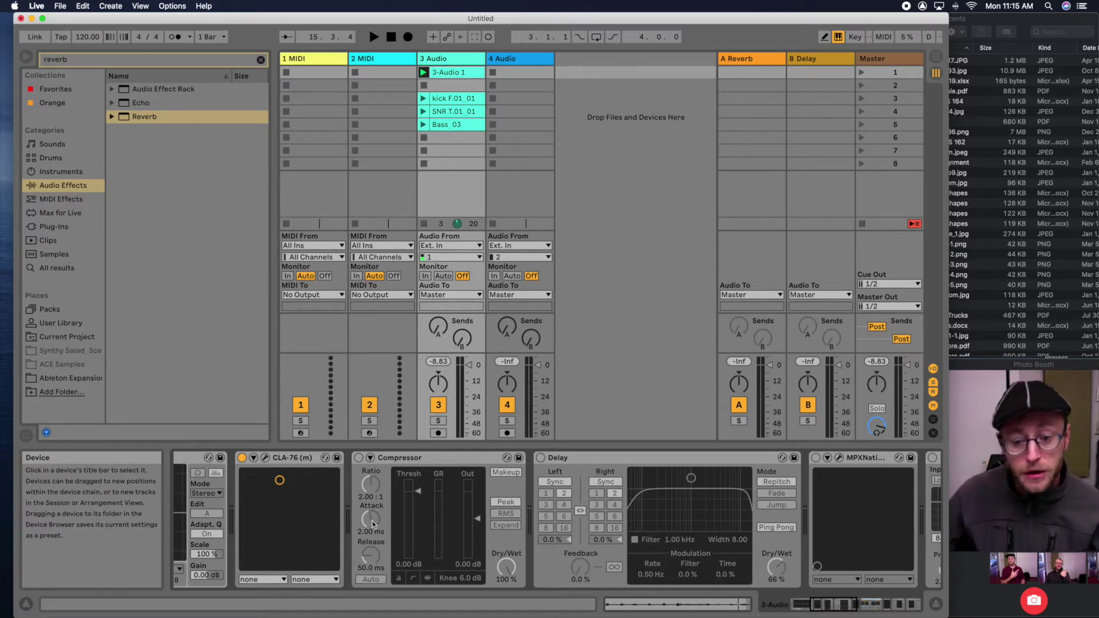
click(382, 488)
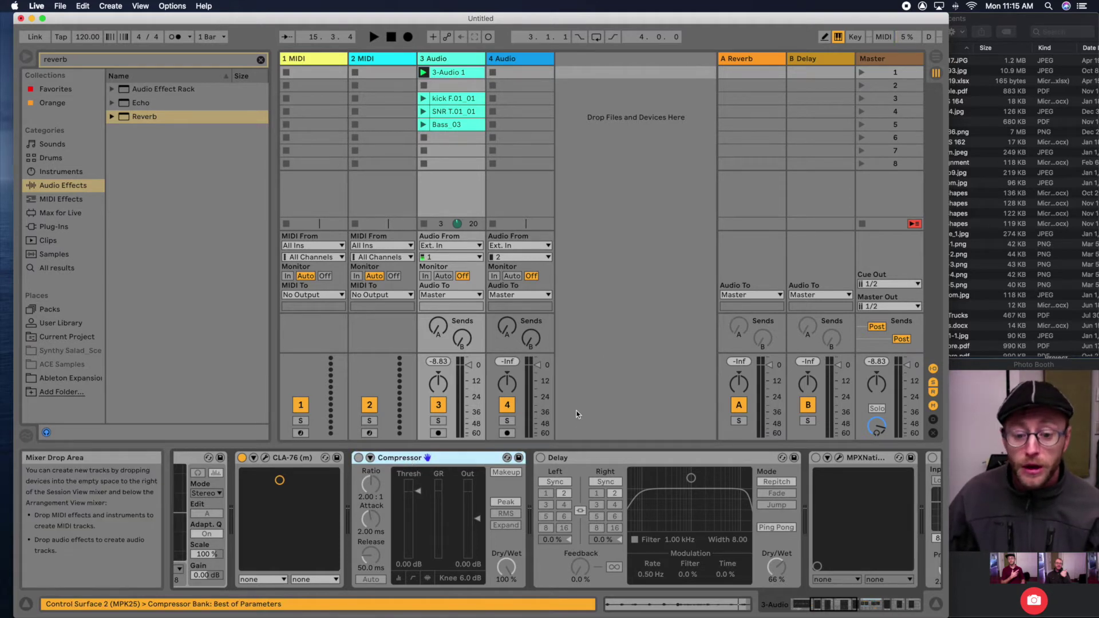
scroll(427, 475, left, 3)
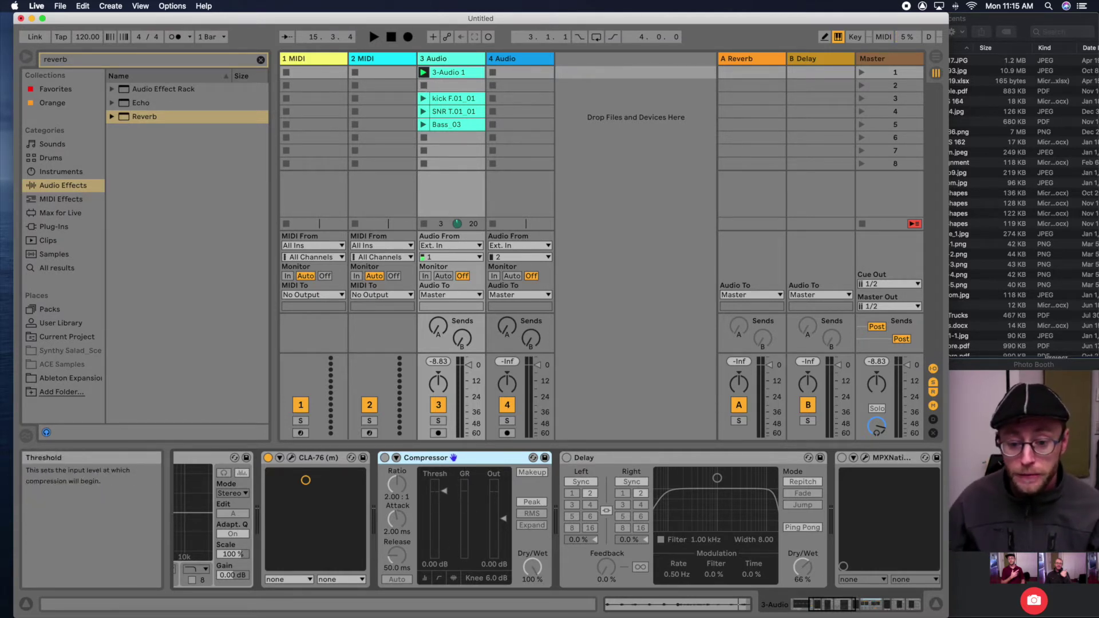
drag(444, 492, 446, 497)
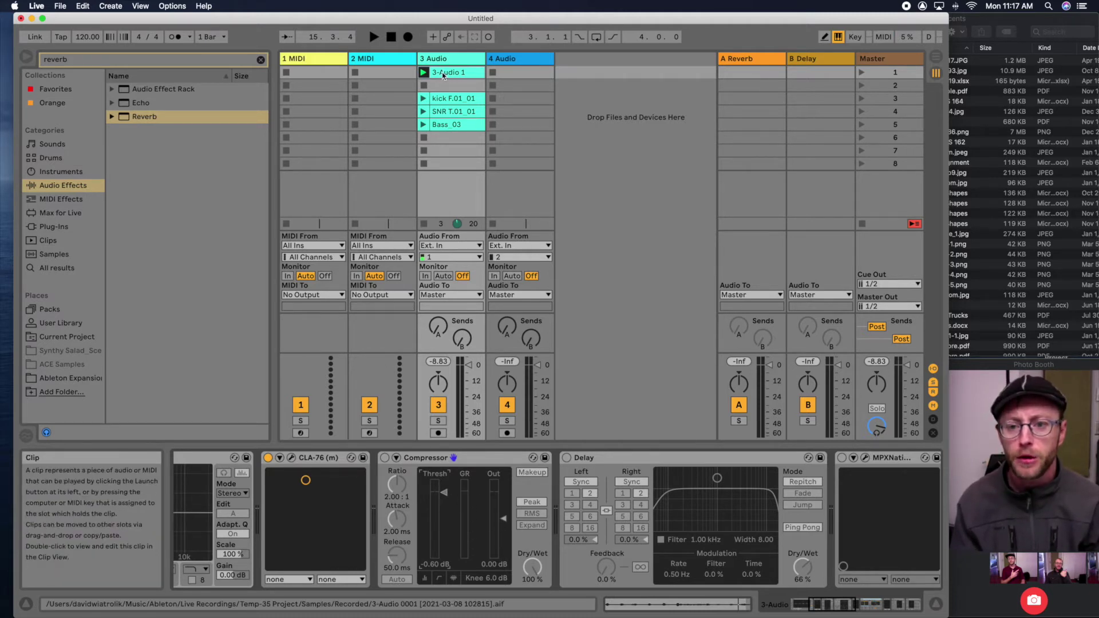
- Play the 3-Audio 1 clip, turn off the CLA-76 plug-in and turn on the Compressor
key(space)
scroll(360, 482, left, 5)
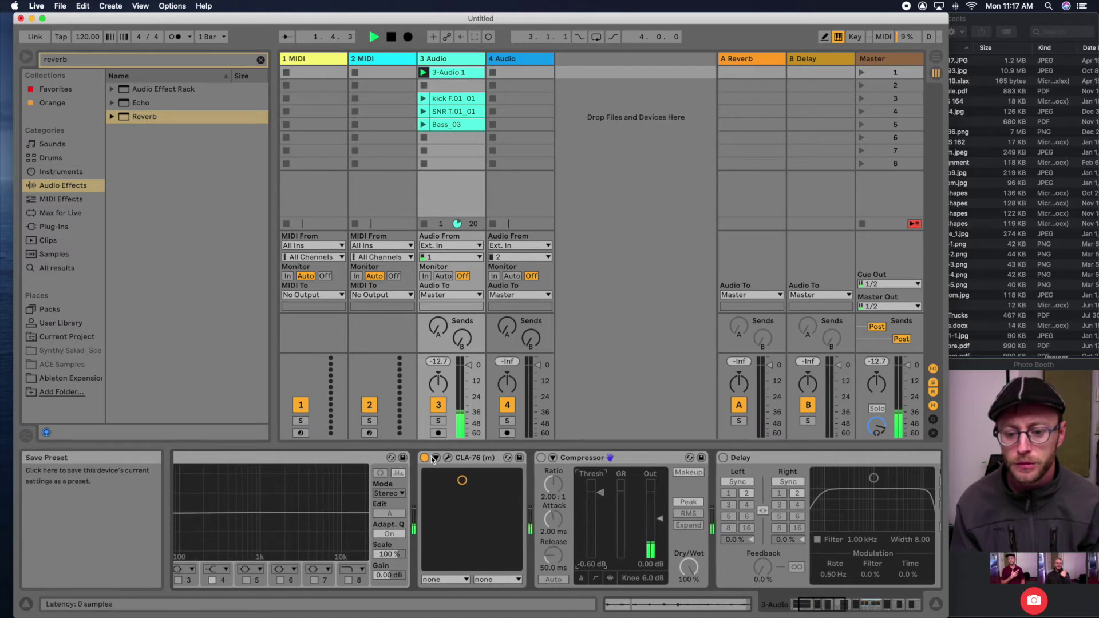
scroll(433, 460, right, 5)
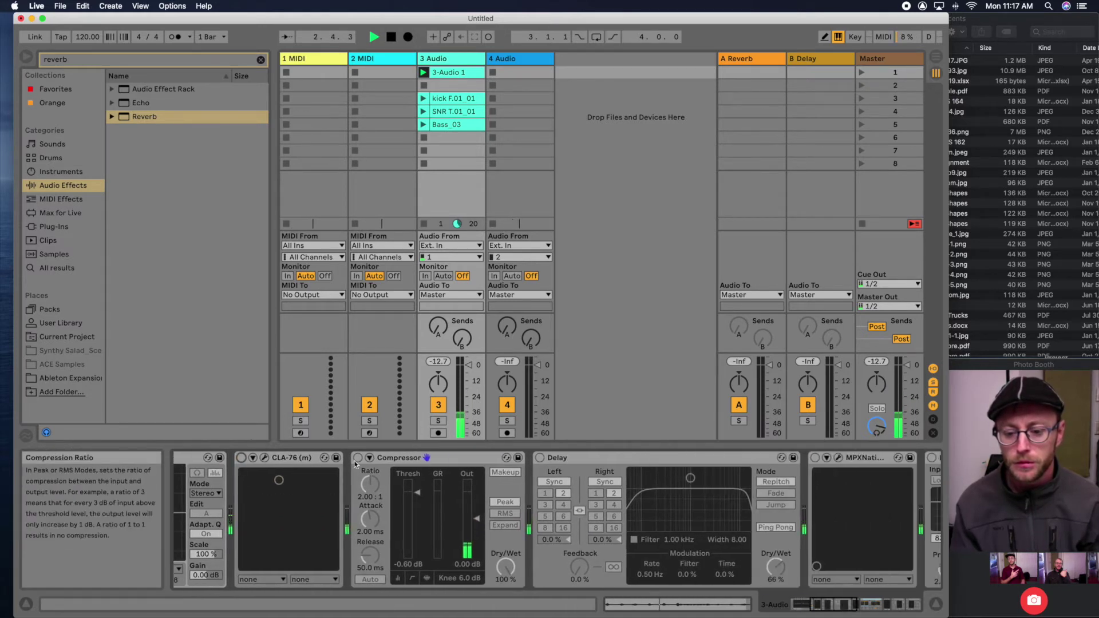
click(357, 458)
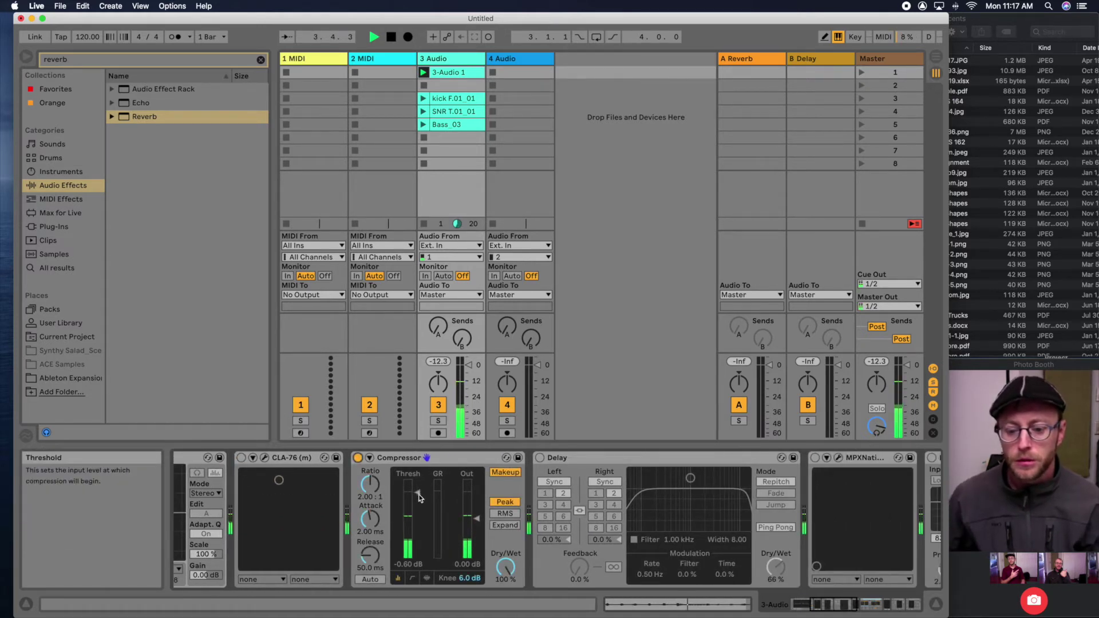
- Vary the Compressor's threshold during playback, trying about -25.5 dB and -5.74 dB and ending at -27.2 dB
drag(419, 498, 420, 537)
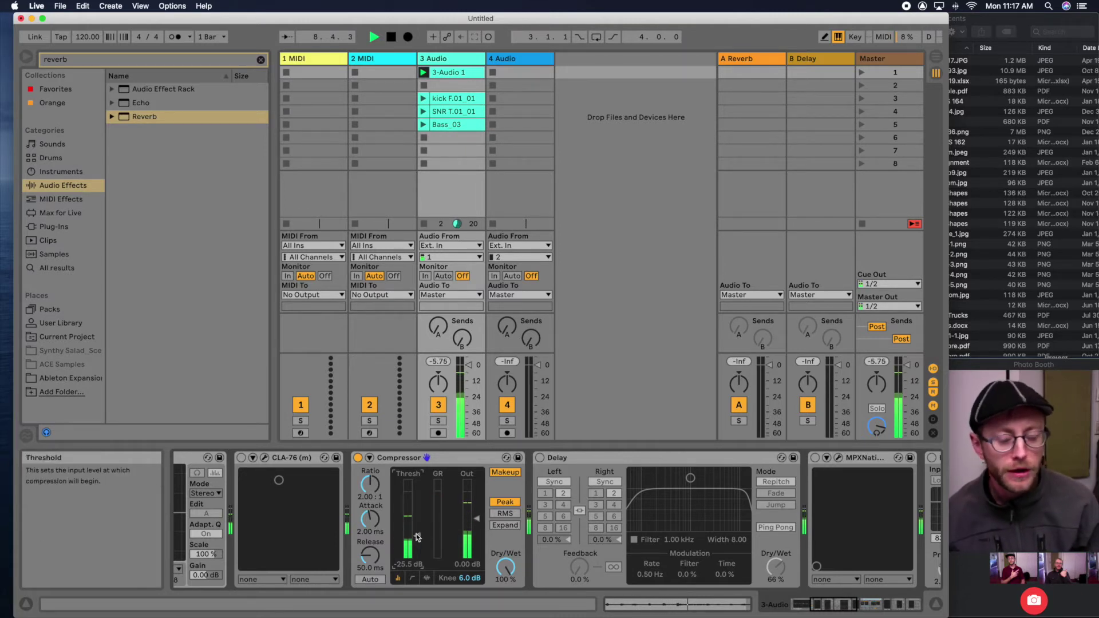
drag(417, 536, 409, 523)
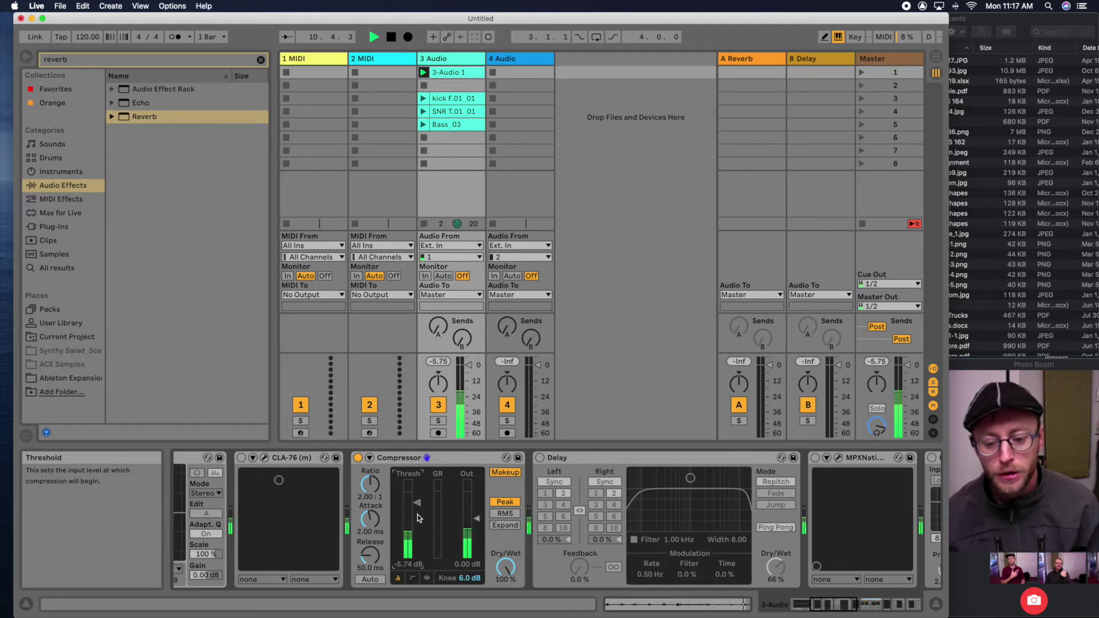
drag(420, 518, 419, 535)
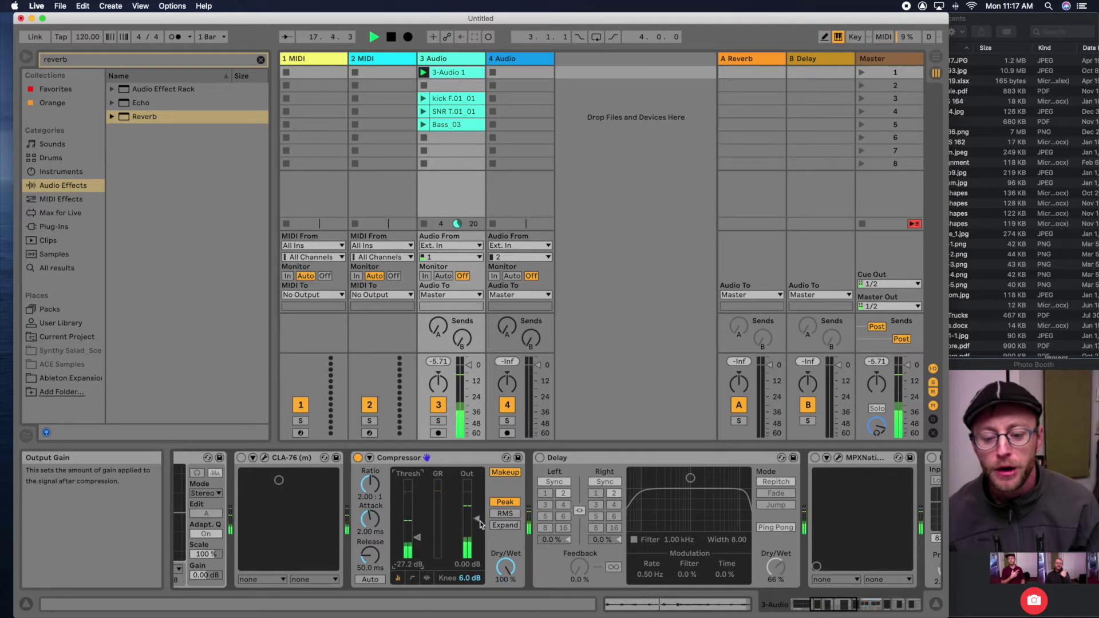
- Try a Compressor output gain of 2.97 dB, lower it to -0.99 dB, and set the threshold to -25.5 dB with playback stopped
drag(480, 524, 481, 512)
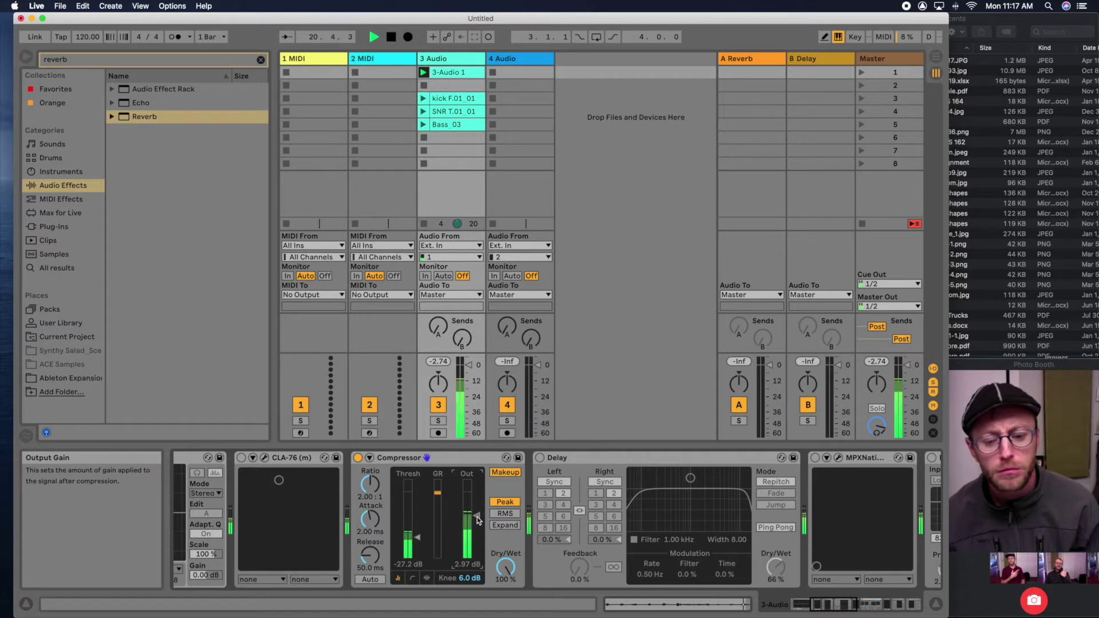
drag(478, 518, 476, 521)
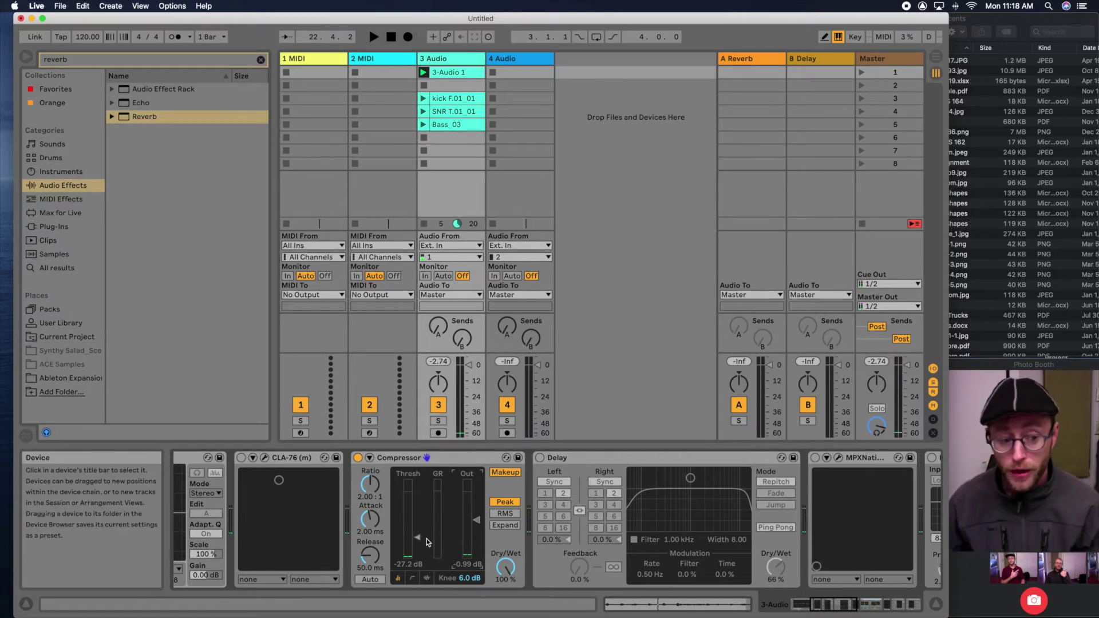
drag(423, 540, 420, 537)
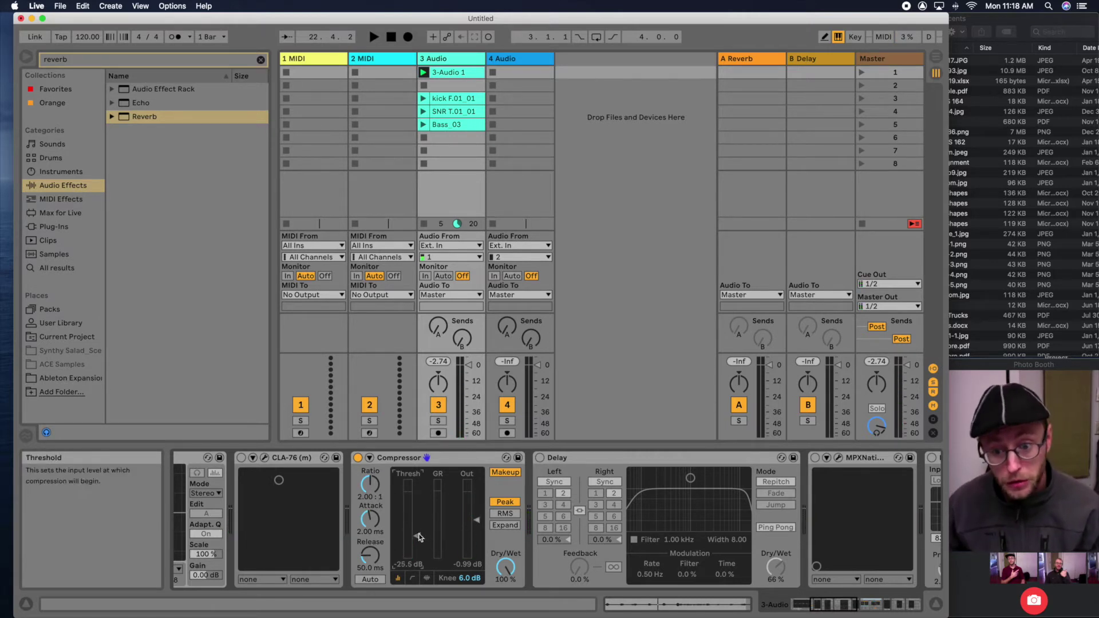
- Play the kick F.01_01 clip, lower the Compressor's threshold to -34.2 dB, and try attack times of 0.01 ms and 34.0 ms
scroll(476, 523, right, 1)
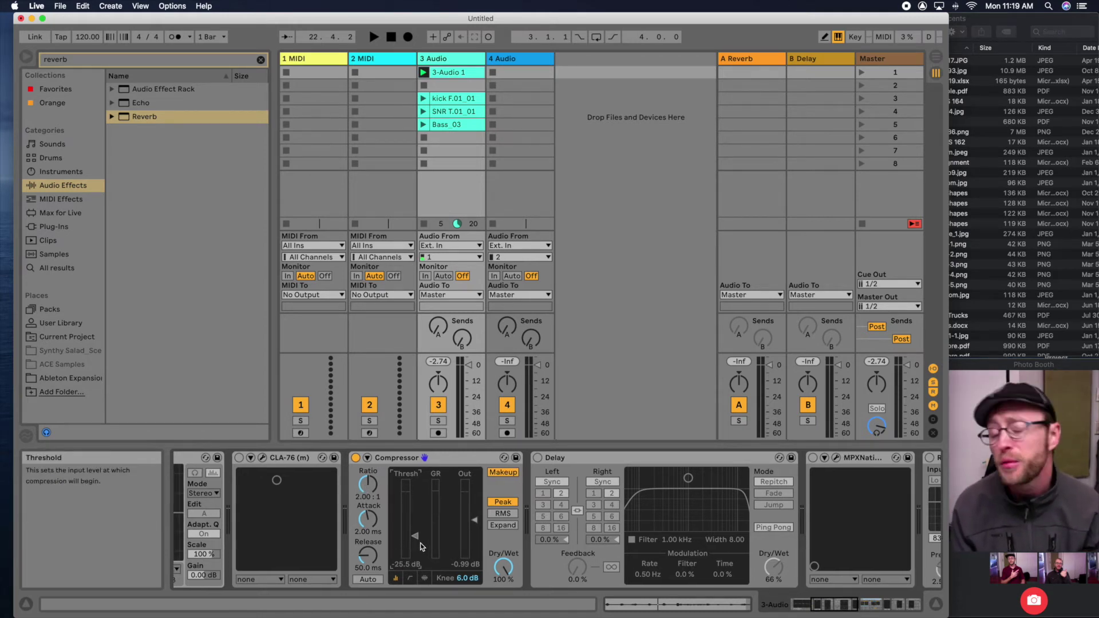
click(423, 100)
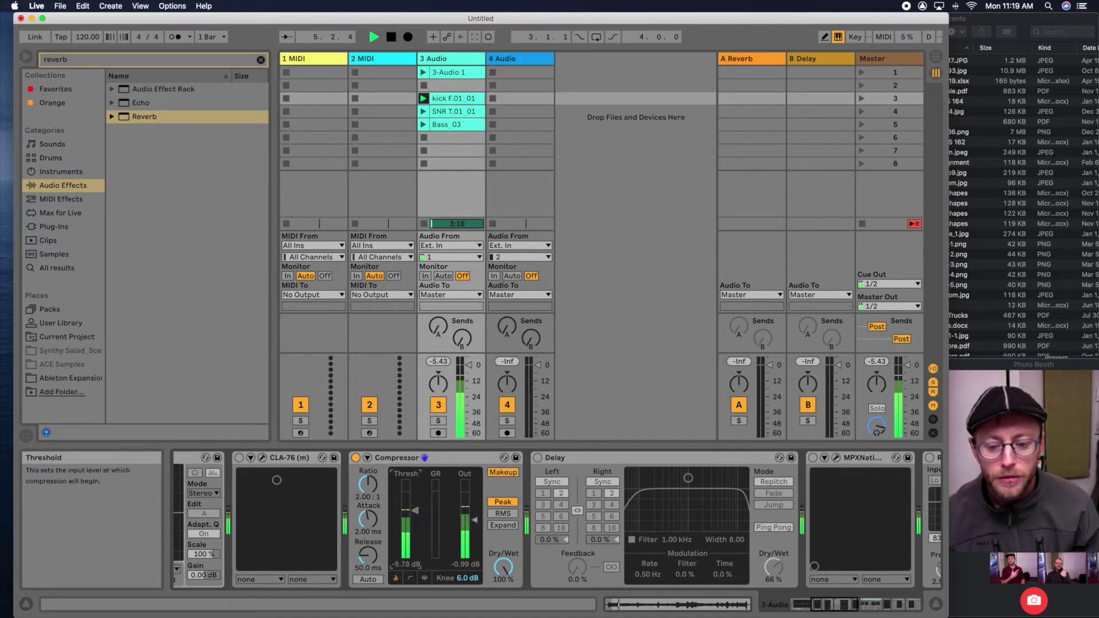
mouse_move(417, 506)
mouse_down()
mouse_move(416, 550)
mouse_move(366, 525)
mouse_up()
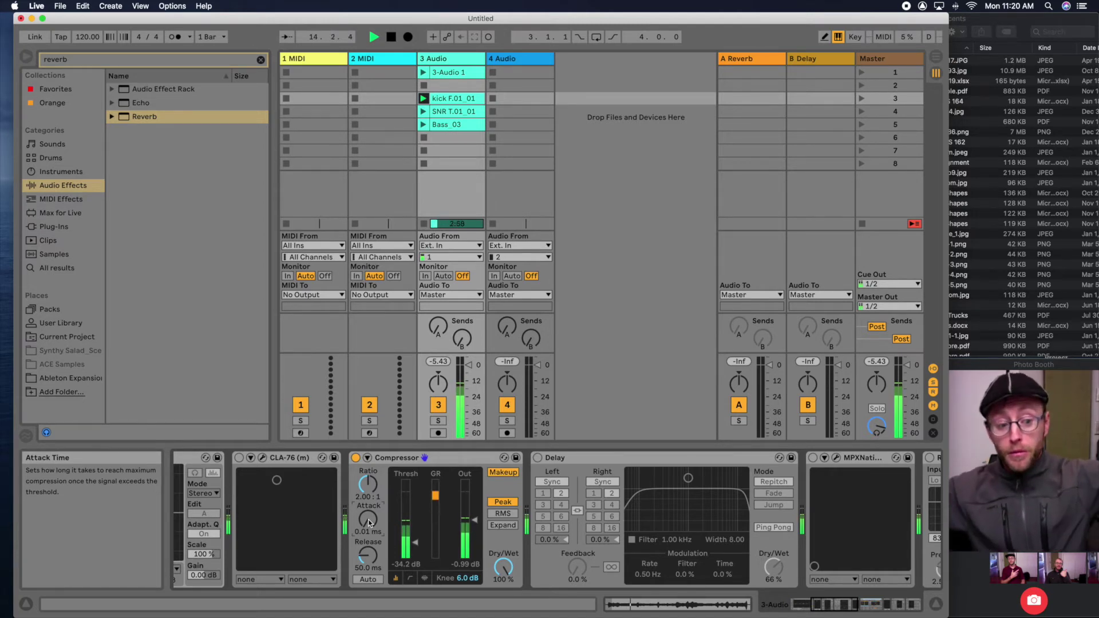
drag(369, 523, 369, 499)
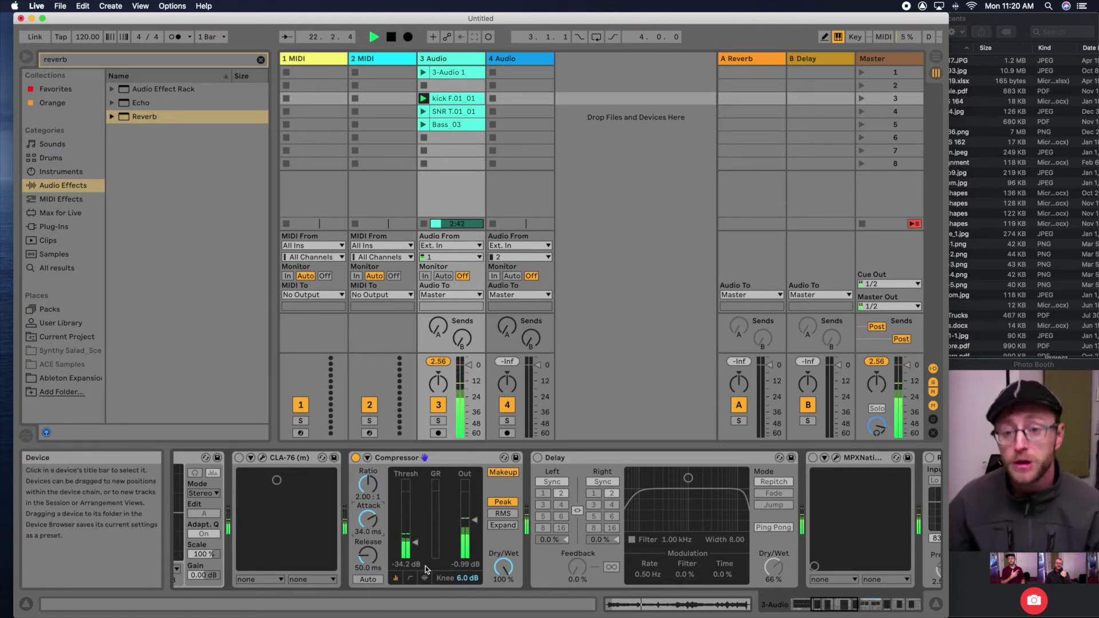
- Examine the Compressor's transfer curve and gain reduction views while lowering the attack to 0.01 ms, and return to the collapsed view
click(412, 578)
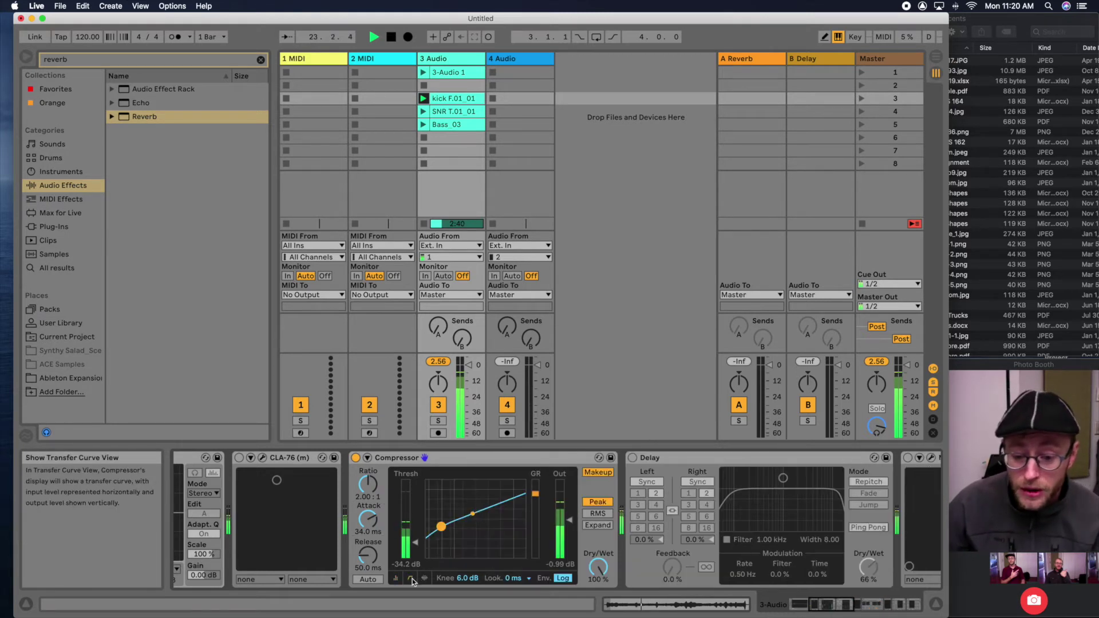
click(425, 579)
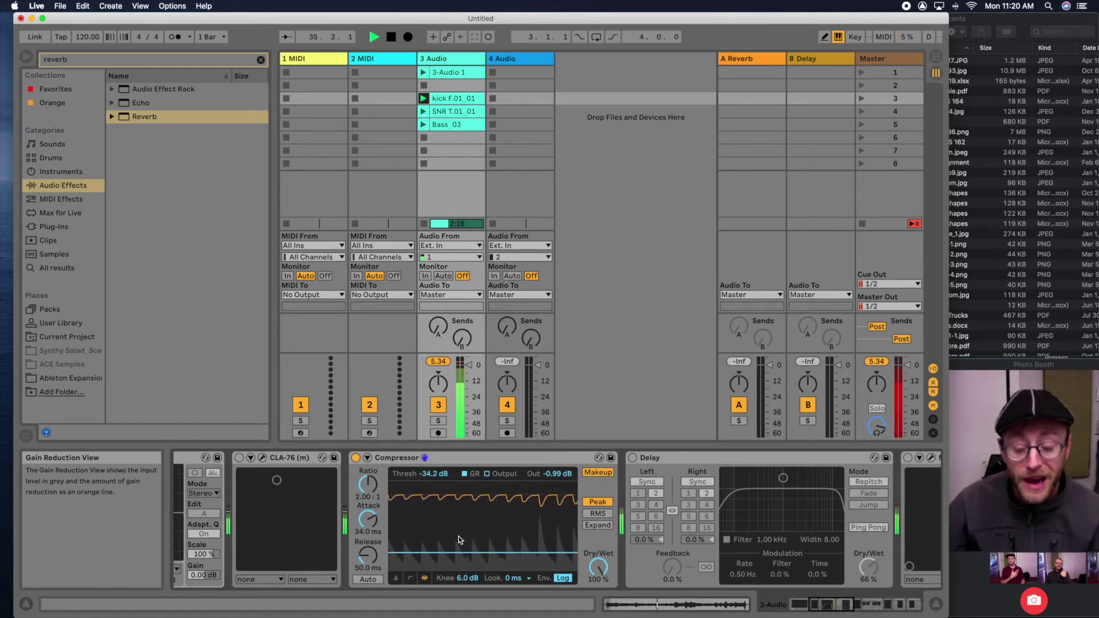
drag(369, 520, 368, 566)
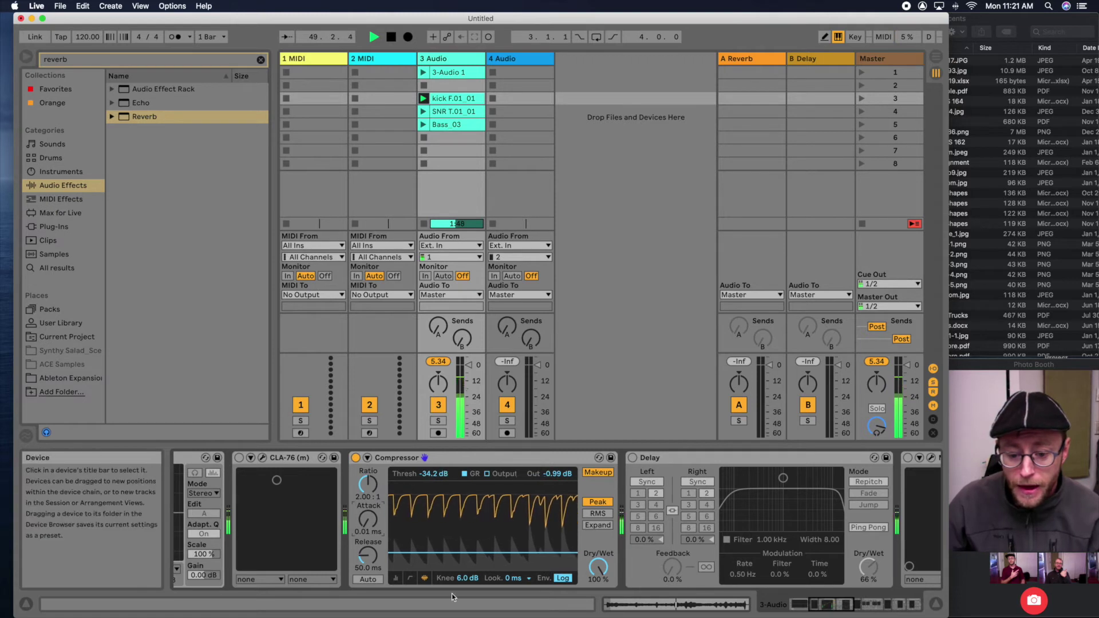
click(409, 578)
click(395, 578)
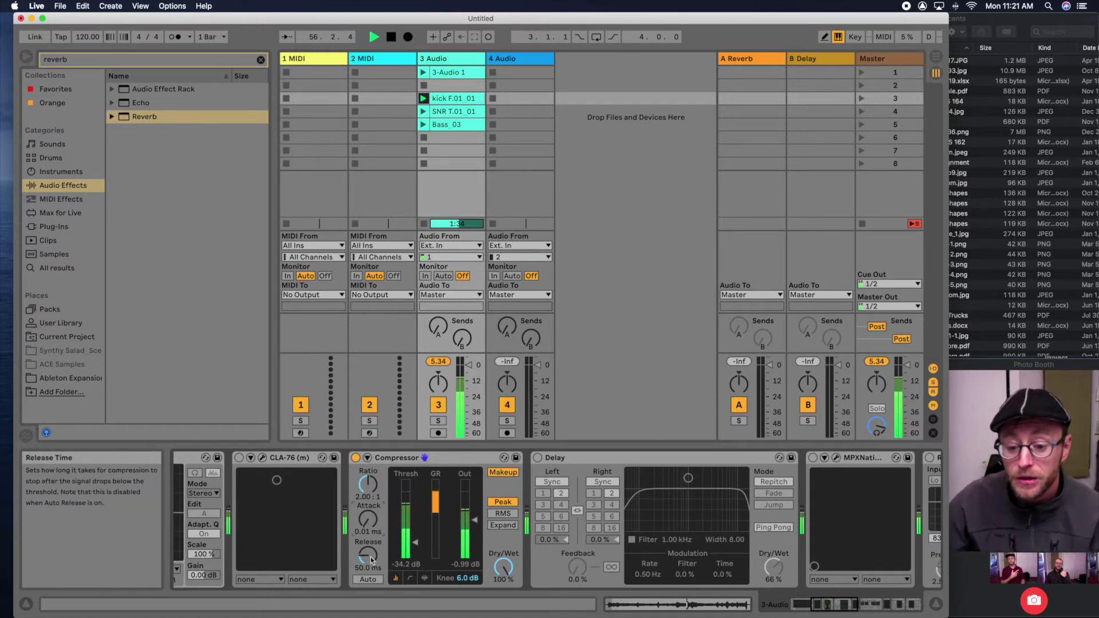
- Vary the Compressor's release through 628, 27.7 and 953 ms and its attack up to 134 ms, ending at 701 ms release and 23.6 ms attack
drag(365, 559, 365, 493)
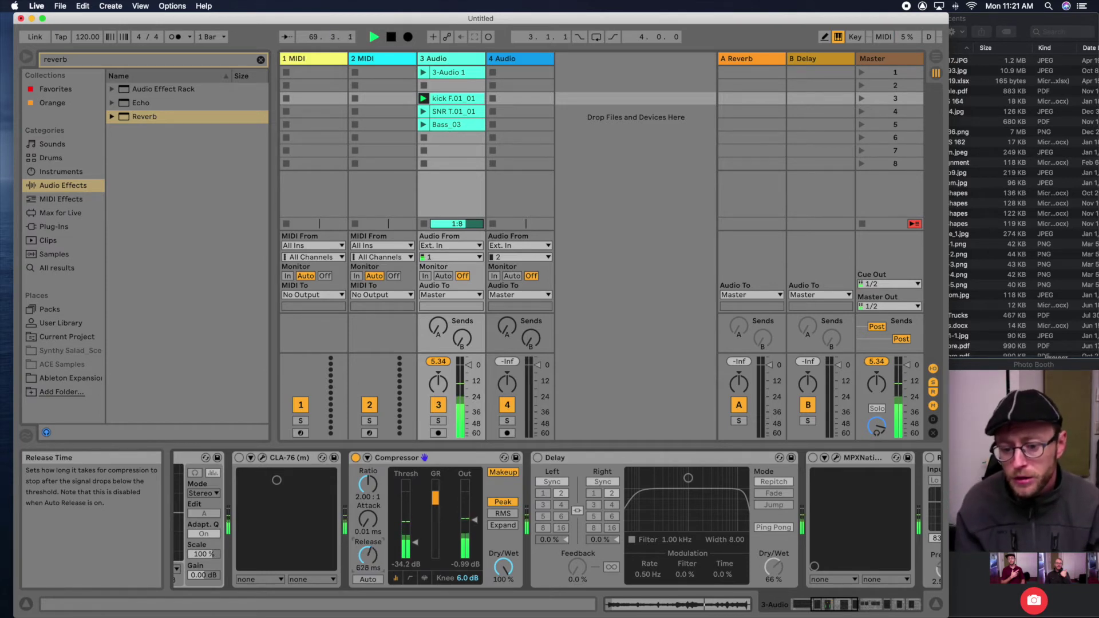
drag(368, 554, 367, 564)
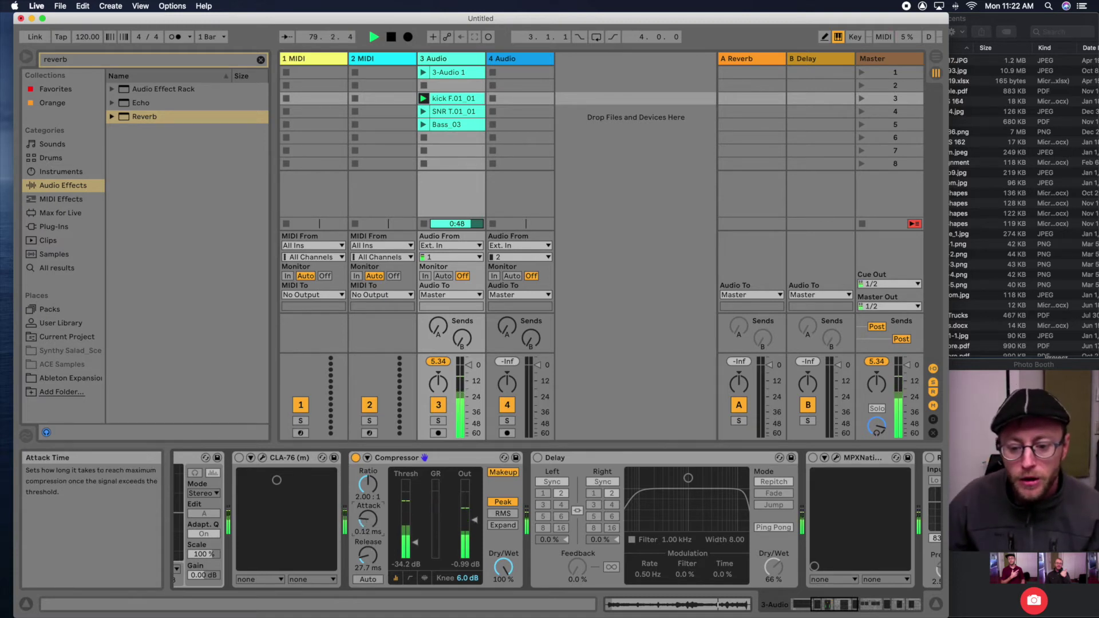
drag(374, 521, 368, 506)
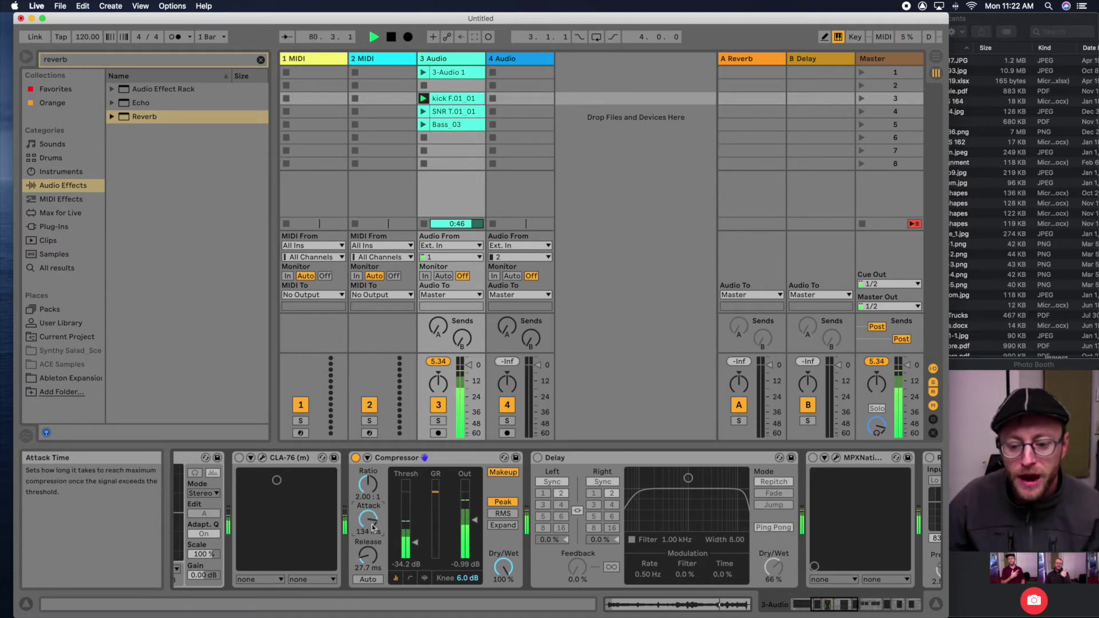
drag(368, 554, 368, 533)
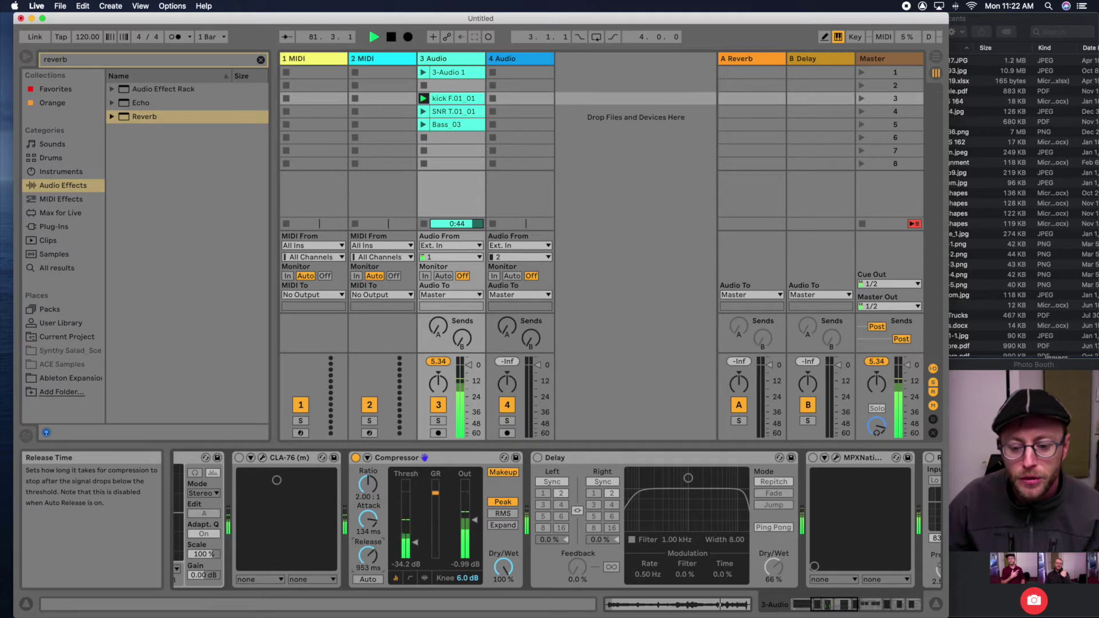
mouse_move(368, 519)
mouse_down()
mouse_move(368, 570)
mouse_move(369, 541)
mouse_up()
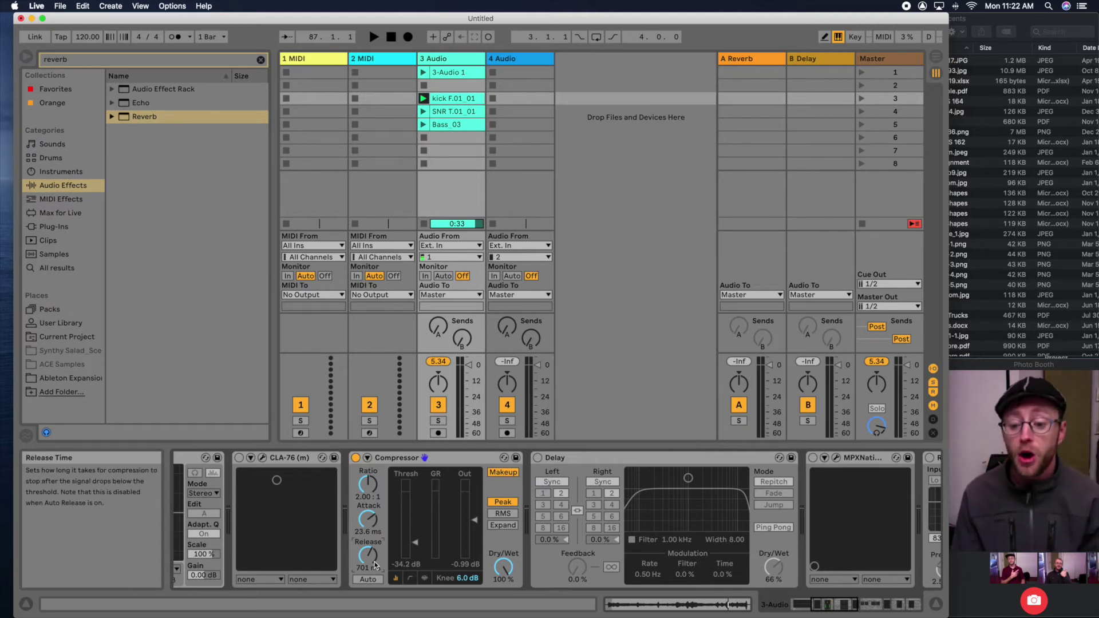
- Expand the sidechain section of the 3 Audio track's Compressor and enable Sidechain
click(368, 458)
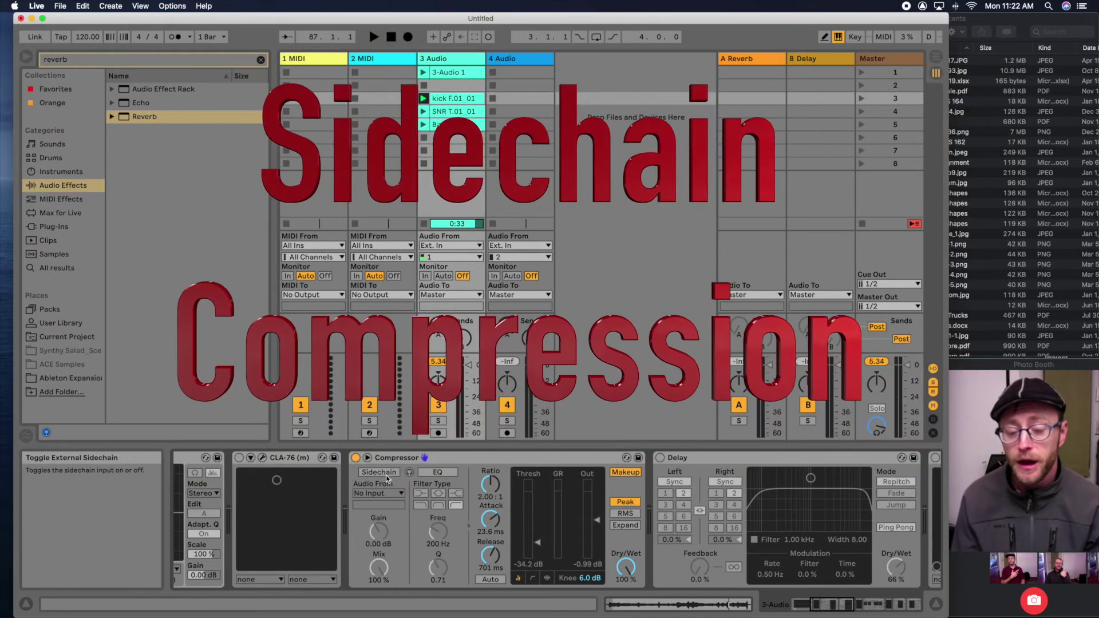
click(385, 475)
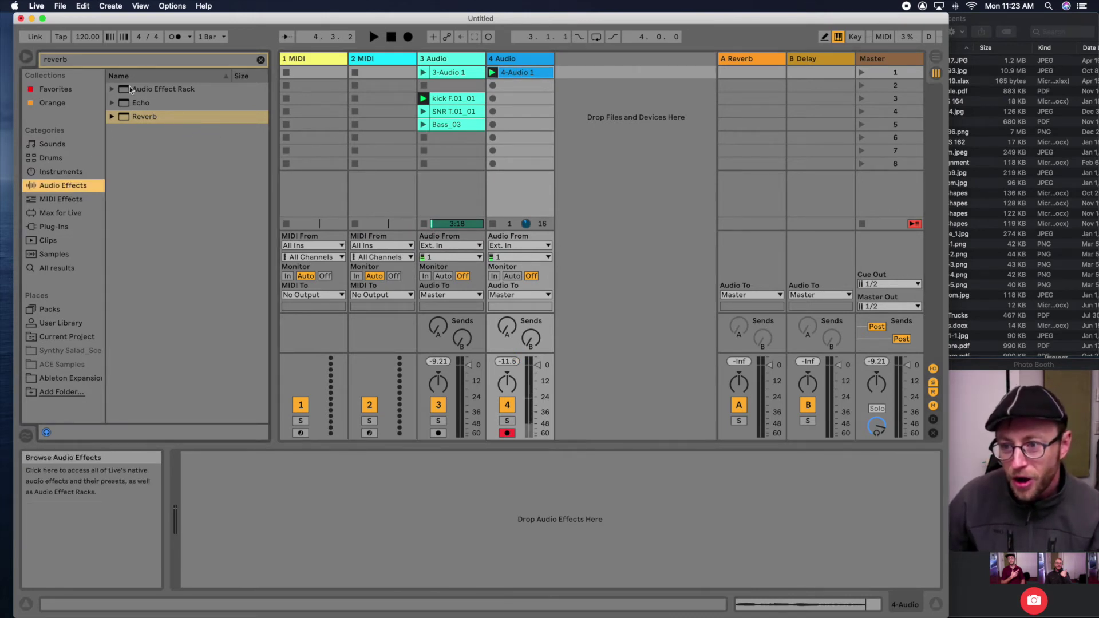
- Clear the browser search and add a Compressor from Audio Effects to the 4 Audio track
click(261, 60)
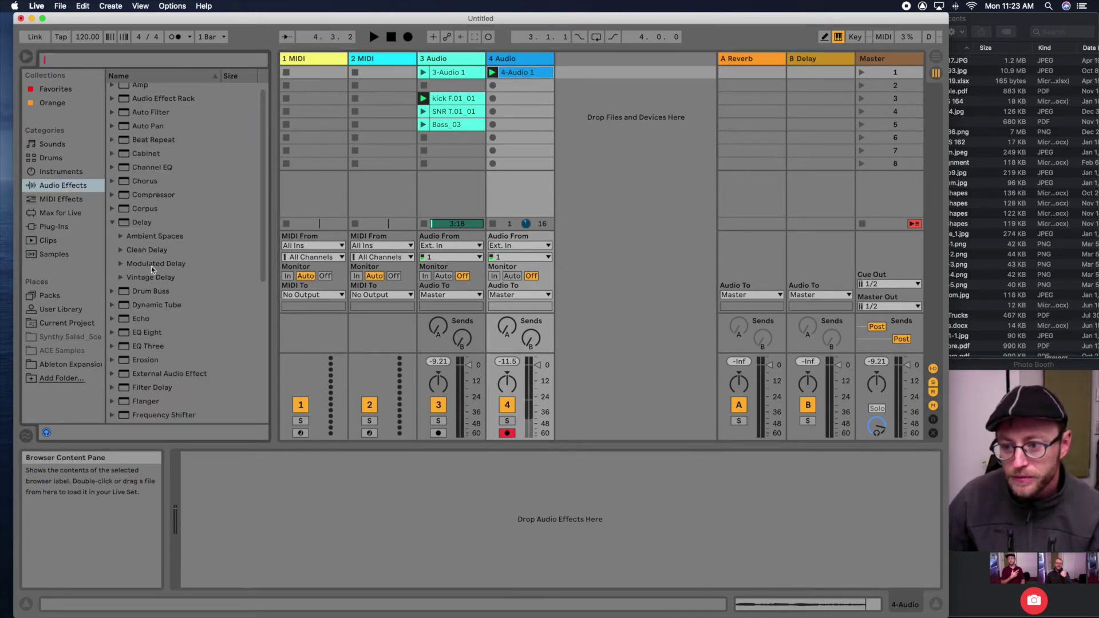
drag(154, 194, 540, 62)
click(296, 458)
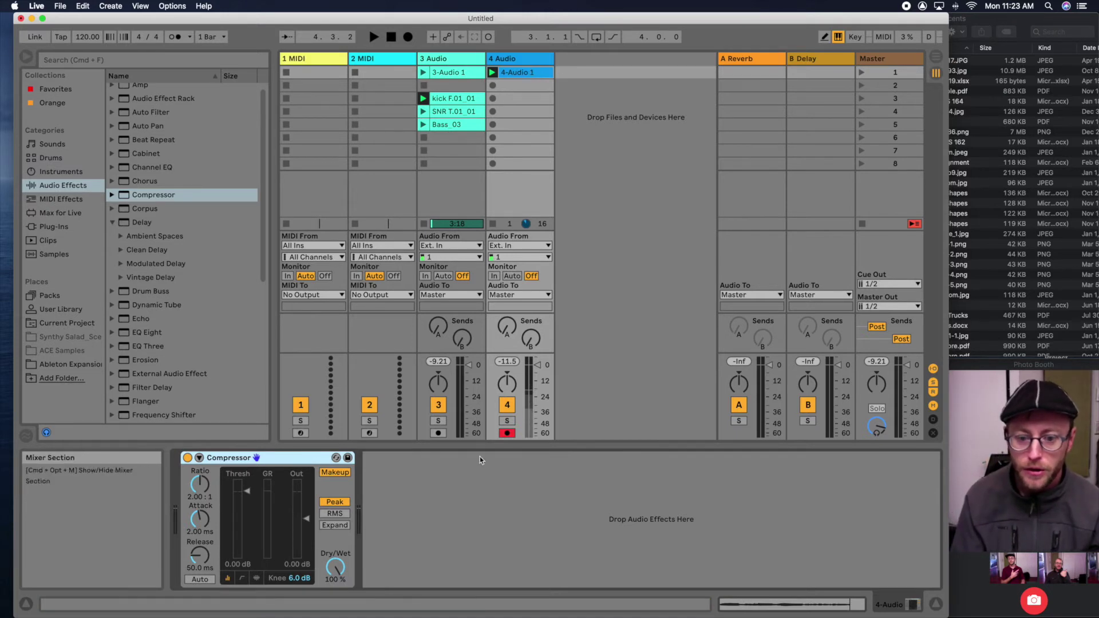
- Disarm the 4 Audio track, set its monitoring to Auto, and start playback
click(507, 433)
click(513, 276)
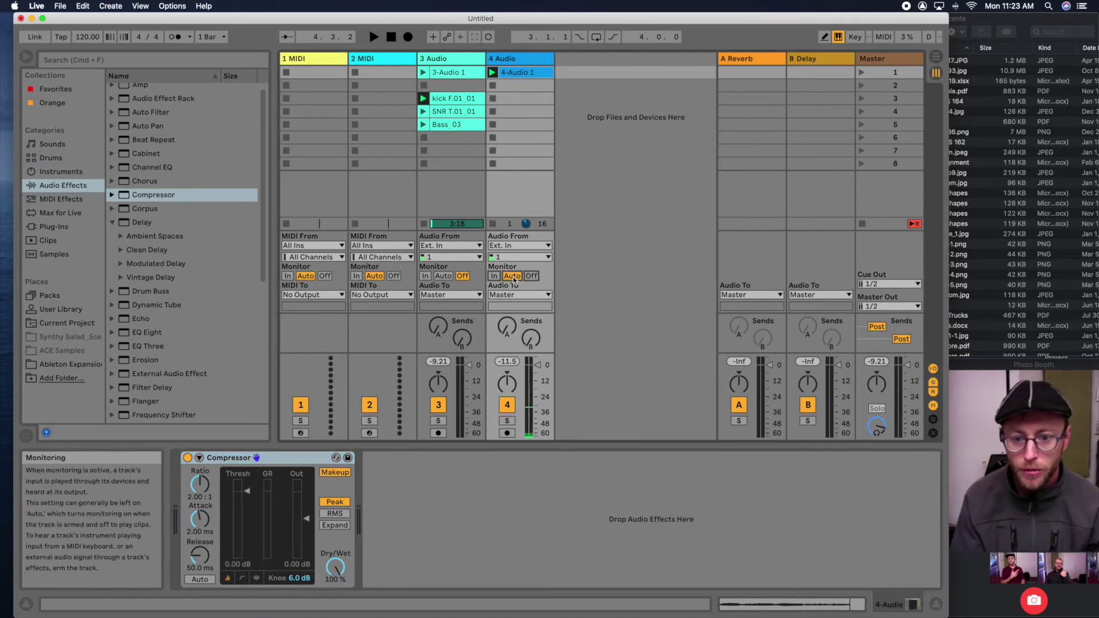
key(space)
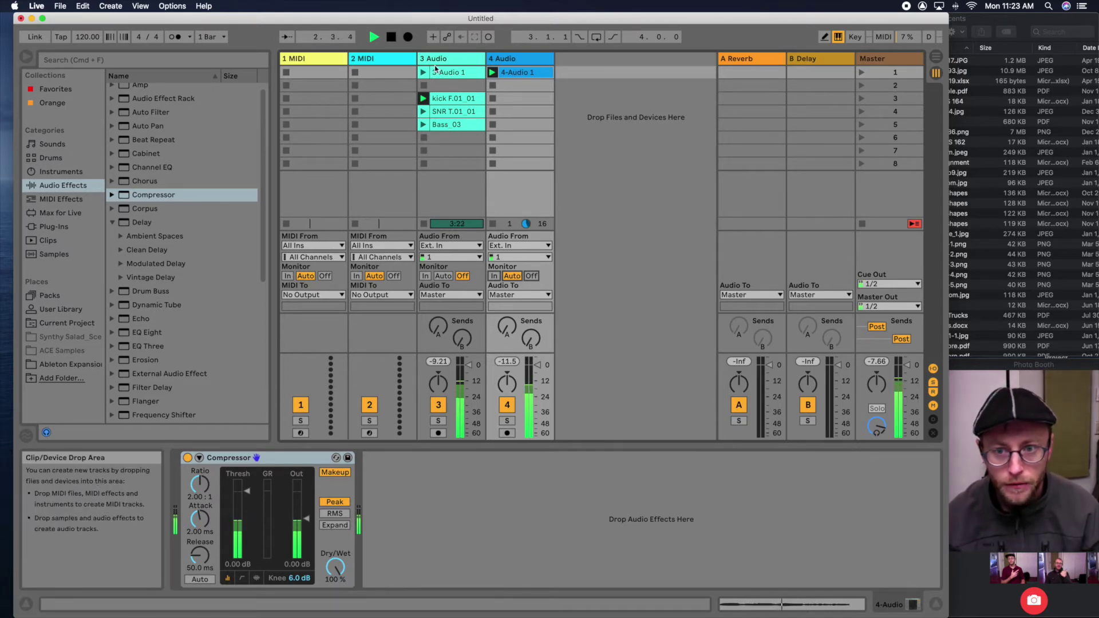
- Expand the sidechain section of the 4 Audio track's Compressor, enable Sidechain, and look through the available audio sources
click(203, 463)
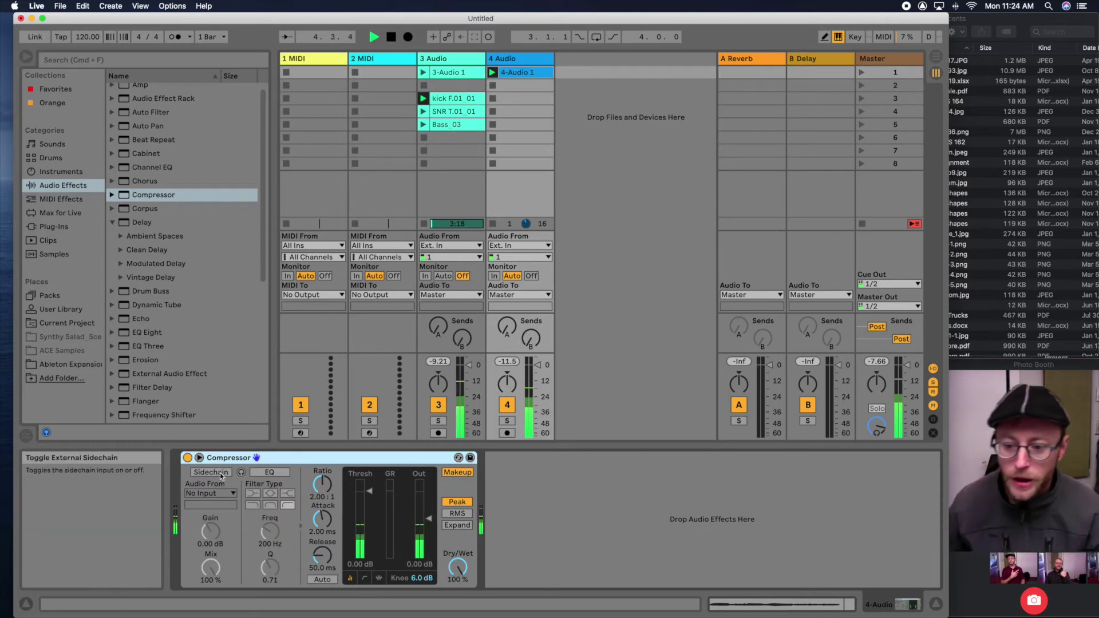
click(220, 474)
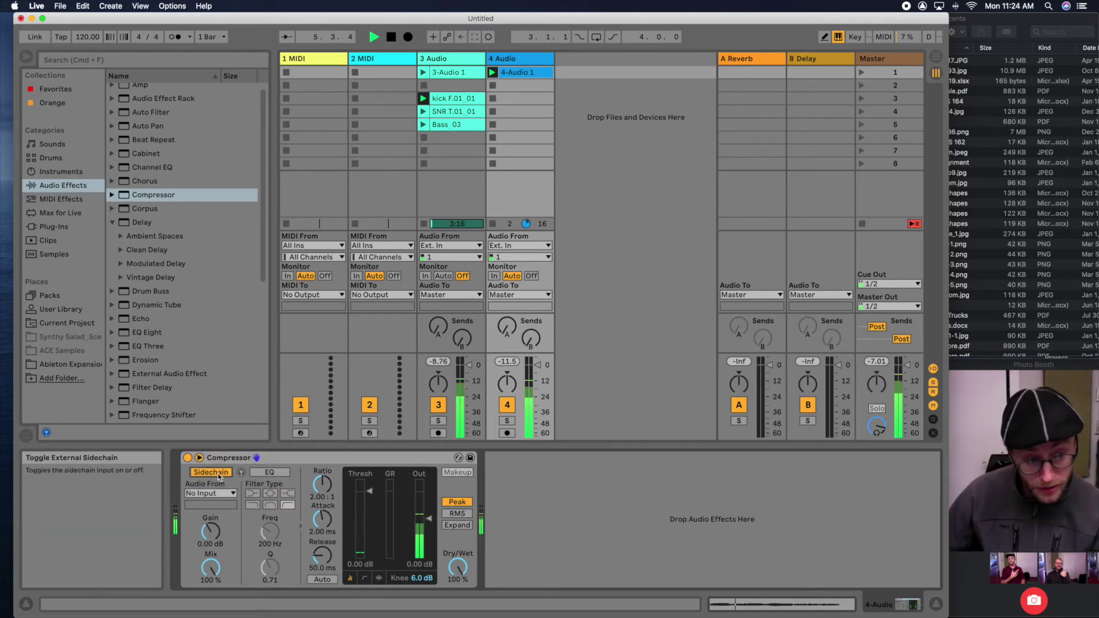
click(211, 494)
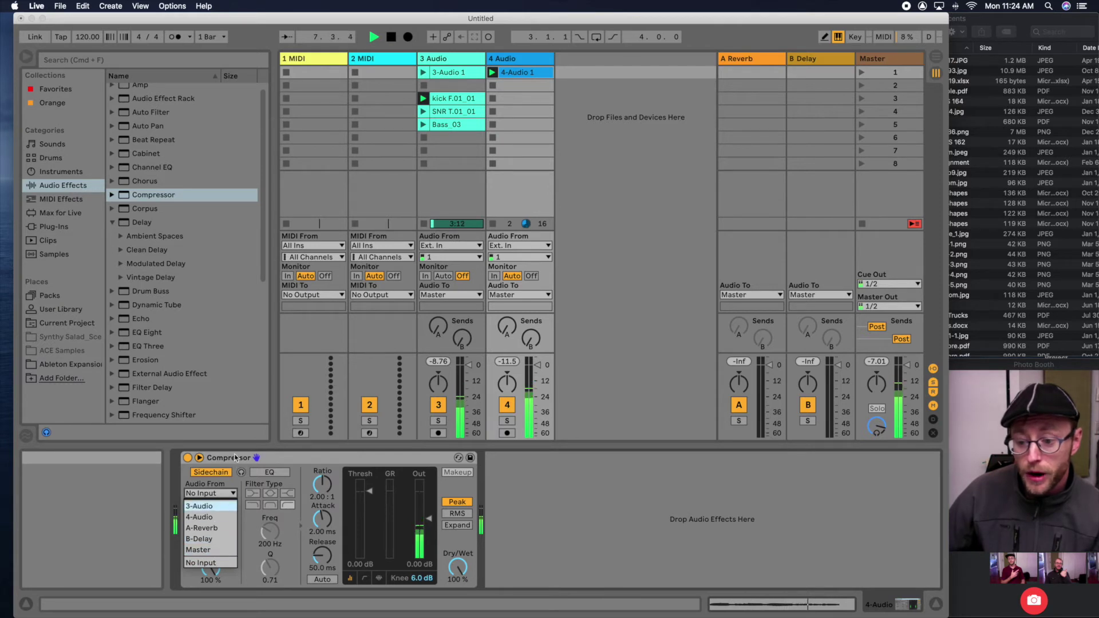
key(Escape)
- Rename the 3 Audio track as Audio1
click(447, 58)
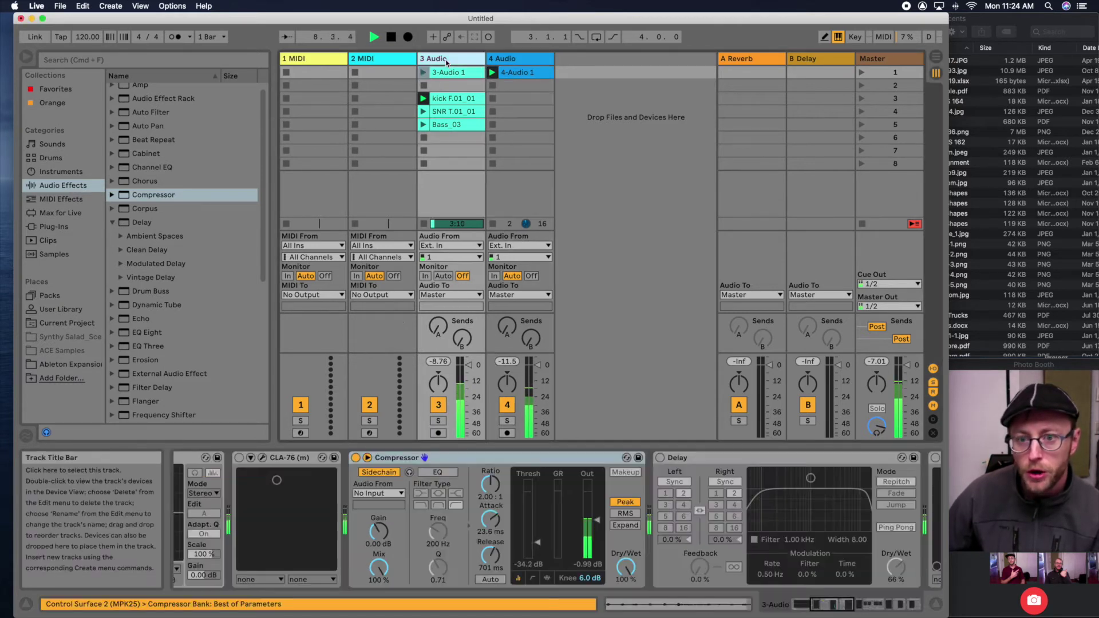
key(cmd+r)
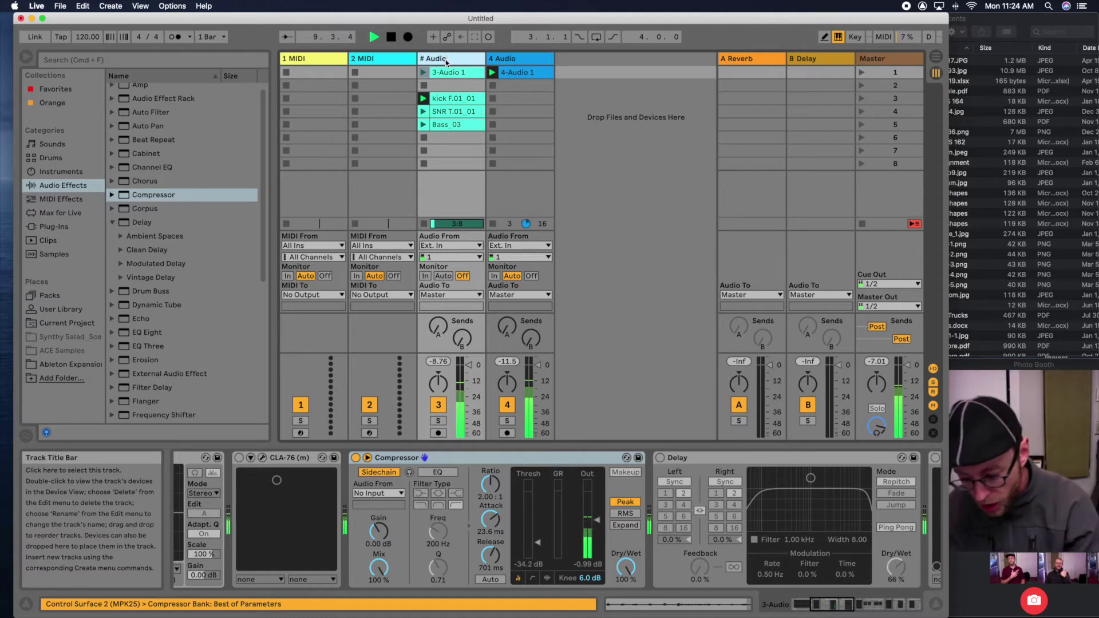
text(1)
click(451, 137)
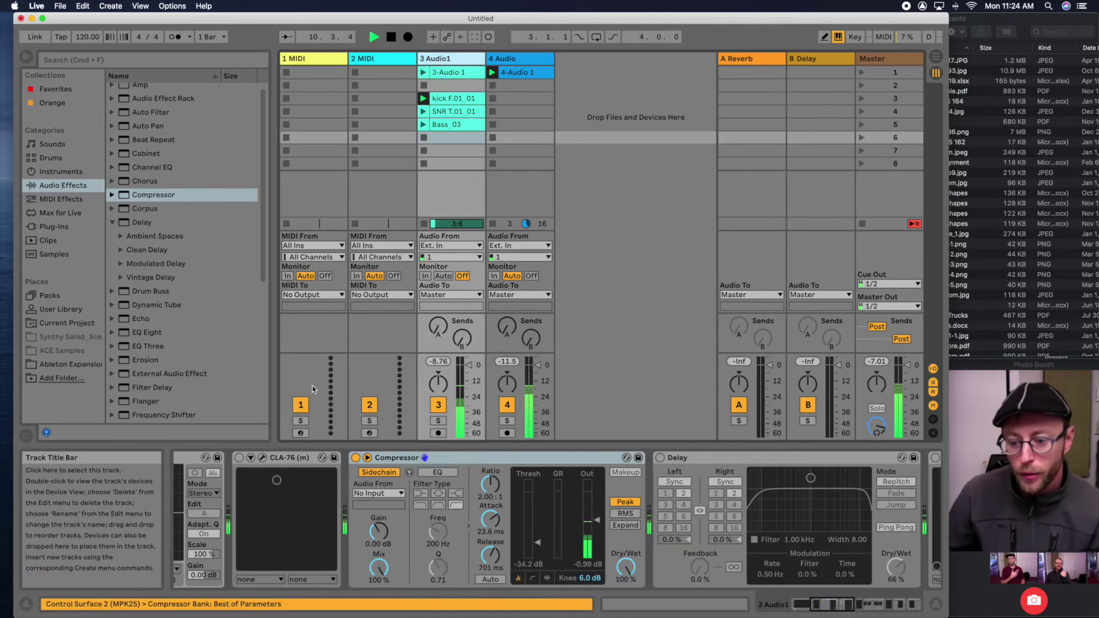
- Set the sidechain source of the 4 Audio track's Compressor to 3 Audio1
click(522, 72)
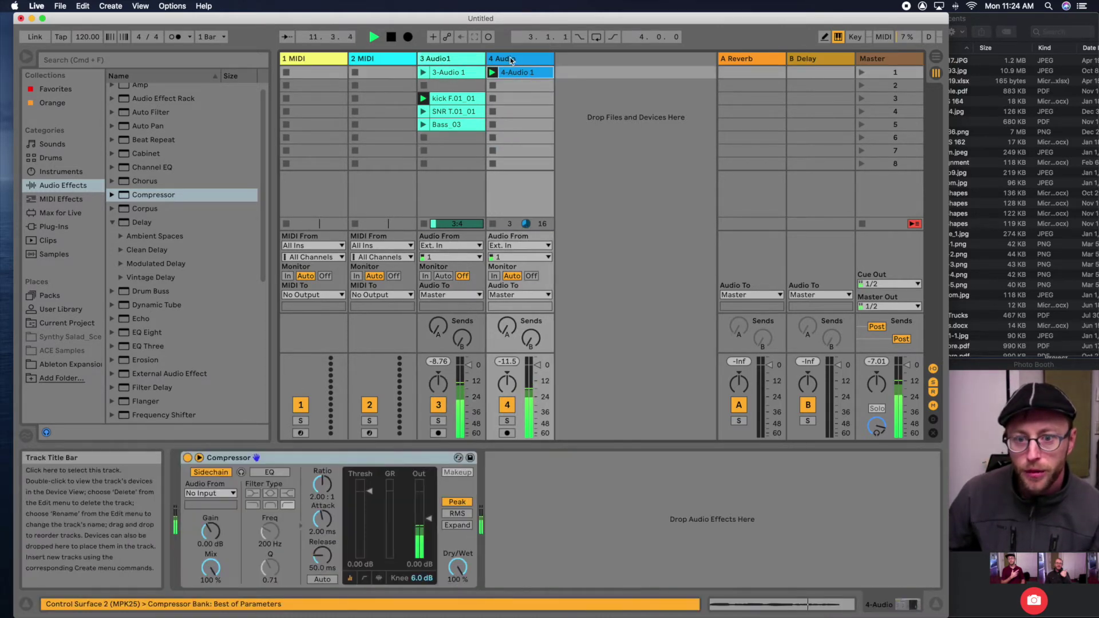
click(210, 493)
click(210, 564)
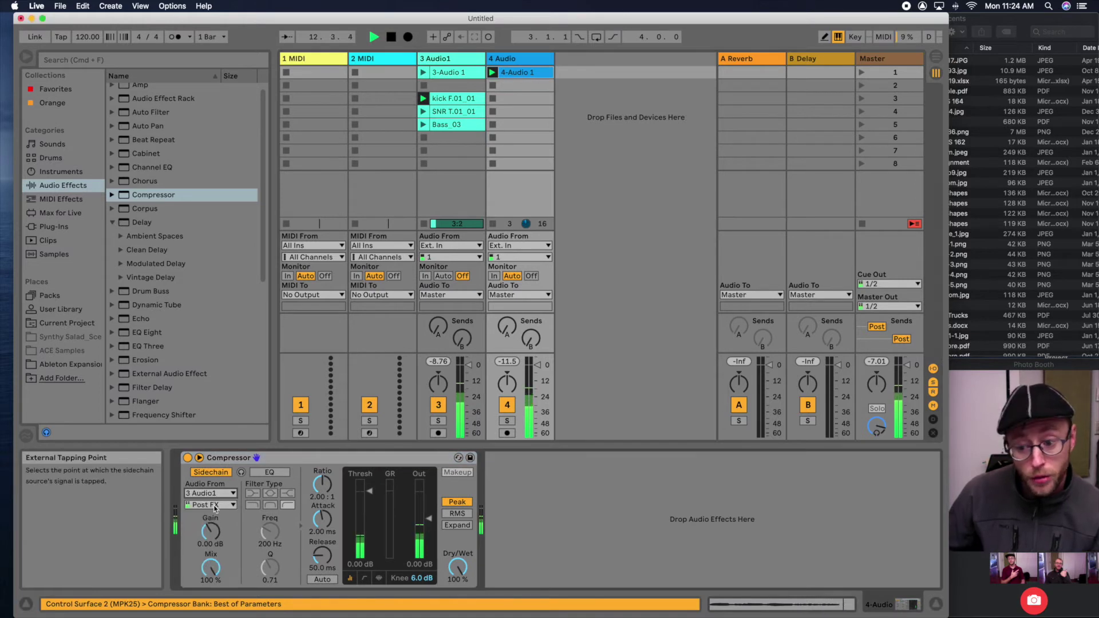
click(422, 98)
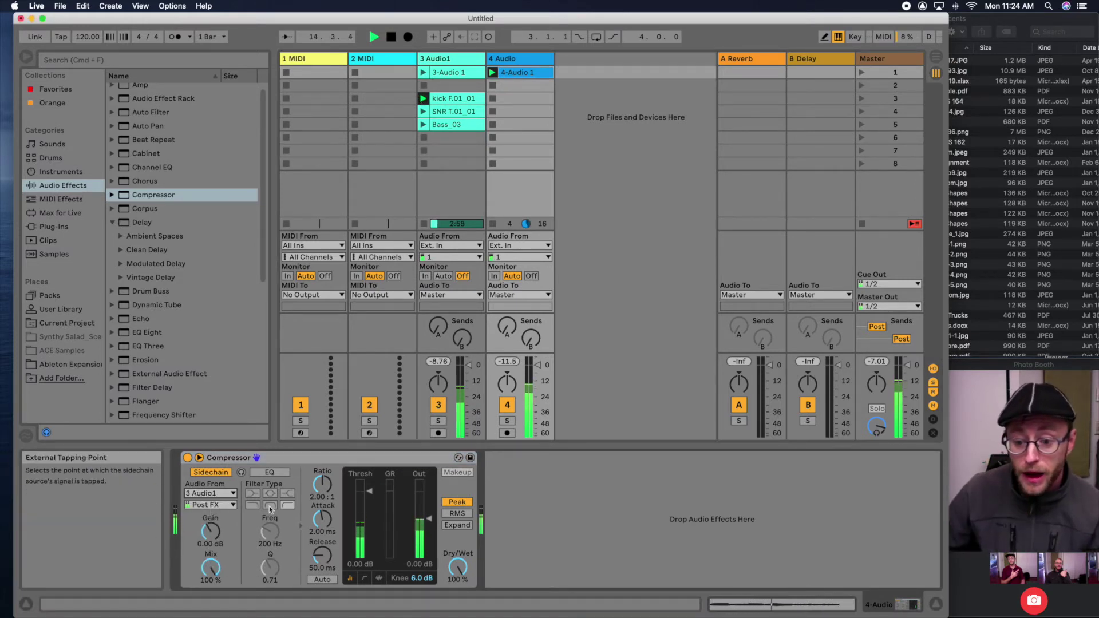
- Lower the sidechained Compressor's threshold to -66.6 dB and raise its output gain to 10.9 dB during playback
mouse_move(353, 532)
mouse_down()
mouse_move(354, 579)
mouse_move(380, 530)
mouse_up()
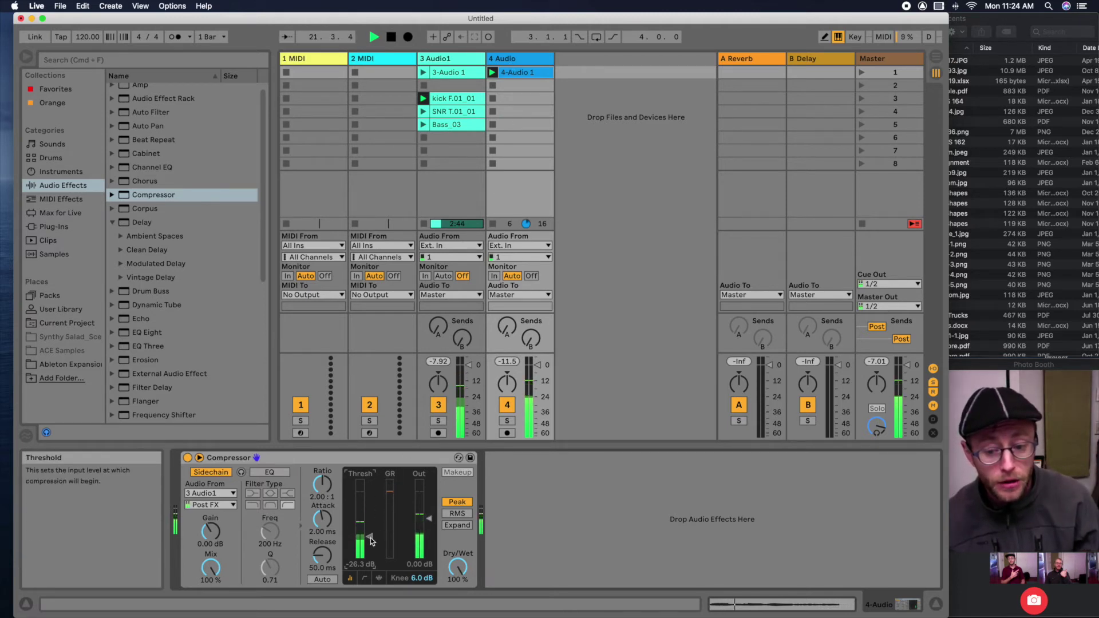
drag(369, 536, 369, 557)
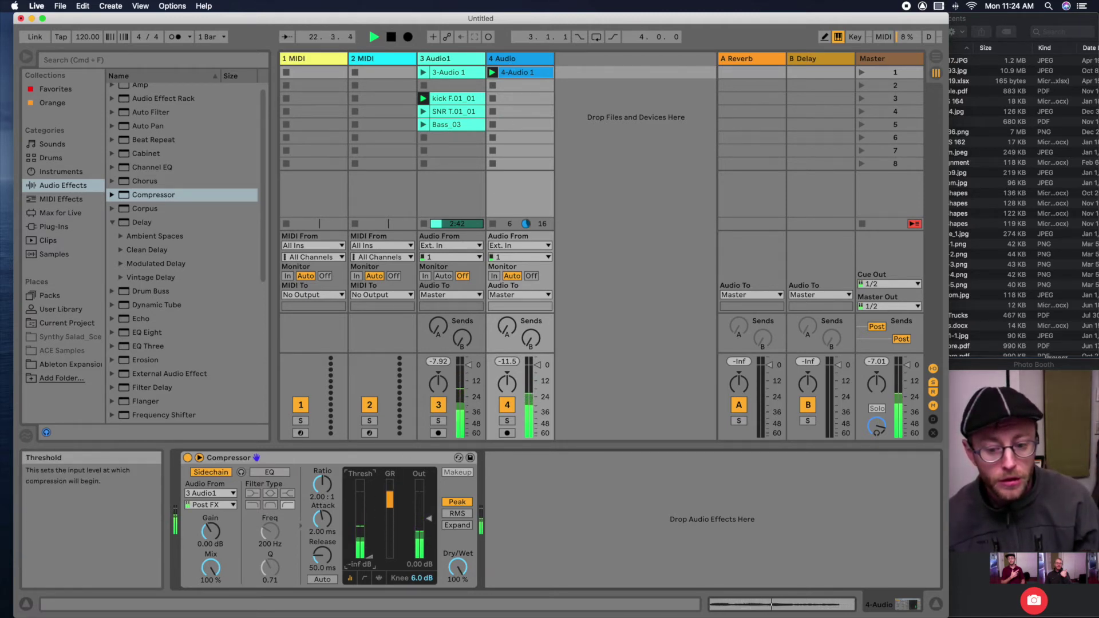
drag(433, 532, 431, 511)
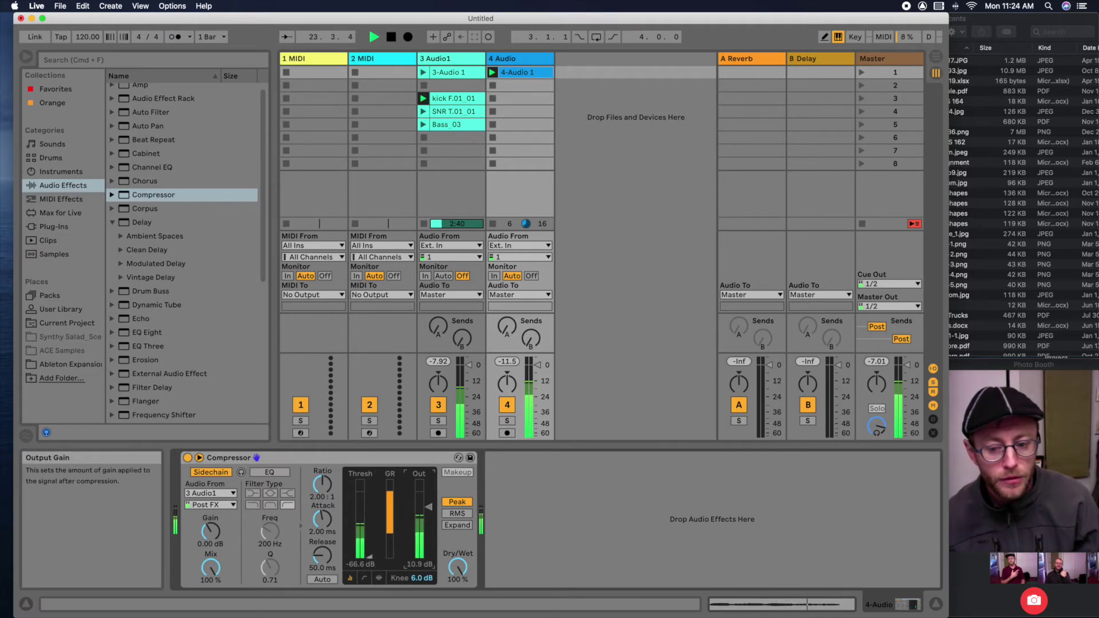
- Mute the 3 Audio1 track to hear the sidechained track alone, and stop playback
click(439, 405)
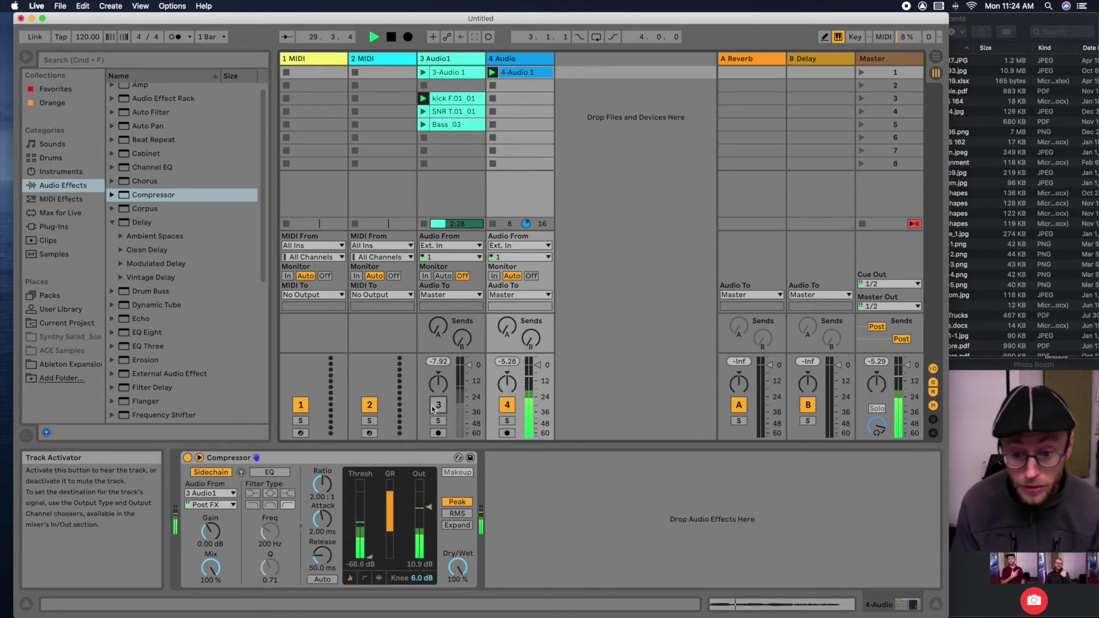
key(space)
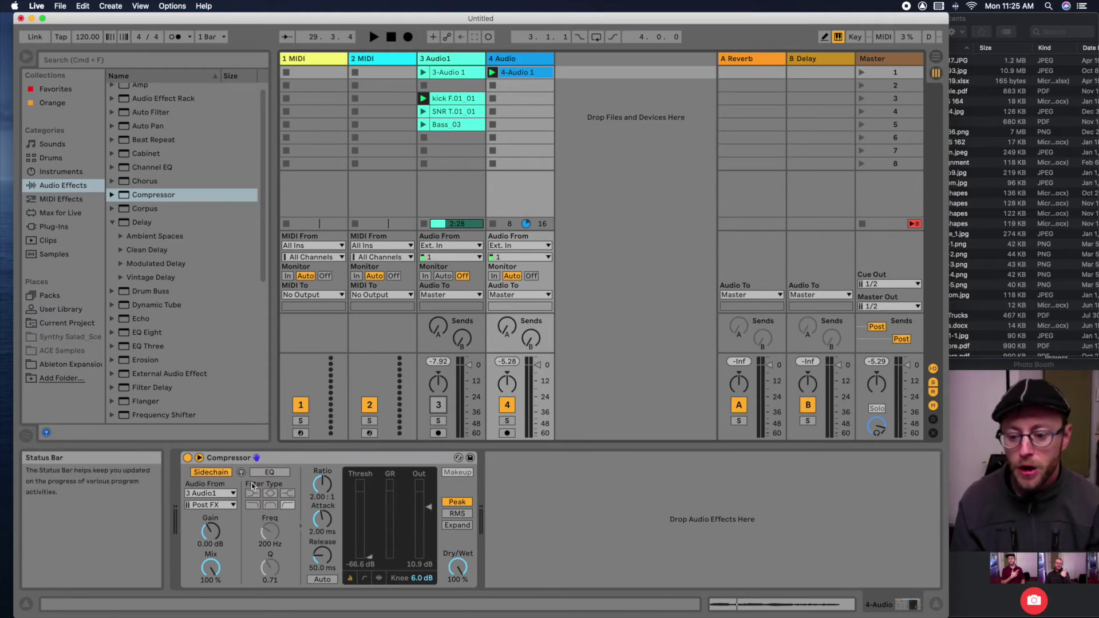
- Enable the Compressor's sidechain EQ and switch its display to the transfer curve view
click(270, 472)
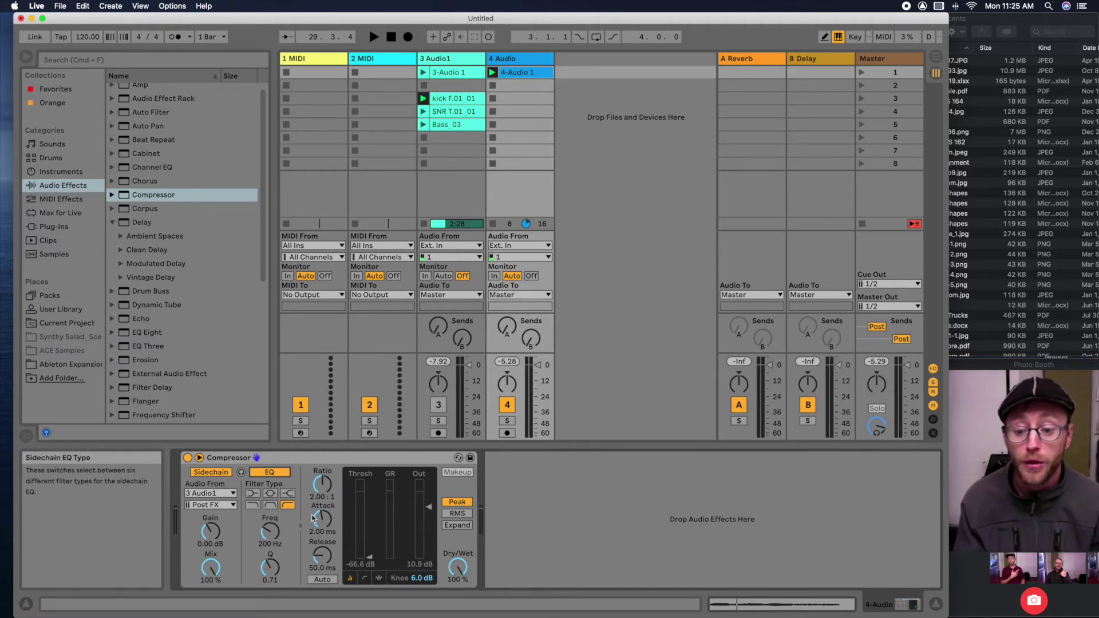
click(363, 579)
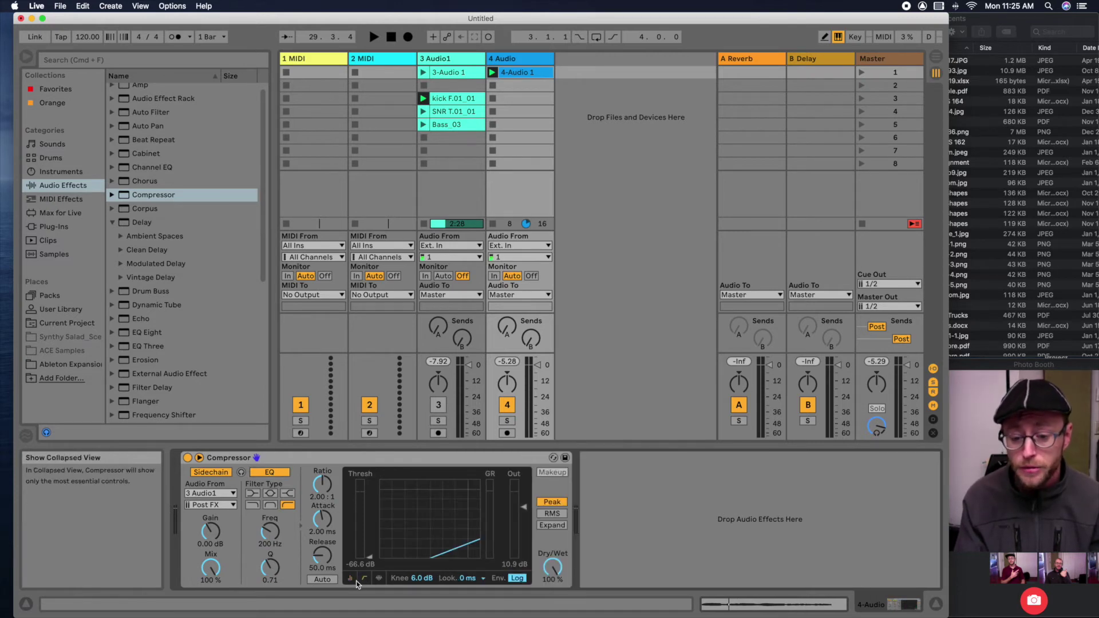
- Set the ratio of the 4 Audio track's Compressor to 1.25:1 and its attack to 4.99 ms
drag(322, 484, 322, 525)
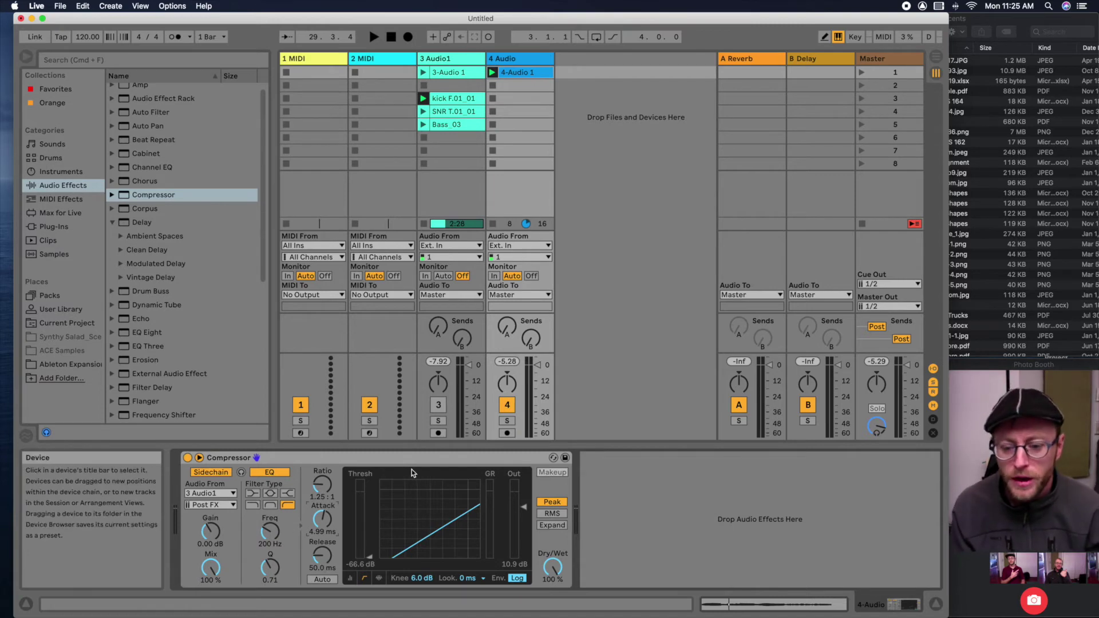
- Start playback on 3 Audio1, show its Compressor's transfer curve, mute track 4 and unmute track 3
click(443, 75)
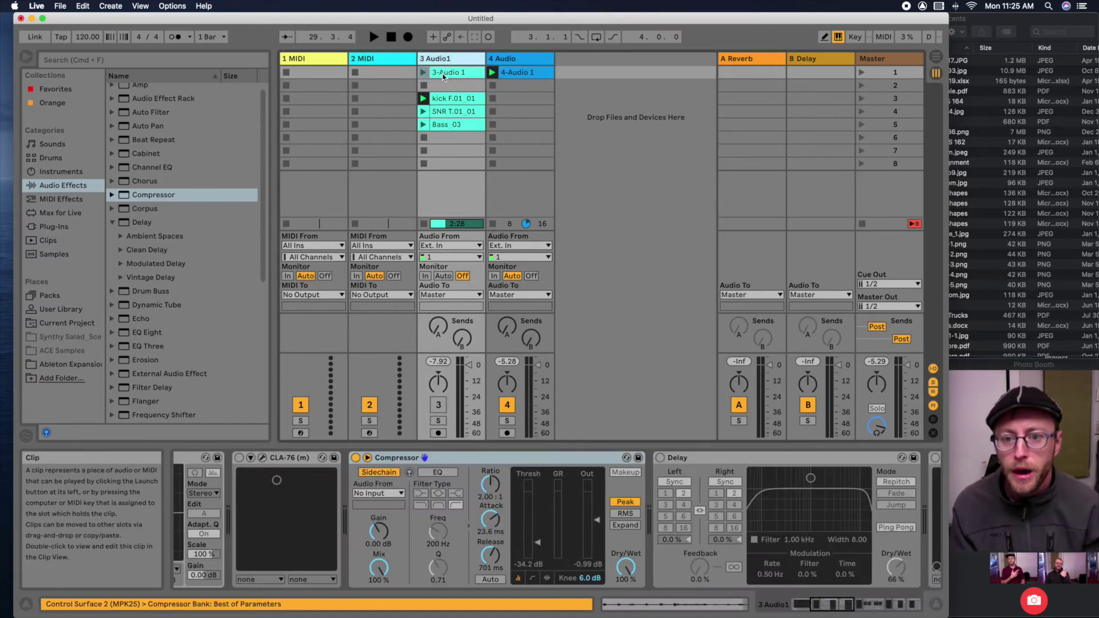
click(423, 99)
scroll(535, 517, left, 2)
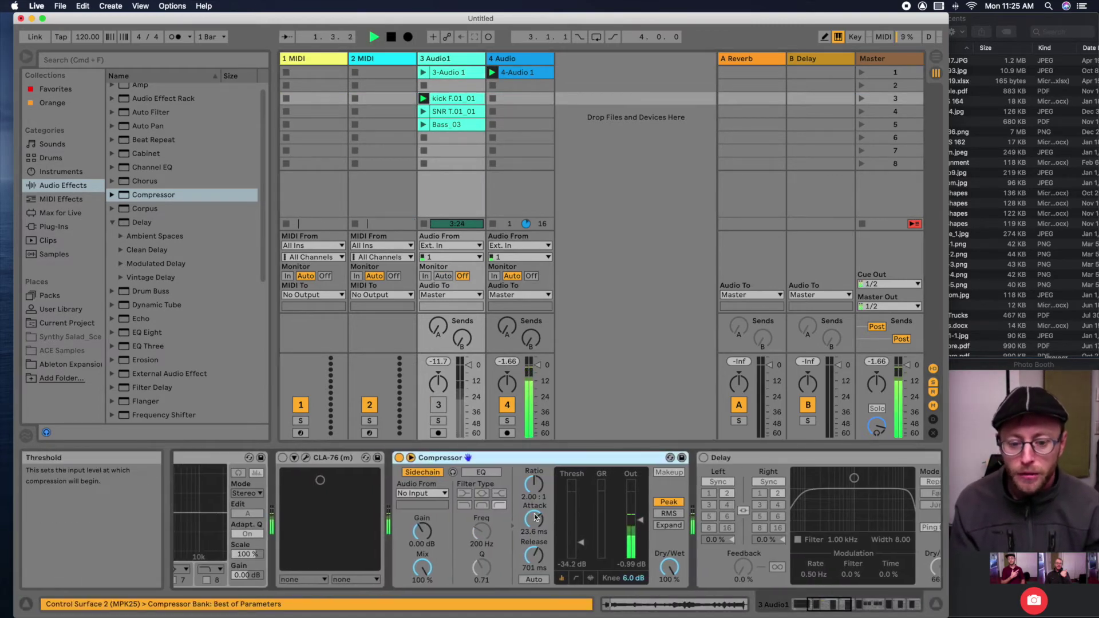
click(576, 578)
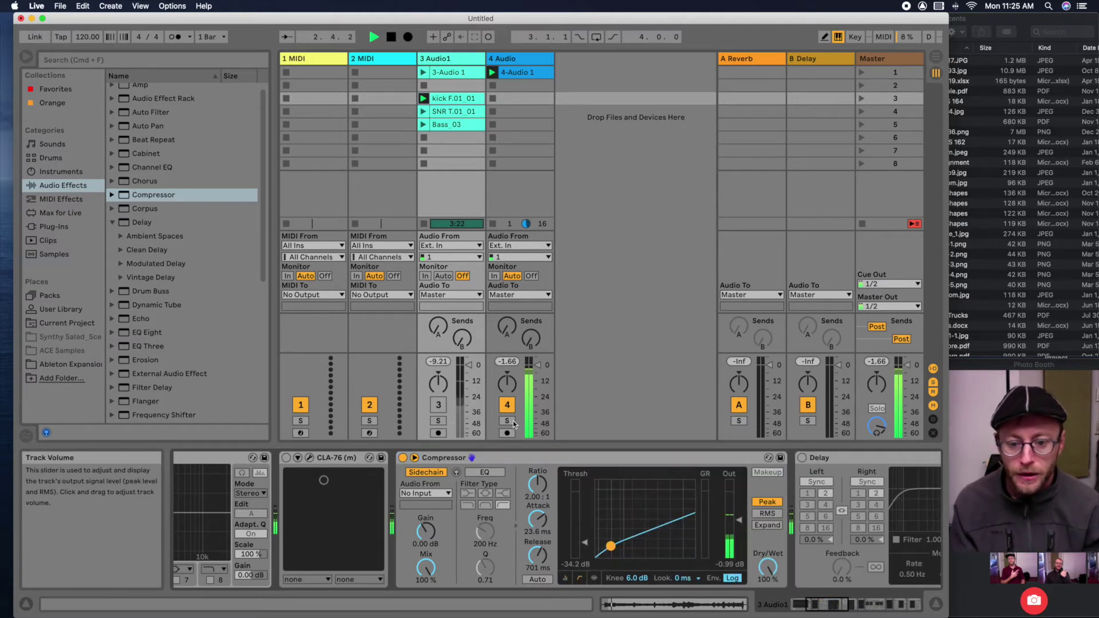
key(F4)
key(F3)
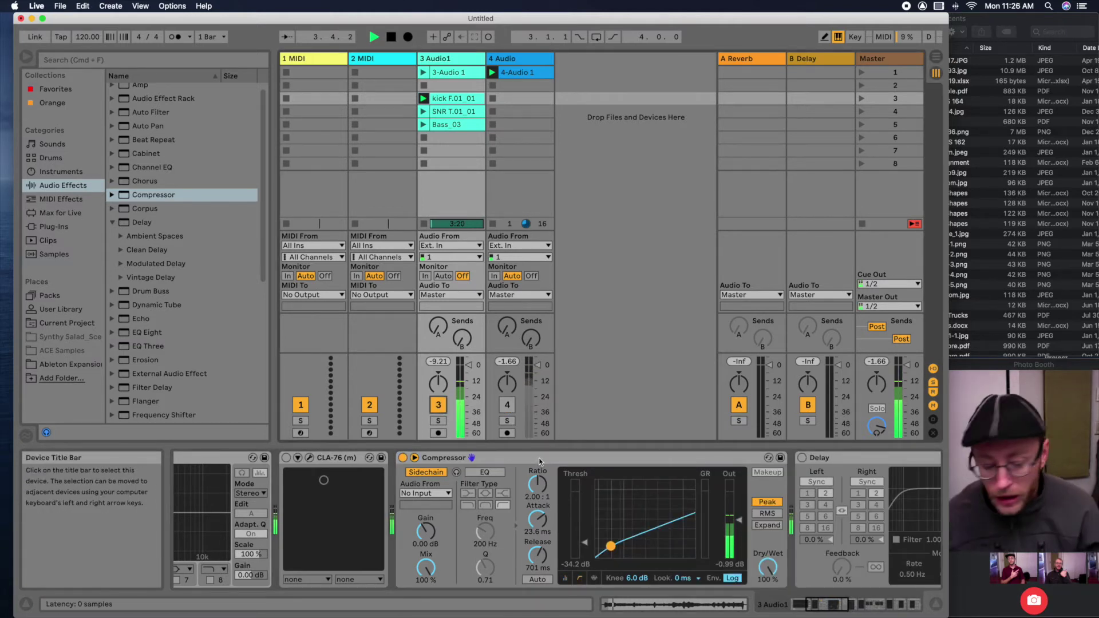
- Set the 3 Audio1 Compressor's threshold to -20.0 dB, its ratio to inf:1 and its knee to 0.0 dB
drag(611, 546, 641, 525)
drag(626, 578, 626, 592)
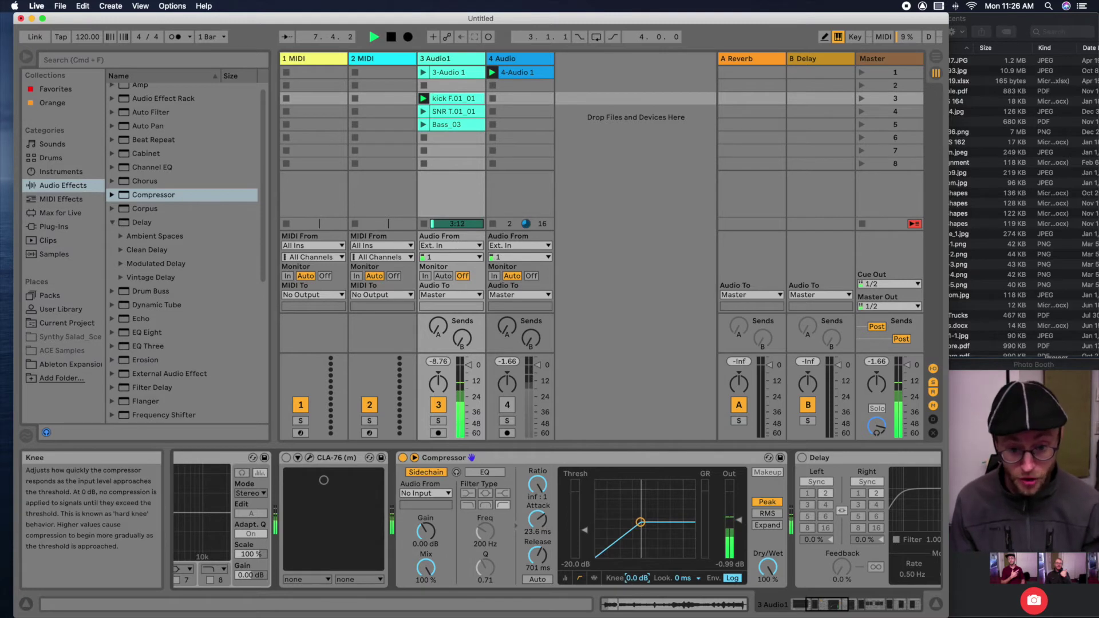
- Compare Compressor knee settings of 12 dB, 0.4 dB and 9.8 dB, stop playback, and set the knee to 7.2 dB
drag(633, 578, 633, 555)
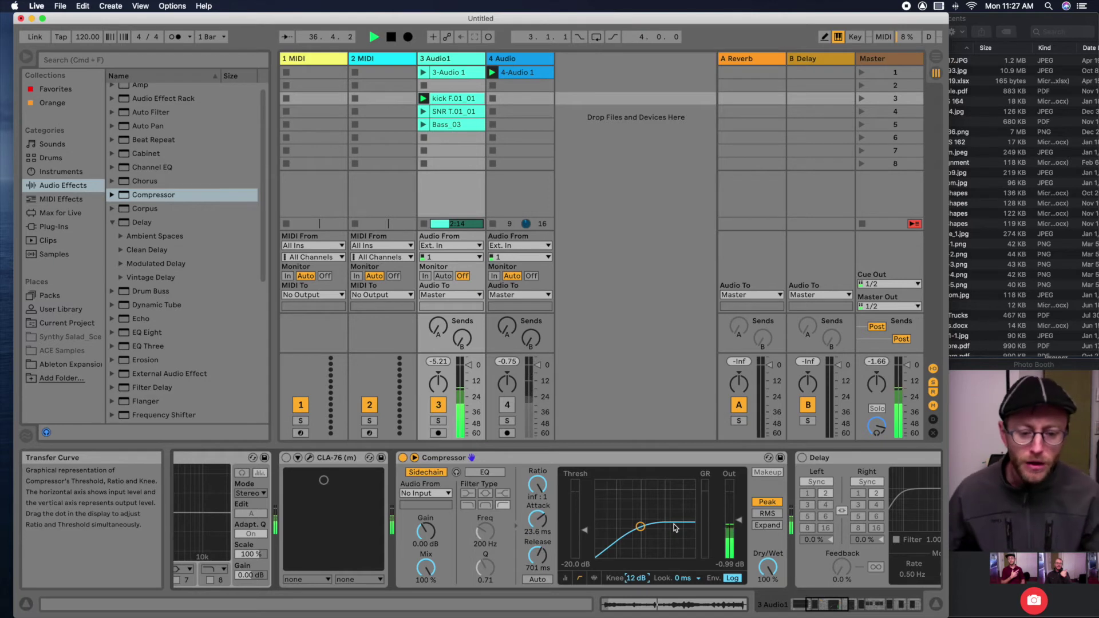
drag(635, 578, 635, 595)
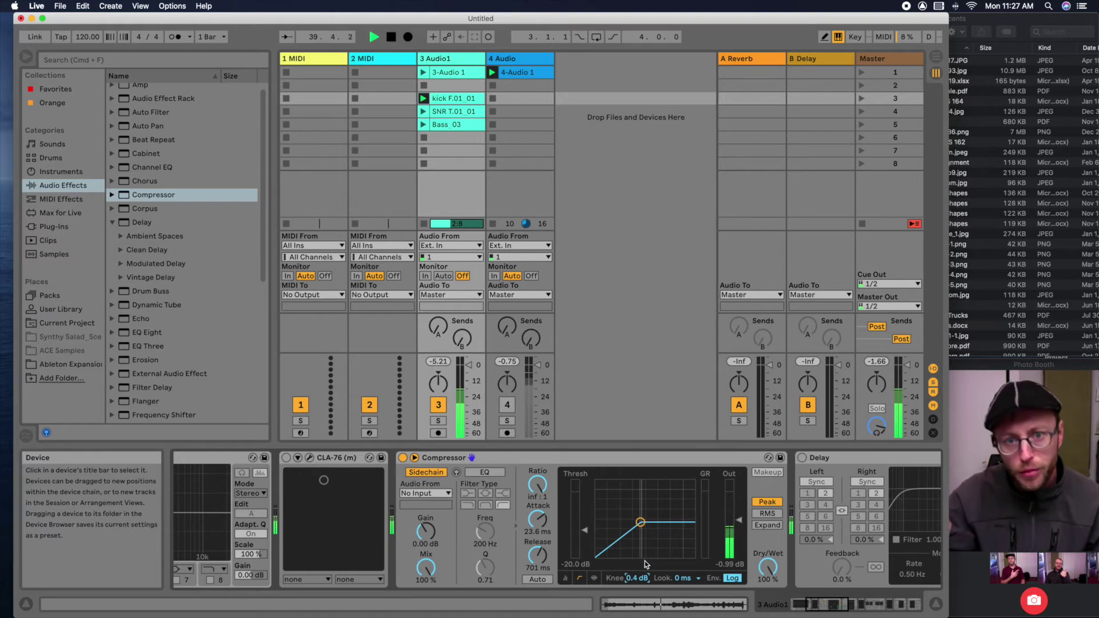
mouse_move(636, 578)
mouse_down()
mouse_move(637, 567)
mouse_move(651, 571)
mouse_up()
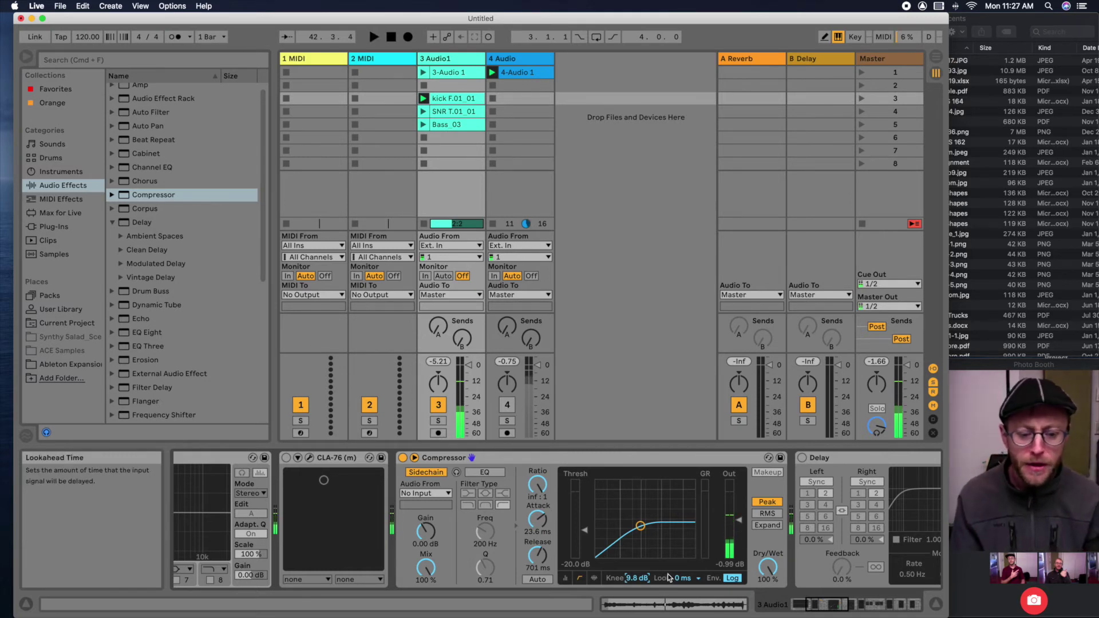
mouse_move(538, 480)
mouse_down()
mouse_move(539, 521)
mouse_move(538, 492)
mouse_up()
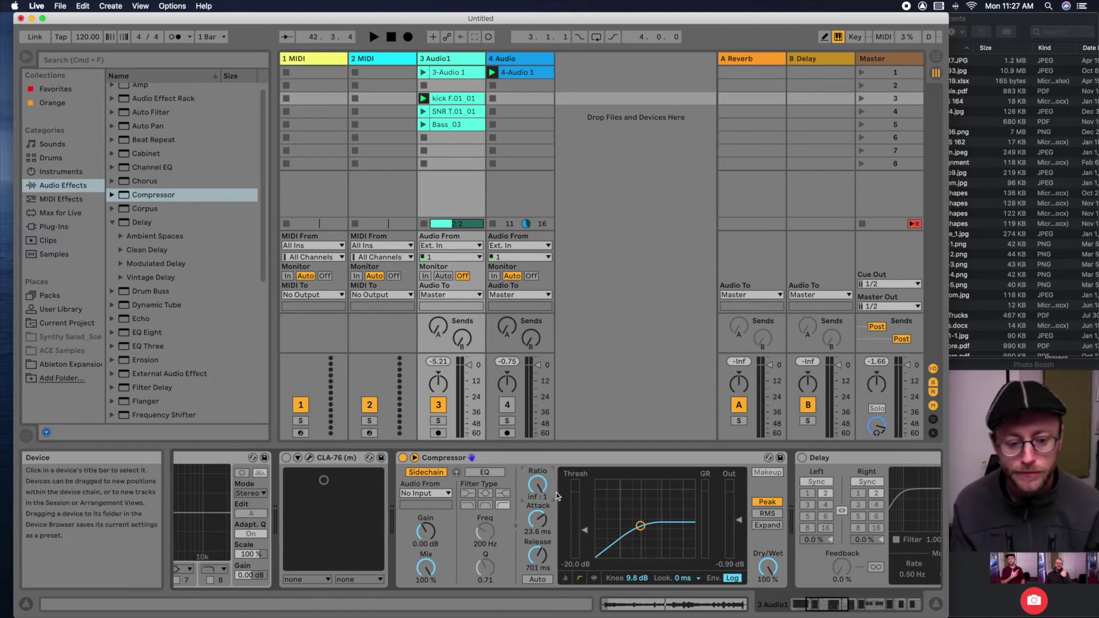
mouse_move(635, 578)
mouse_down()
mouse_move(635, 598)
mouse_move(636, 584)
mouse_up()
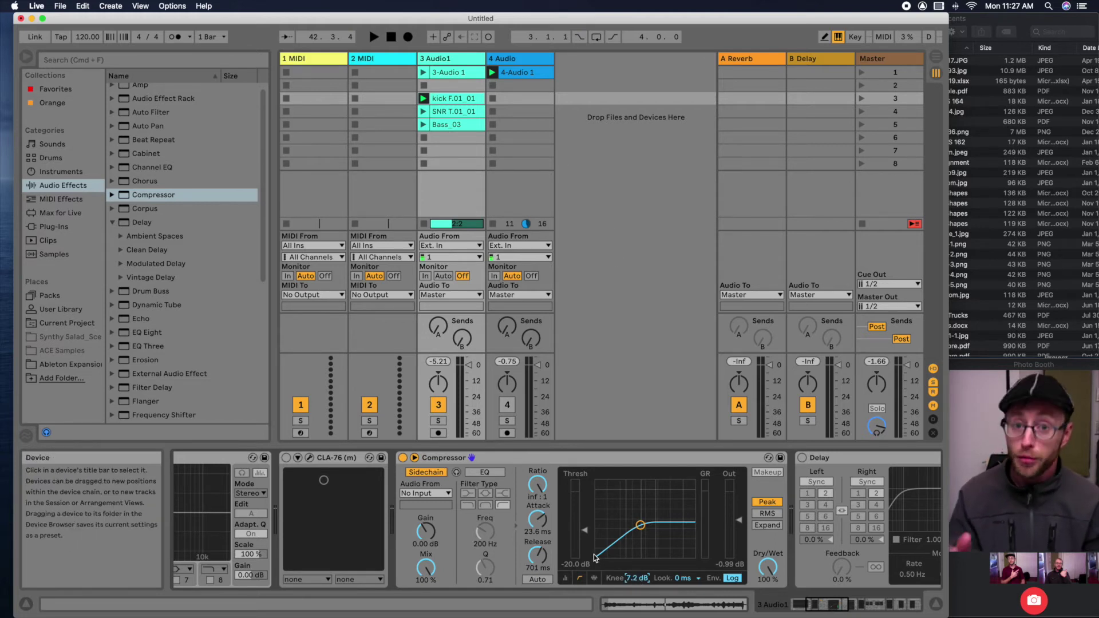
- Turn on the Reverb device in the 3 Audio1 track's effect chain
scroll(596, 557, right, 10)
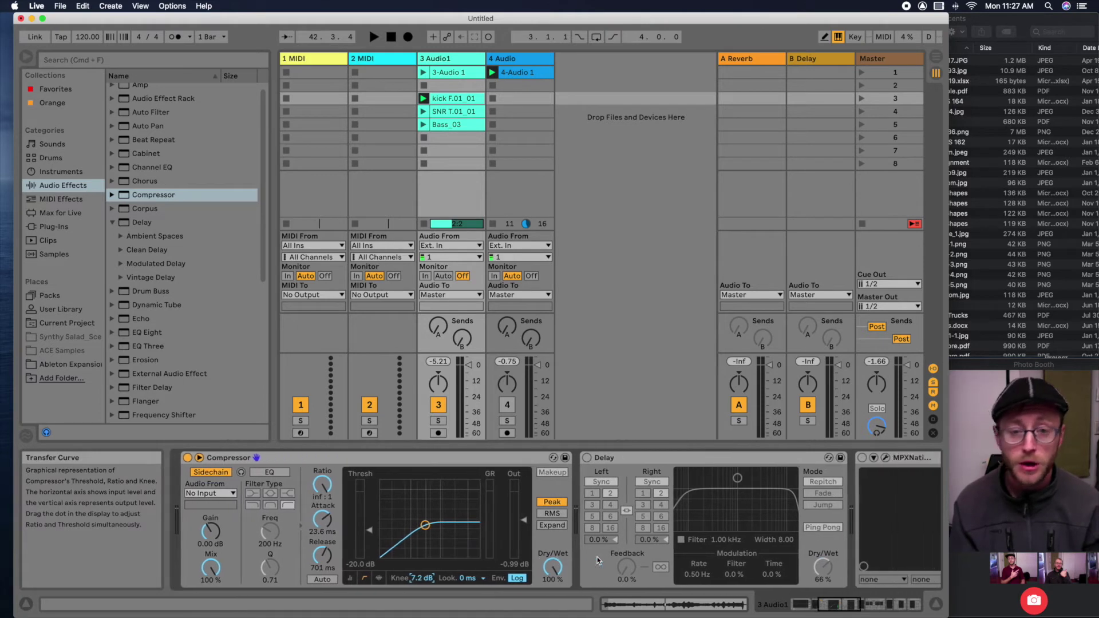
scroll(596, 558, right, 1)
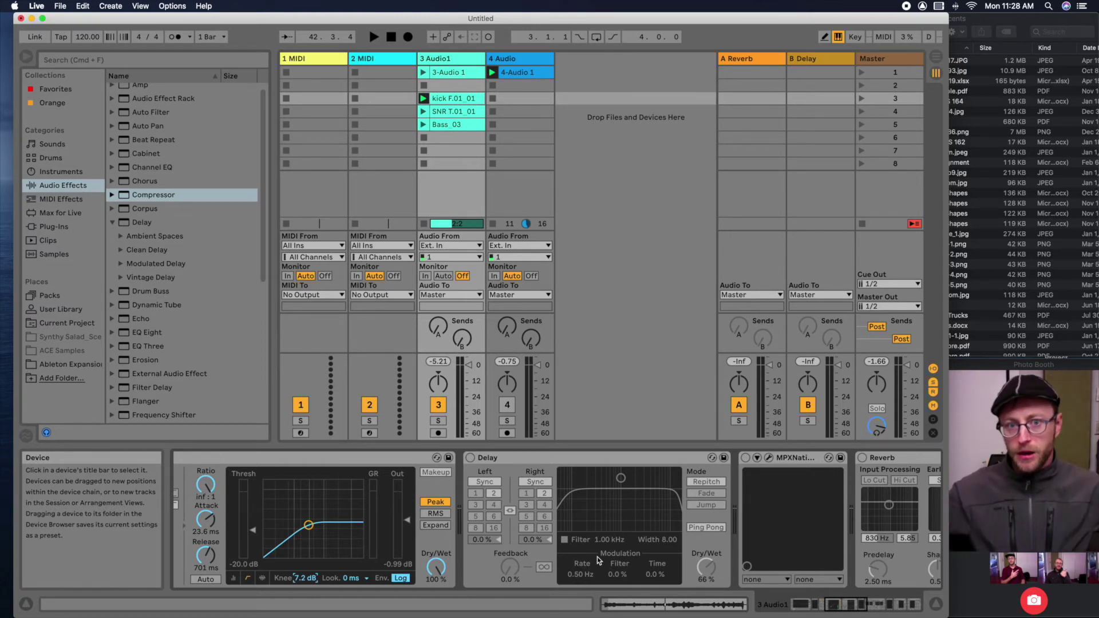
scroll(636, 561, right, 3)
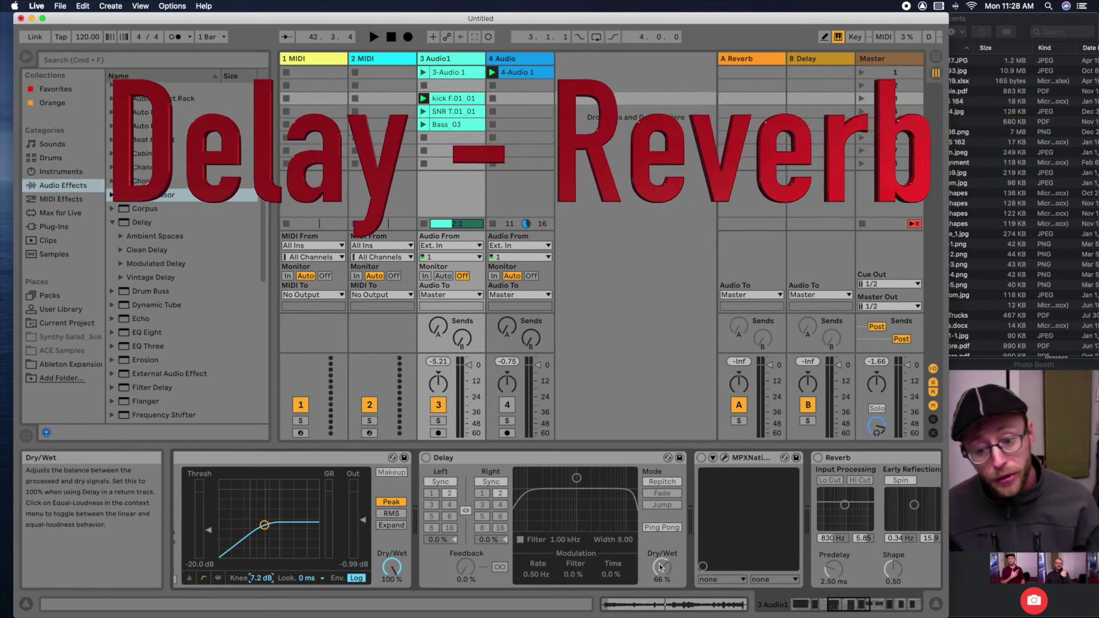
scroll(638, 555, right, 10)
scroll(654, 571, right, 3)
click(598, 459)
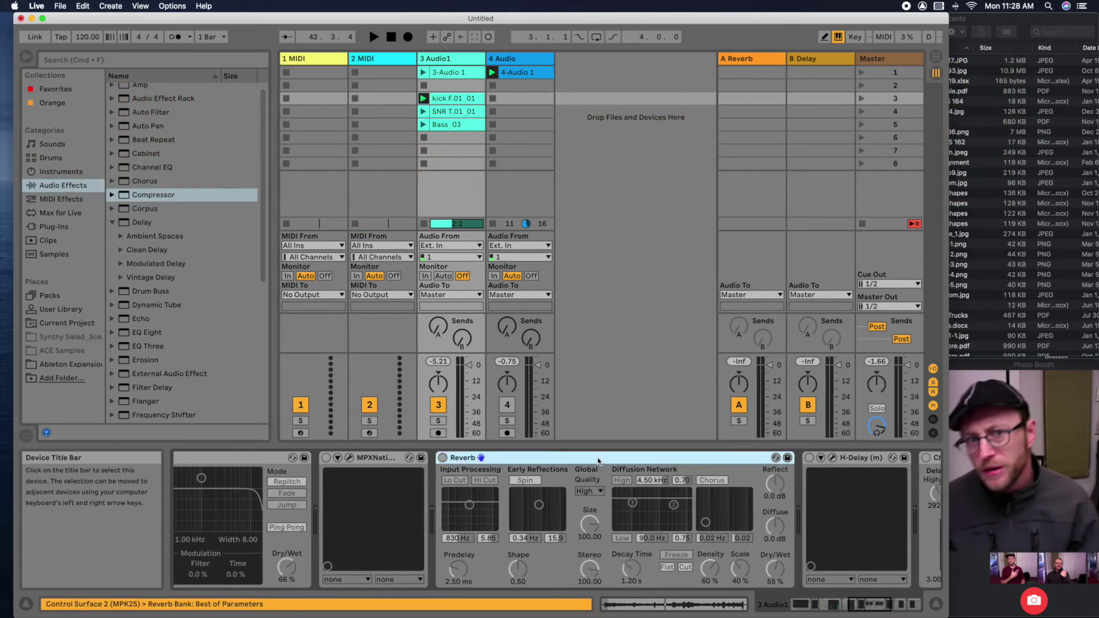
click(444, 458)
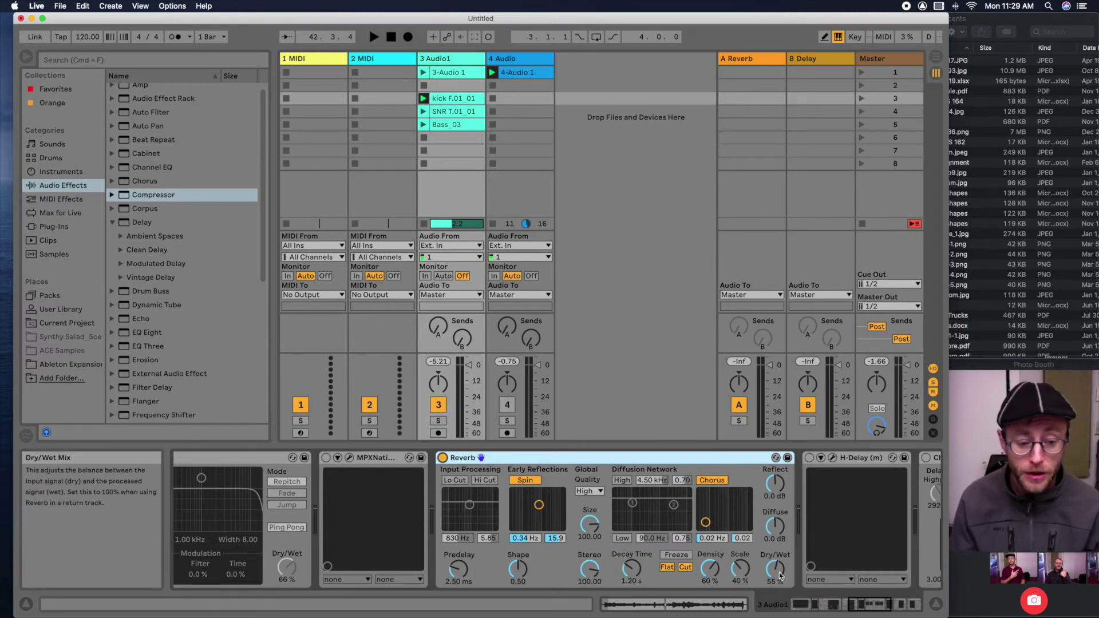
- Play the 3-Audio 1 clip through the enabled Reverb, and stop playback
scroll(636, 489, left, 10)
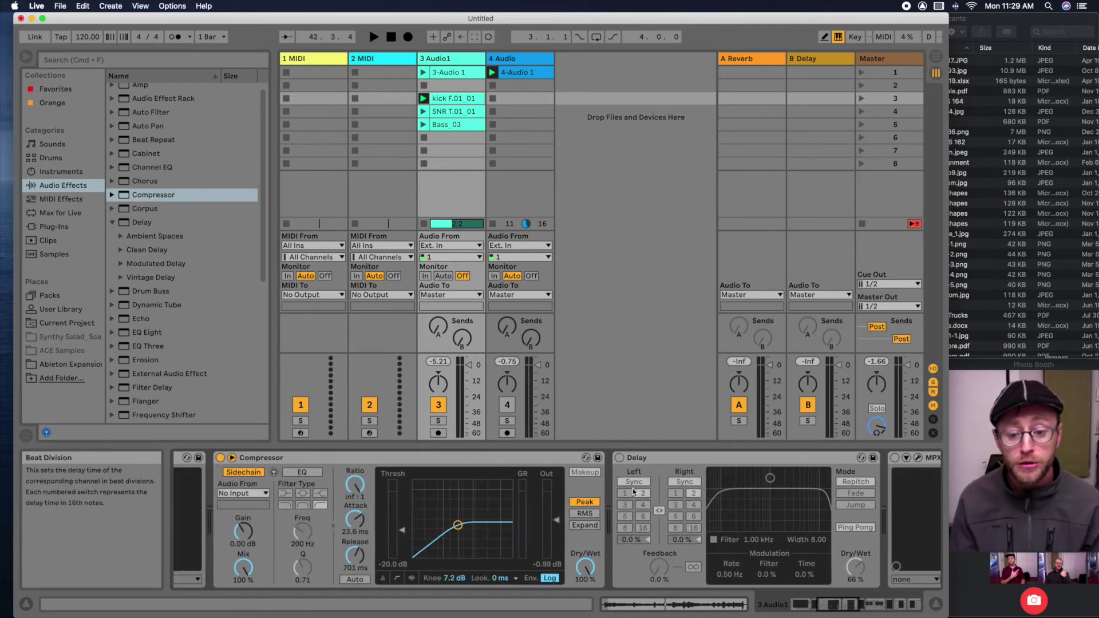
scroll(633, 492, right, 10)
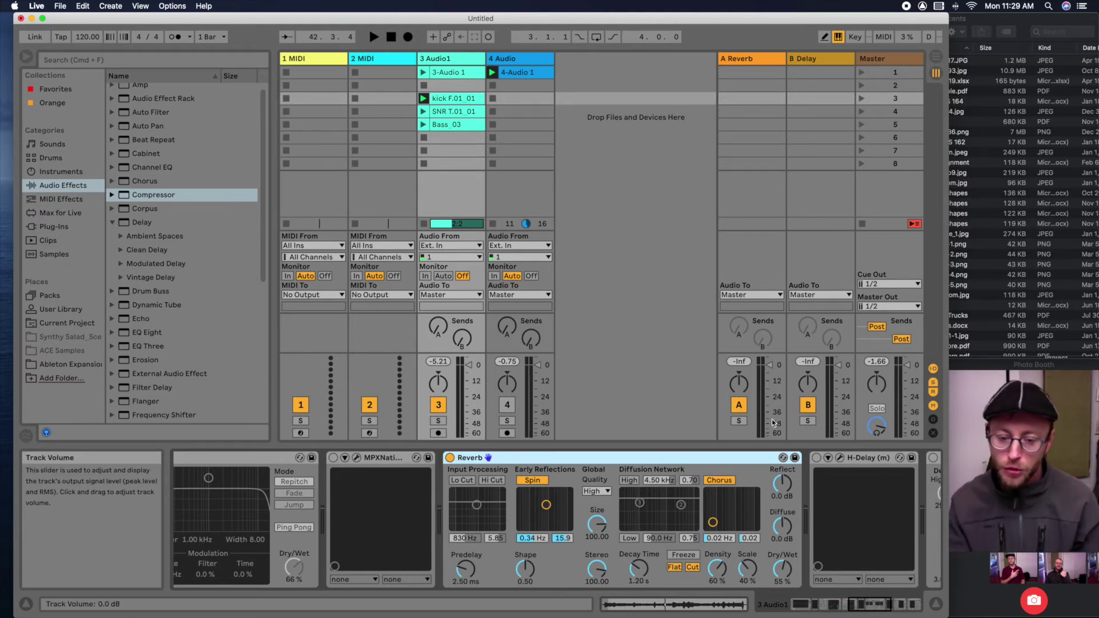
drag(438, 384, 438, 369)
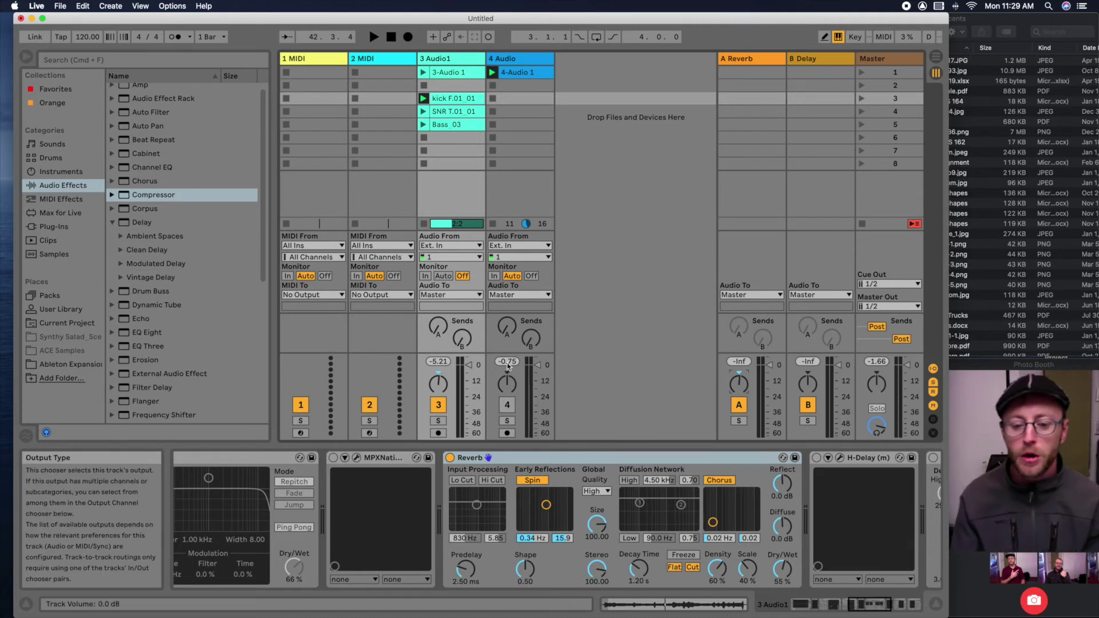
key(space)
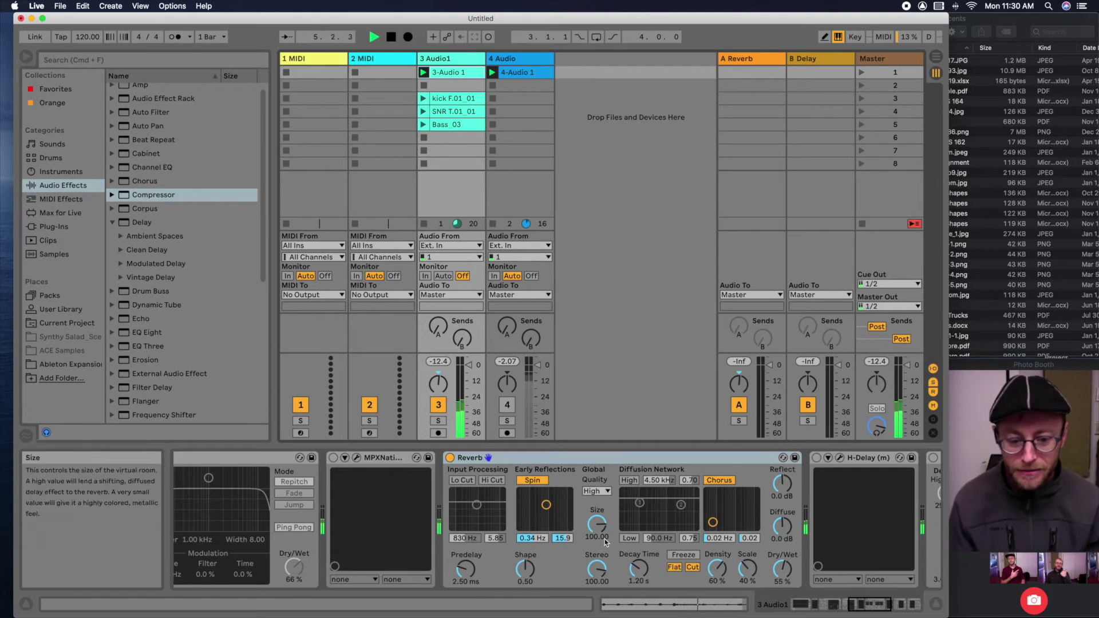
key(space)
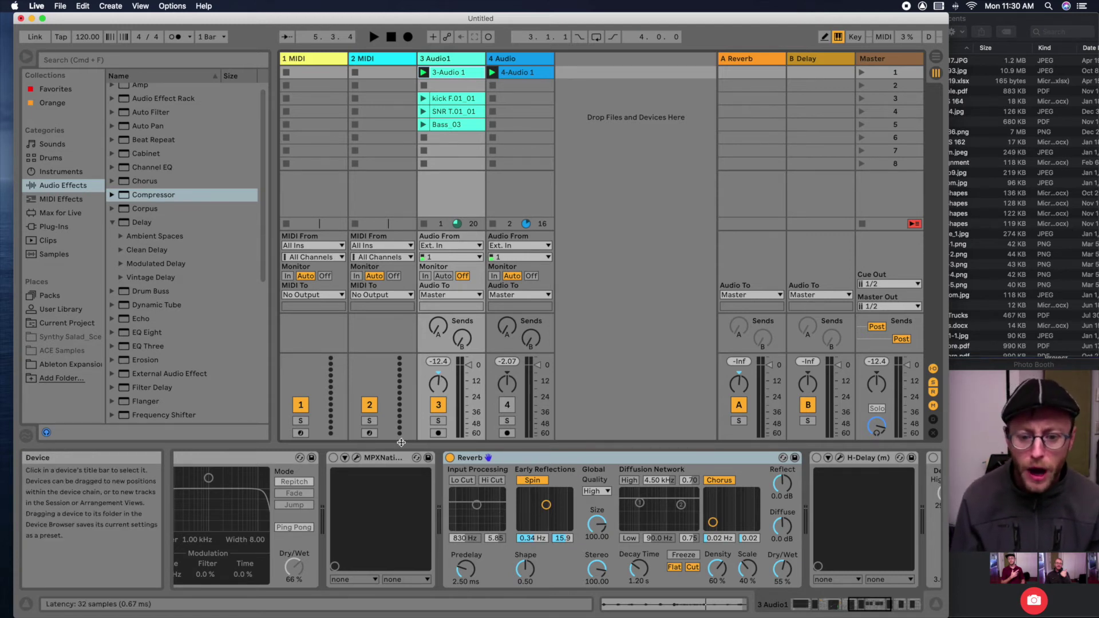
- Open the MPXNativeReverb plug-in window, review its Large Spaces presets, and close it without changing the preset
click(137, 196)
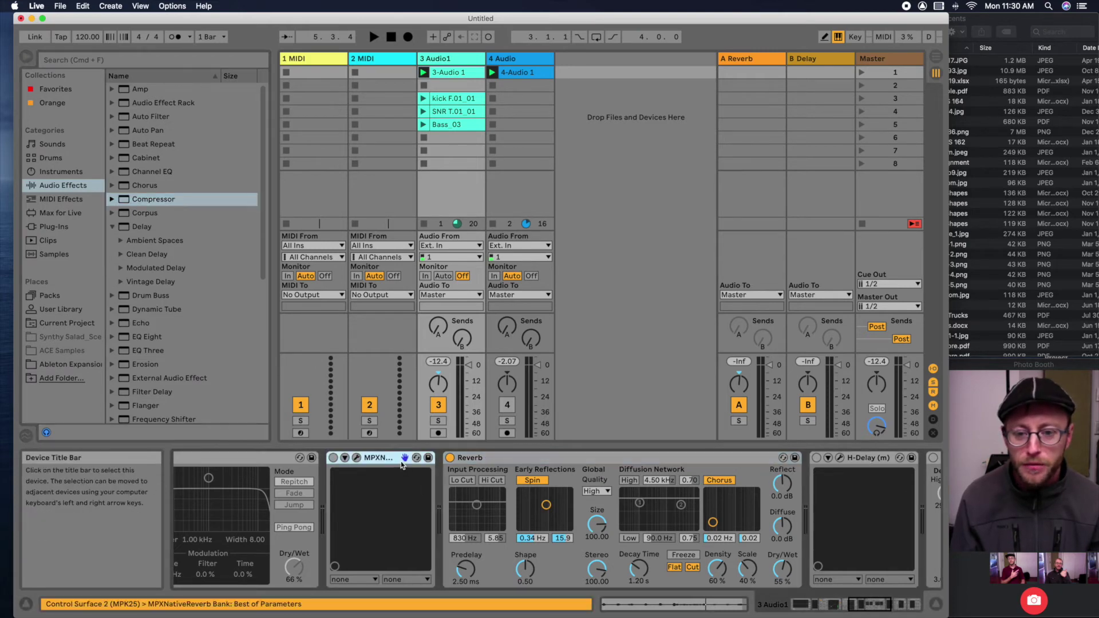
click(357, 458)
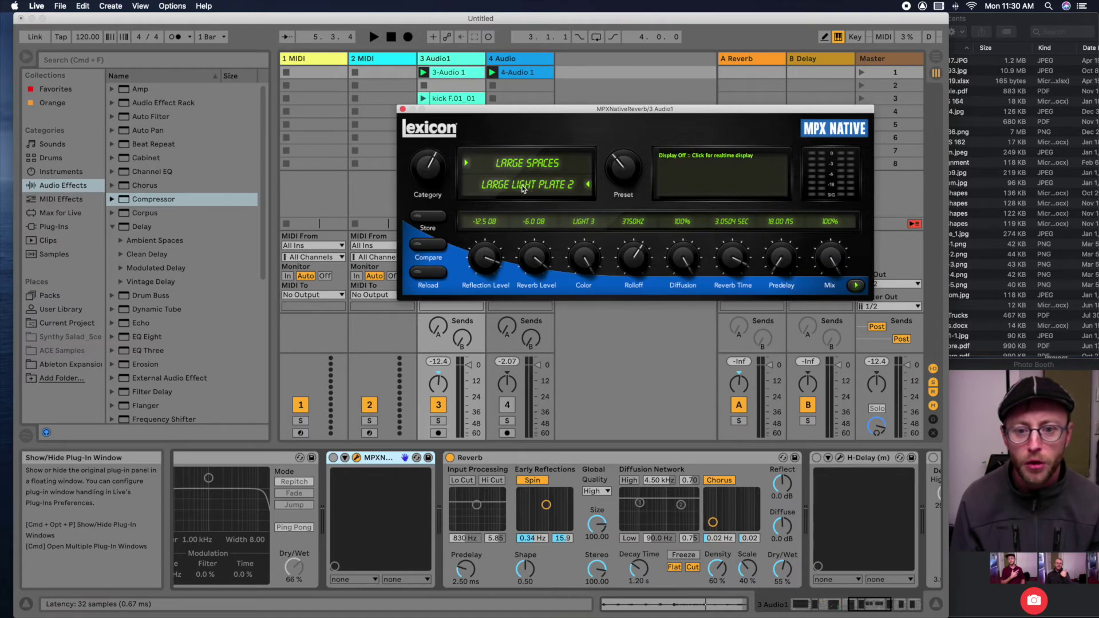
click(587, 186)
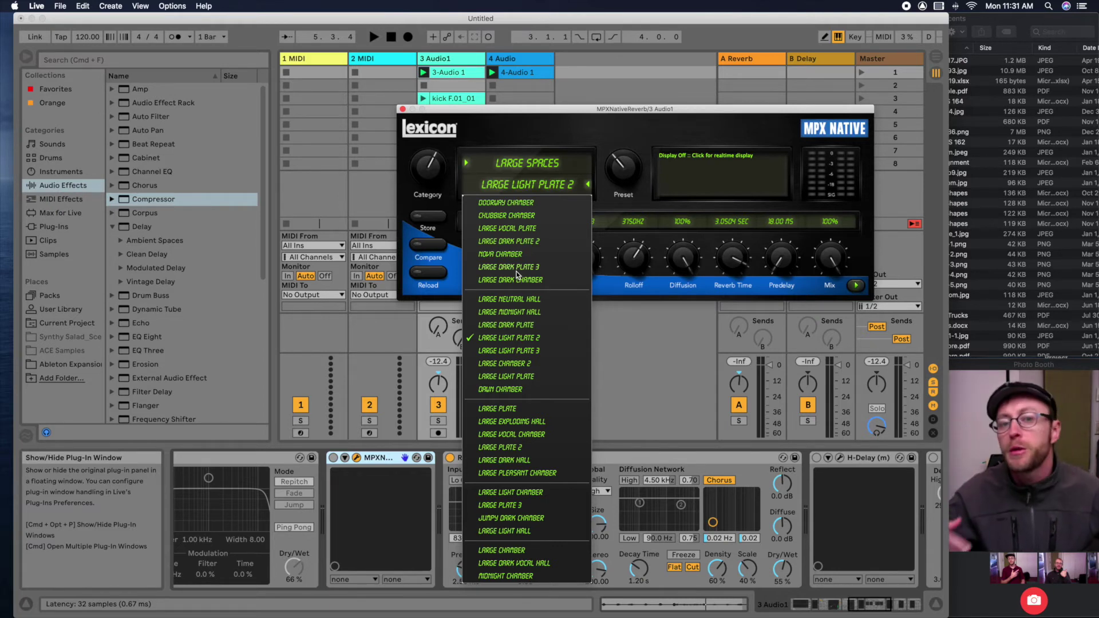
click(487, 111)
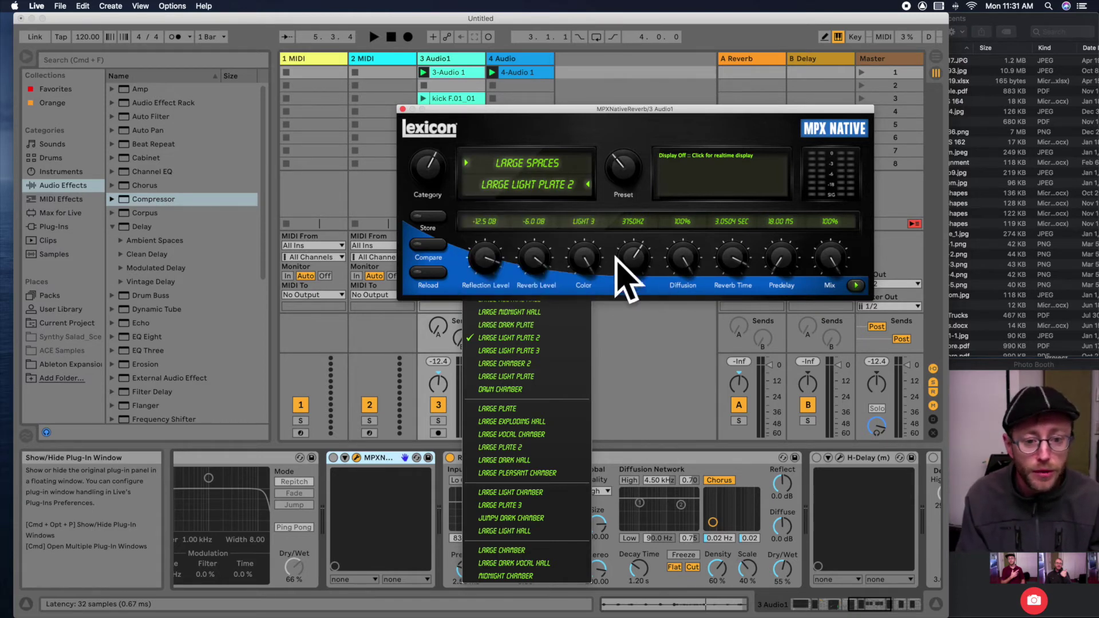
click(403, 109)
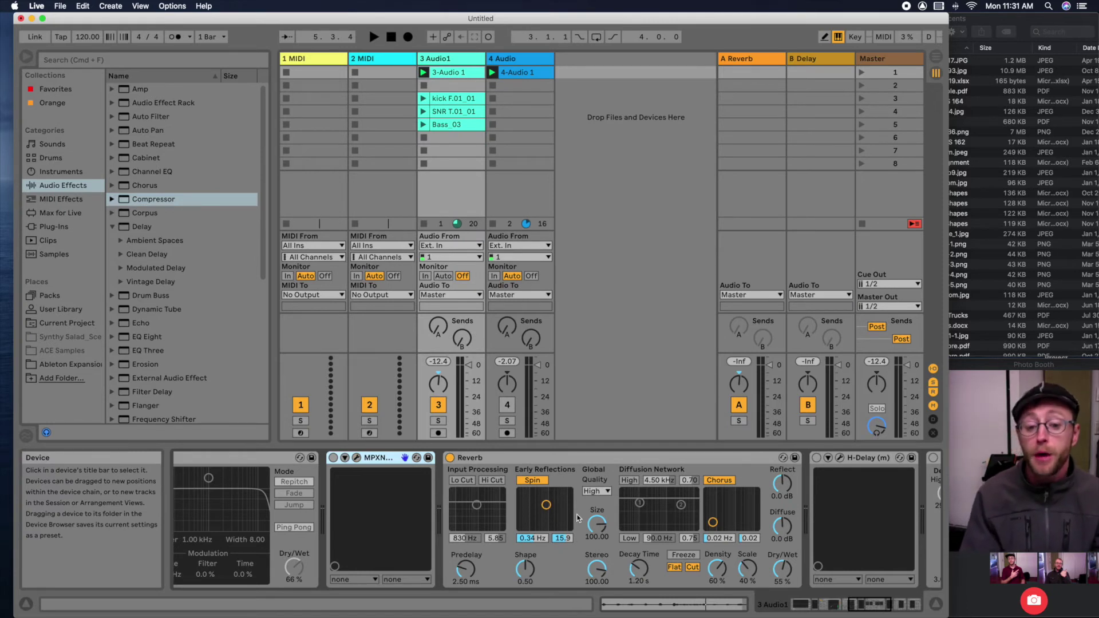
- Try a Reverb size of 38.14 on 3 Audio1, and set the size to 95.62
mouse_move(596, 523)
mouse_down()
mouse_move(595, 535)
mouse_move(596, 525)
mouse_up()
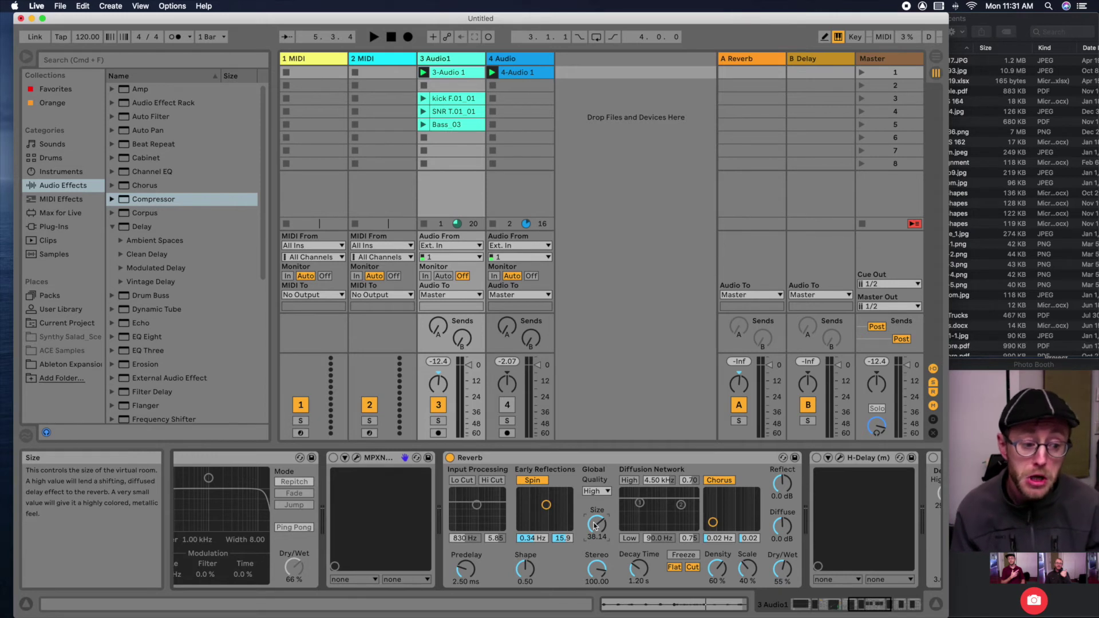
drag(595, 526, 596, 514)
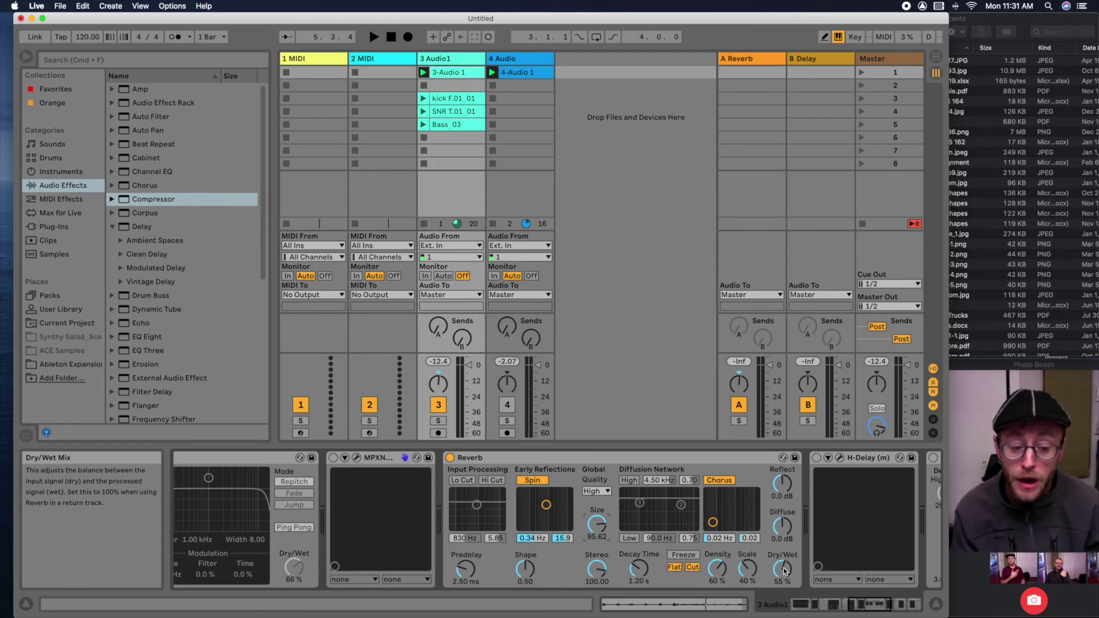
- Examine the Dry/Wet setting of the Reverb on the A Reverb return track
click(755, 58)
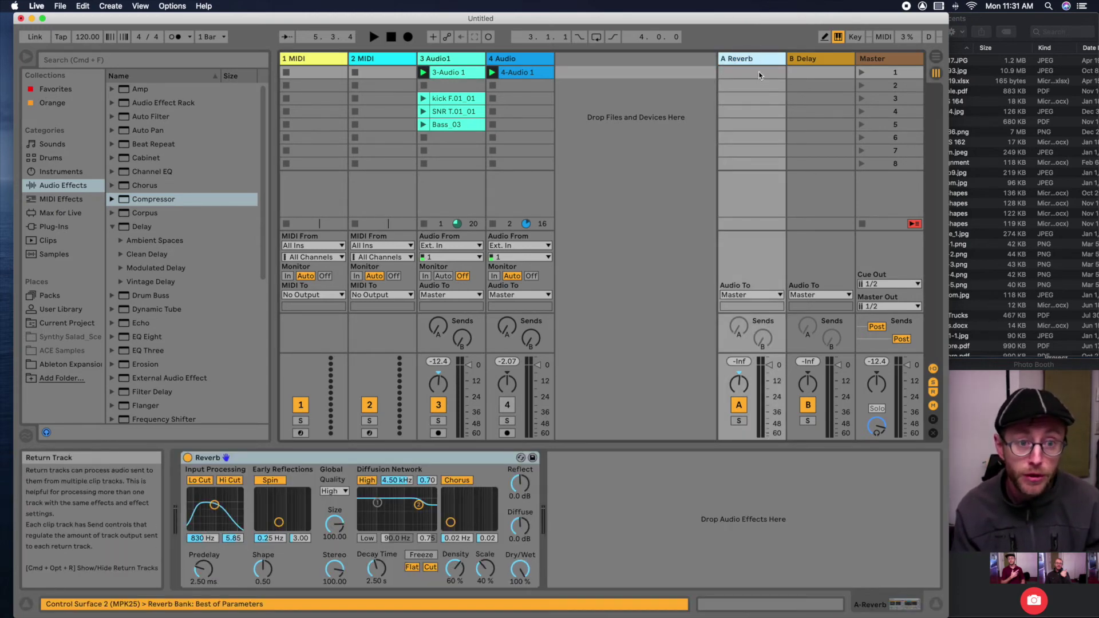
click(521, 569)
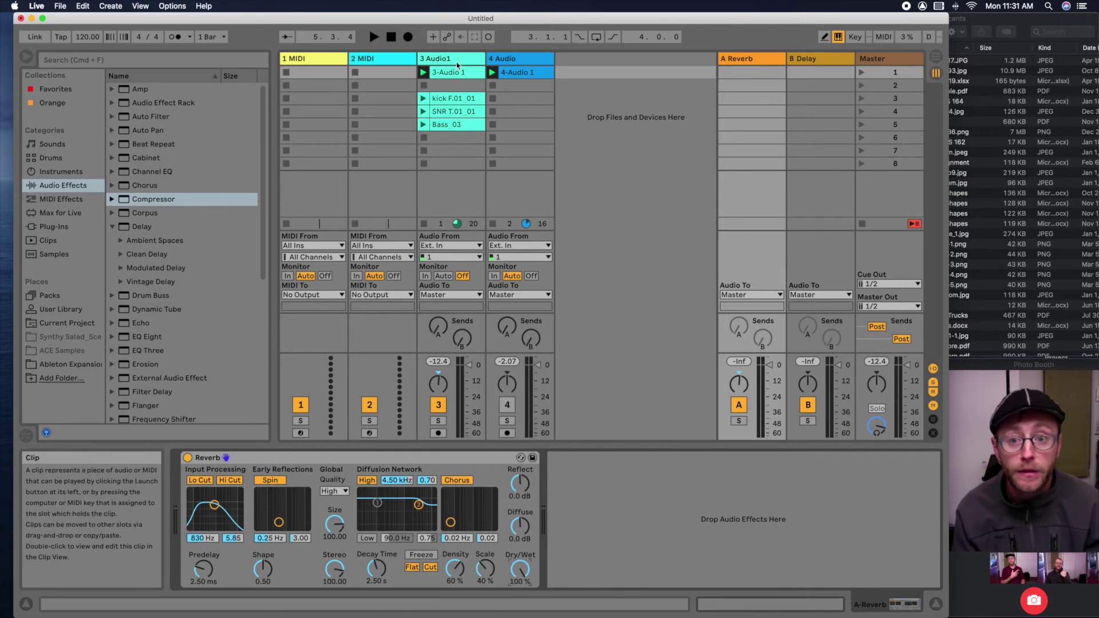
- Lower the 3 Audio1 Reverb's Dry/Wet to 17 %, play the clip to hear it, and stop playback
click(457, 62)
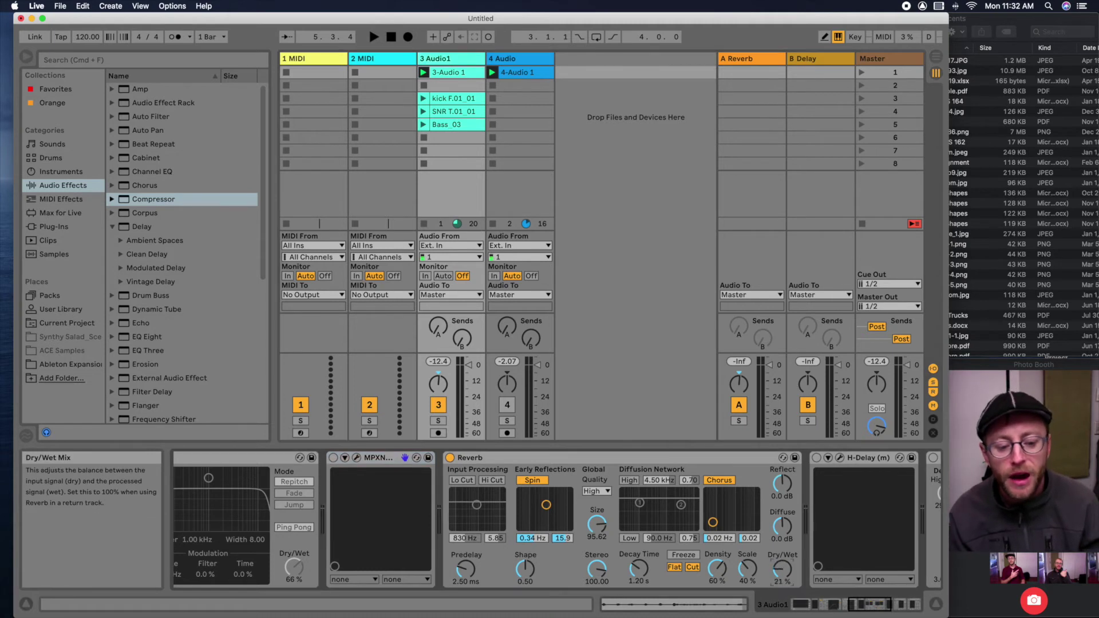
drag(778, 568, 782, 577)
key(space)
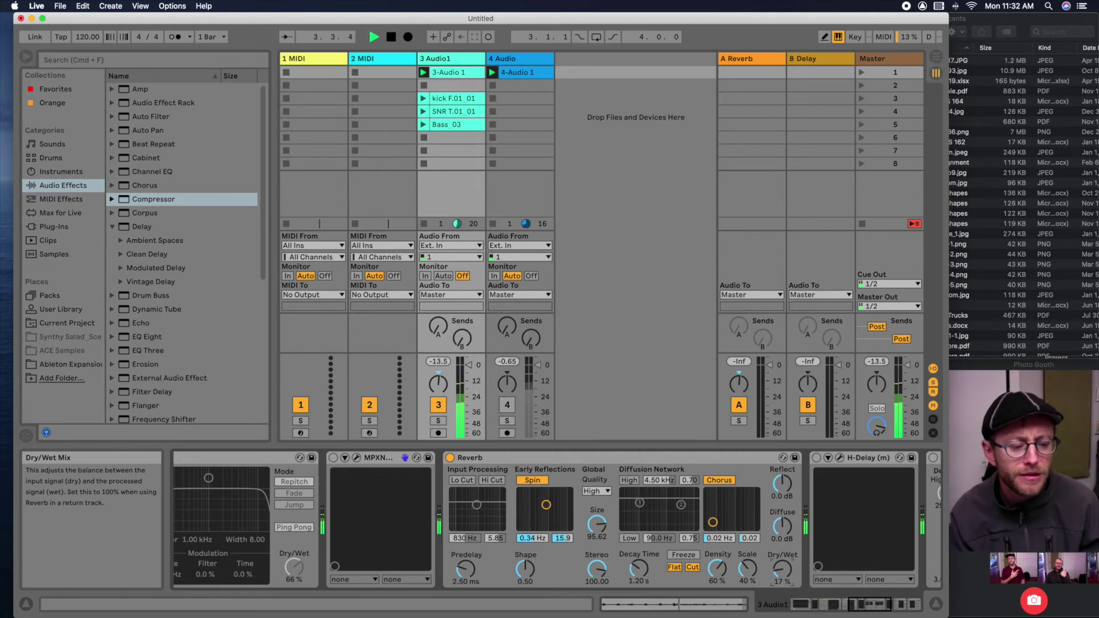
key(space)
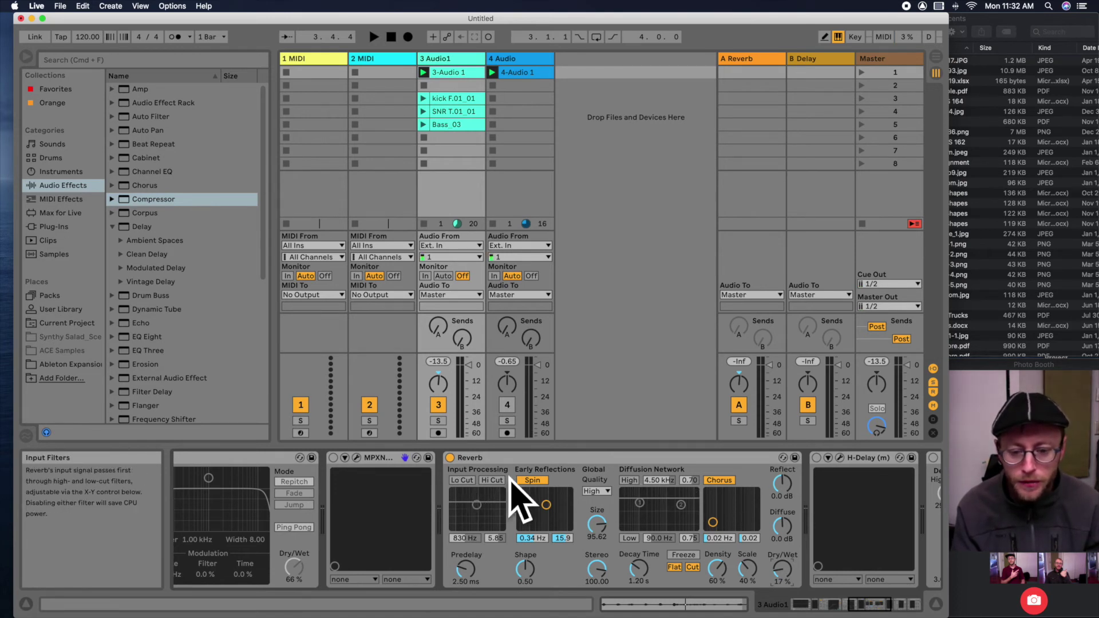
- Switch the Reverb's Lo Cut and Hi Cut input filters on and back off
click(465, 480)
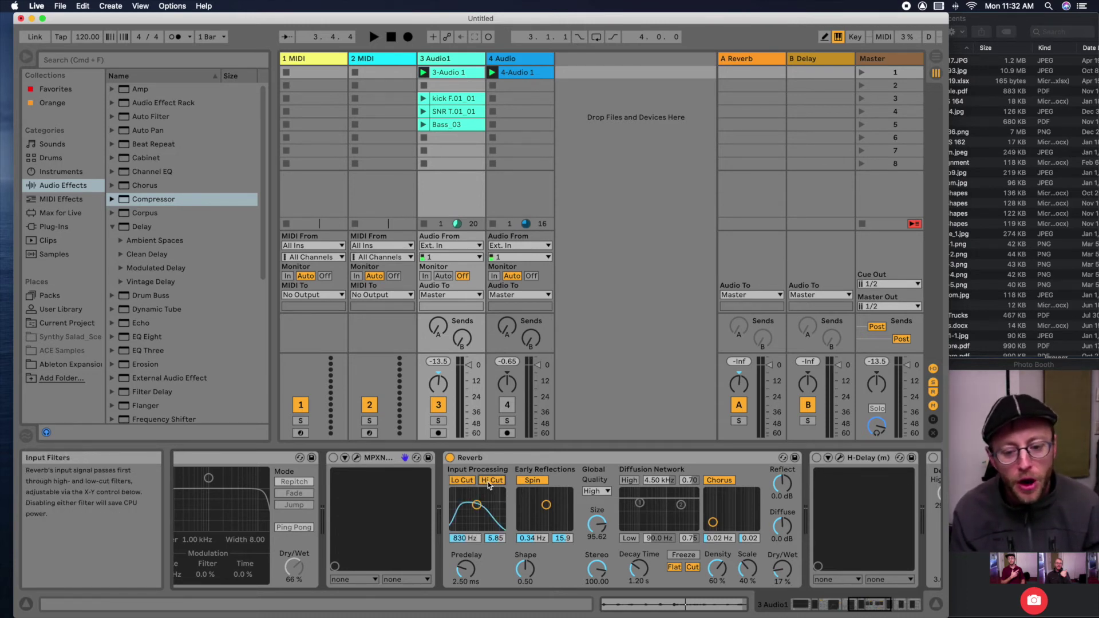
click(459, 484)
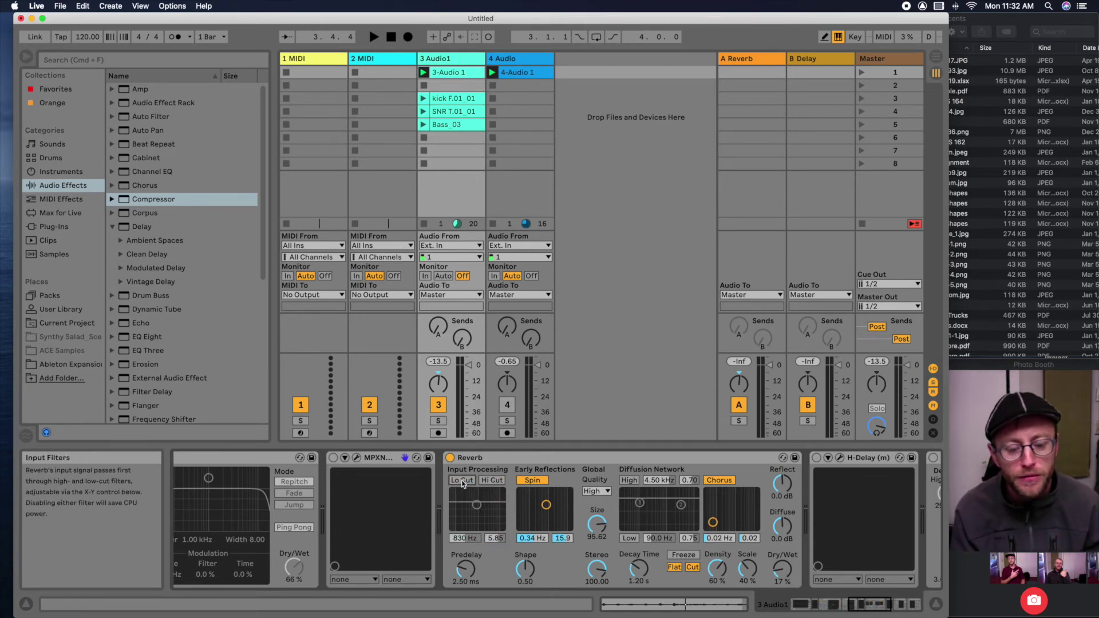
- Try the Reverb's Lo Cut filter at 3.95 kHz while the clip plays, stop playback, and switch Lo Cut off
key(space)
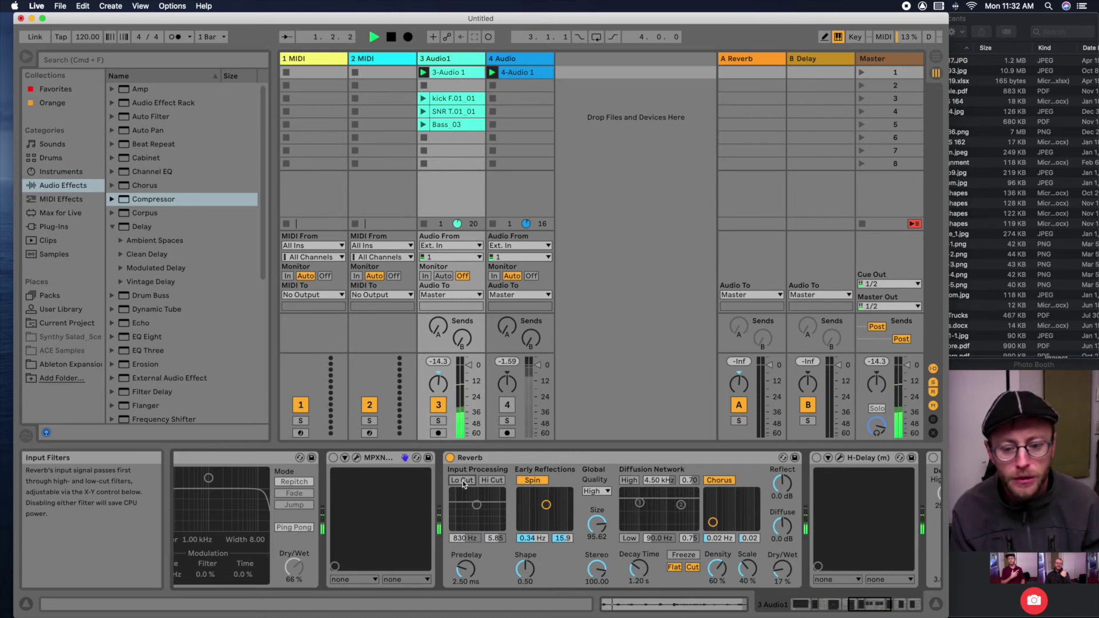
click(463, 482)
drag(476, 505, 490, 509)
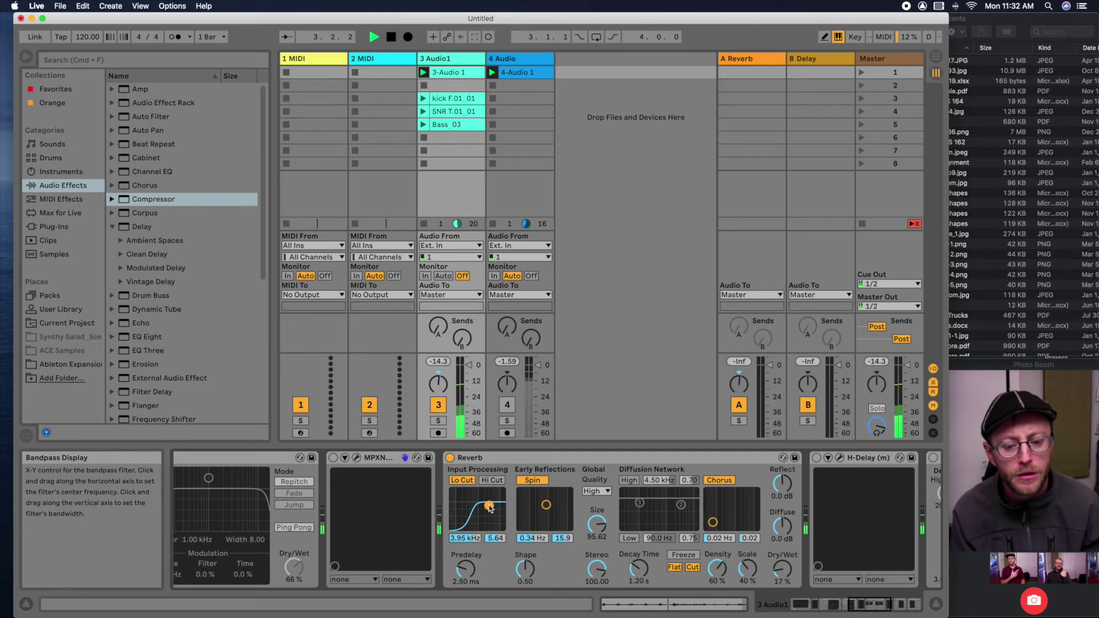
key(space)
click(462, 480)
- Audition the Reverb's Hi Cut filter at 1.77 kHz and 3.95 kHz, and switch Hi Cut off
click(490, 483)
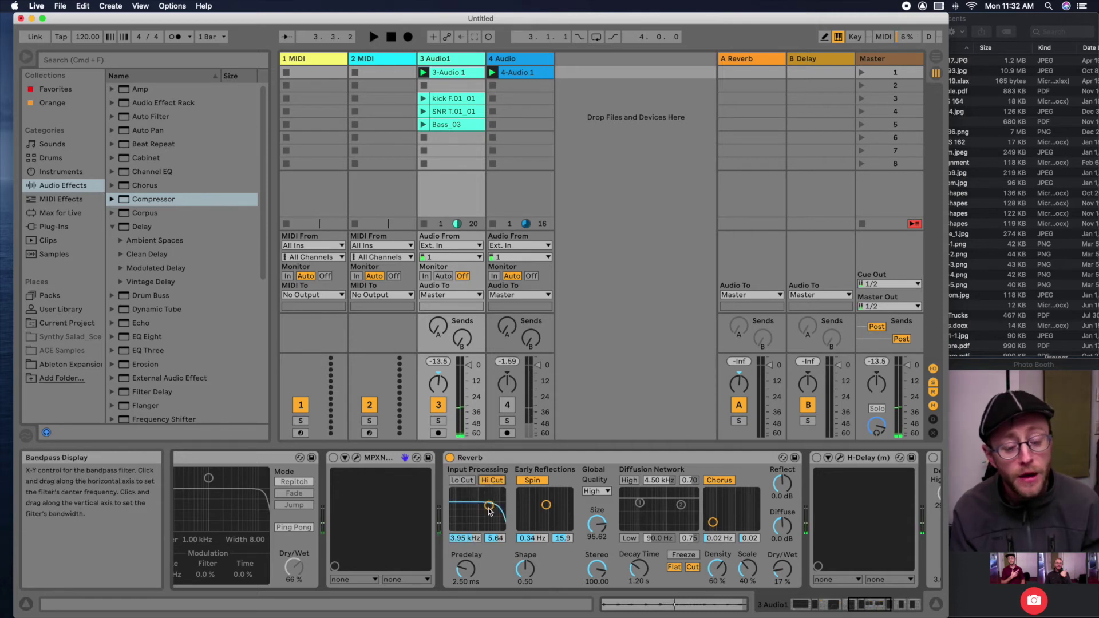
drag(489, 505, 483, 505)
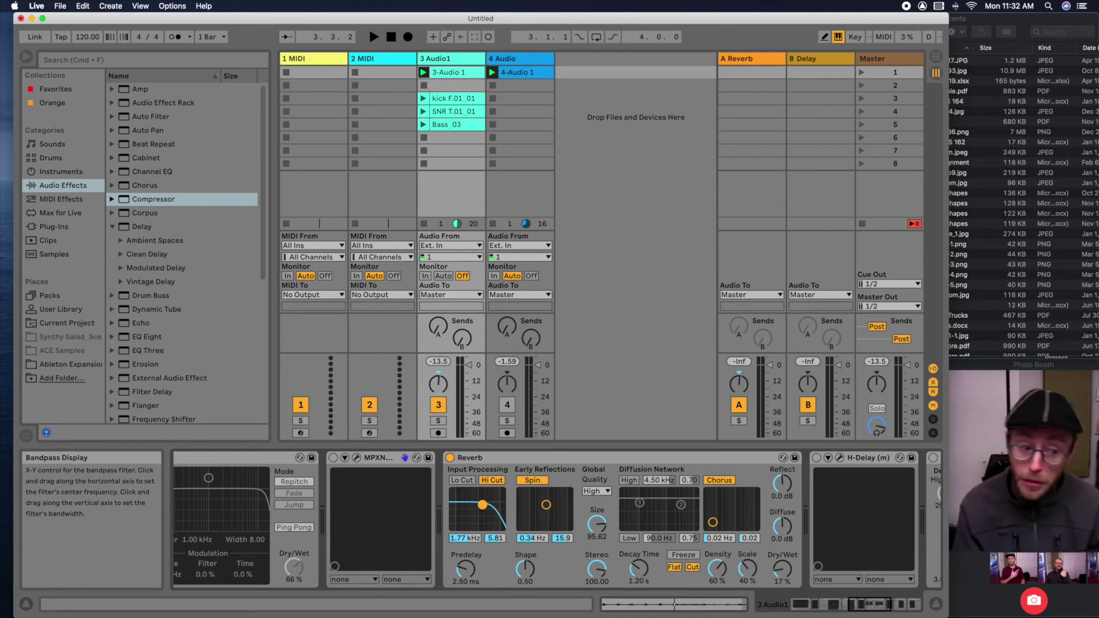
mouse_move(482, 505)
mouse_down()
mouse_move(465, 505)
mouse_move(489, 504)
mouse_up()
key(space)
click(485, 480)
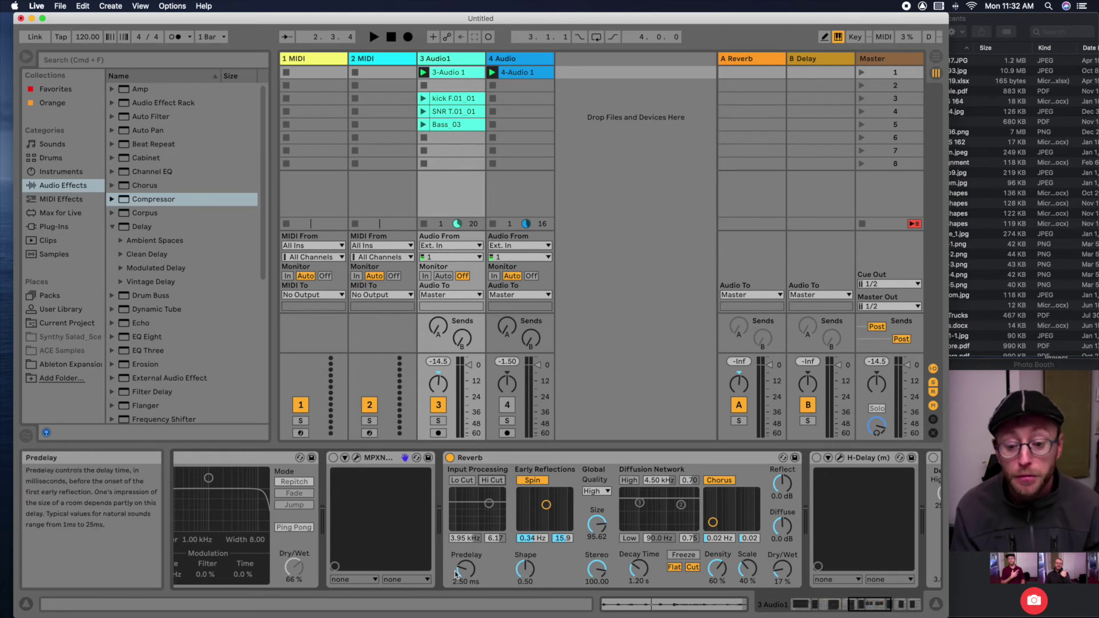
- Try Reverb Predelay values of 6.83 ms, 250 ms and 0.82 ms with the clip playing, and stop playback
drag(466, 568, 466, 564)
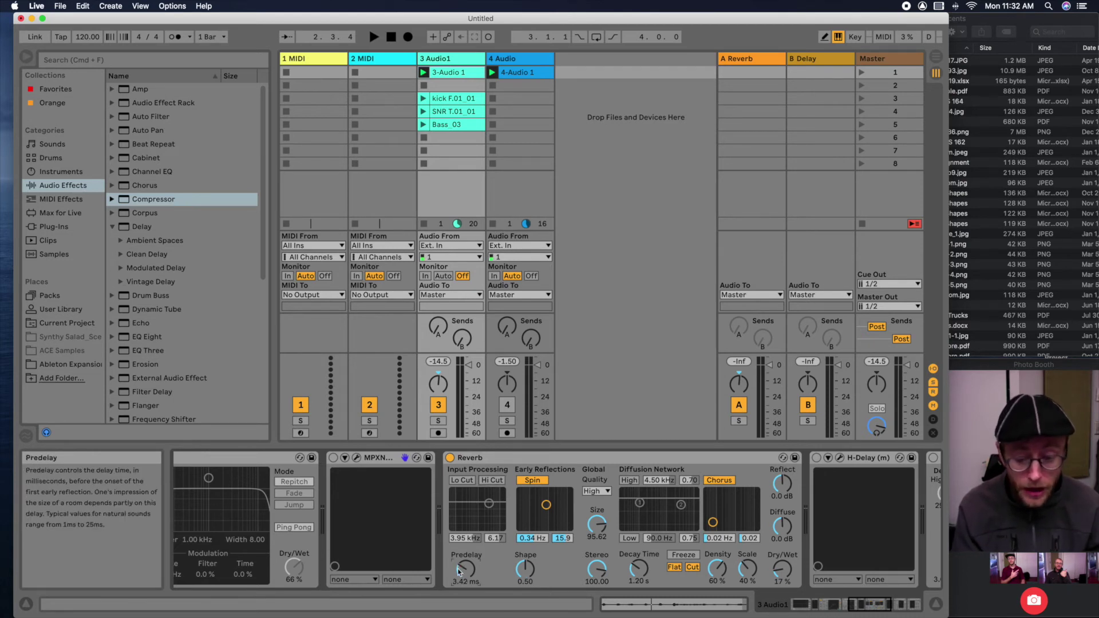
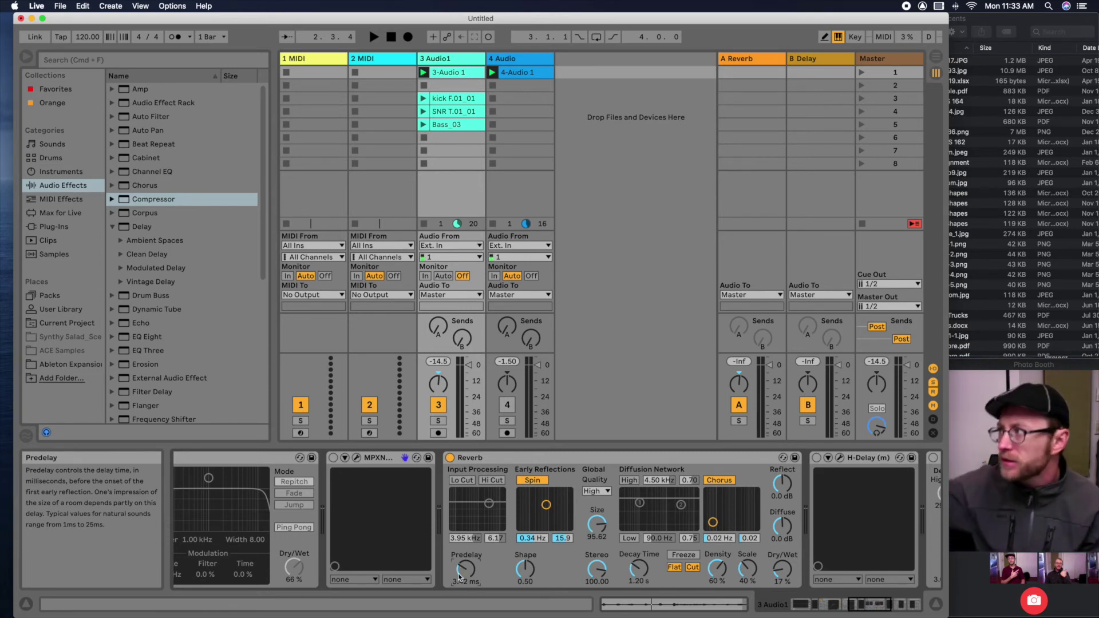
drag(458, 576, 461, 565)
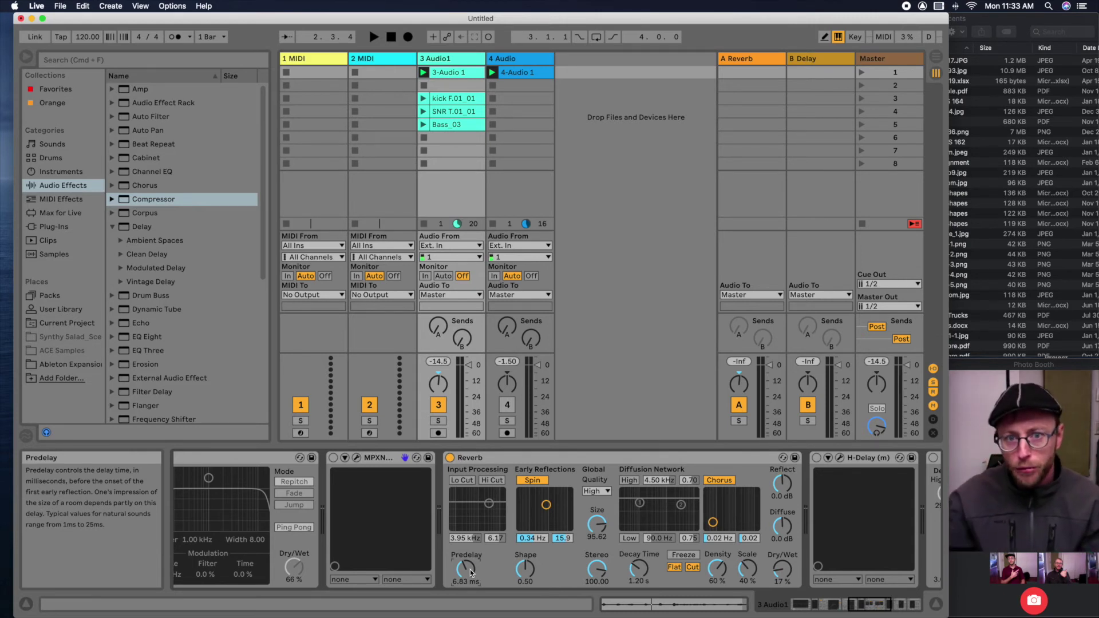
key(space)
drag(472, 572, 471, 503)
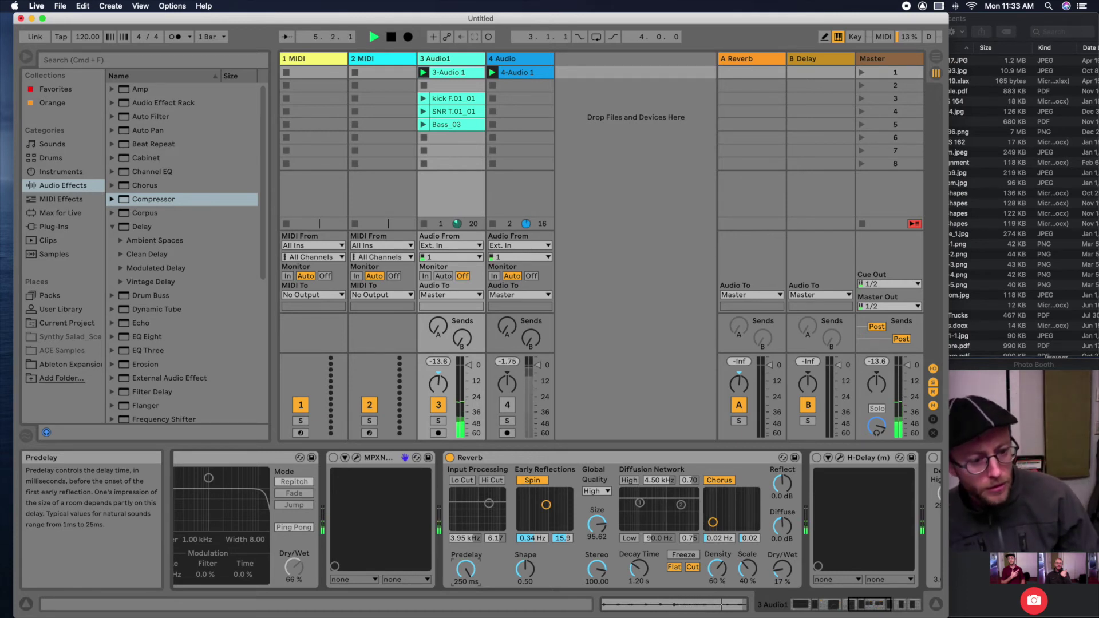
drag(466, 569, 465, 601)
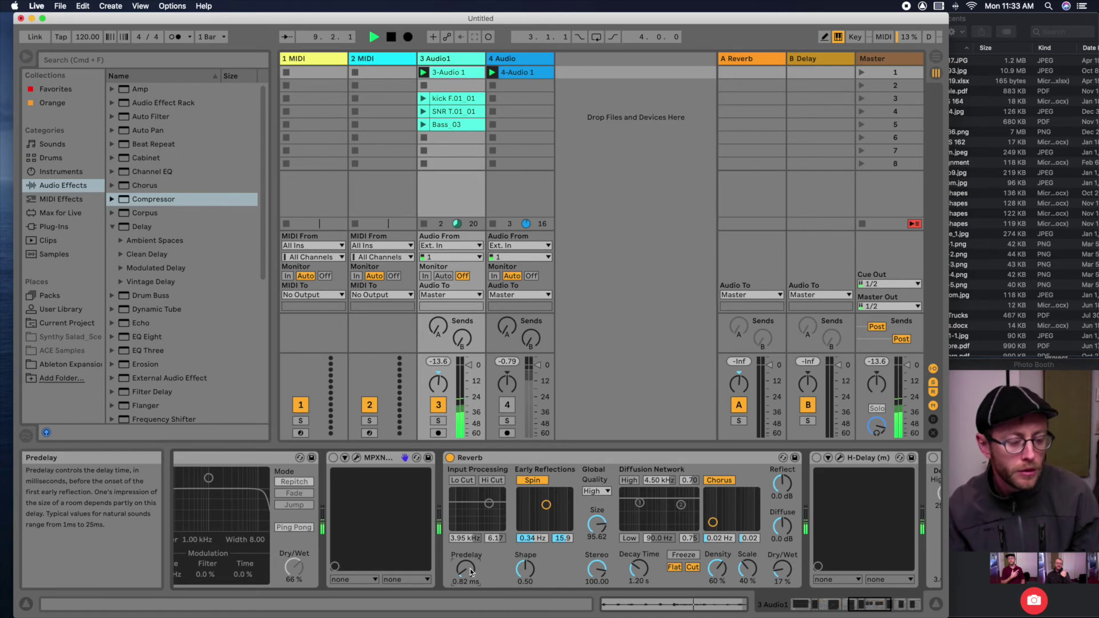
key(space)
- Set the Reverb's Predelay to 250 ms, play the clip to hear it, and stop playback
drag(472, 572, 471, 504)
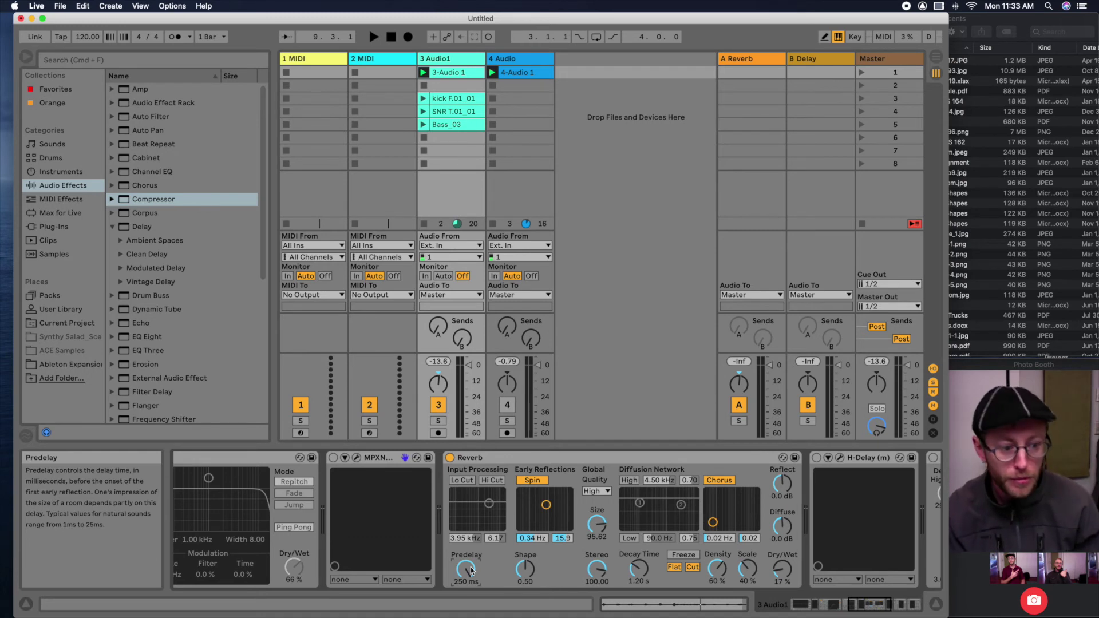
key(space)
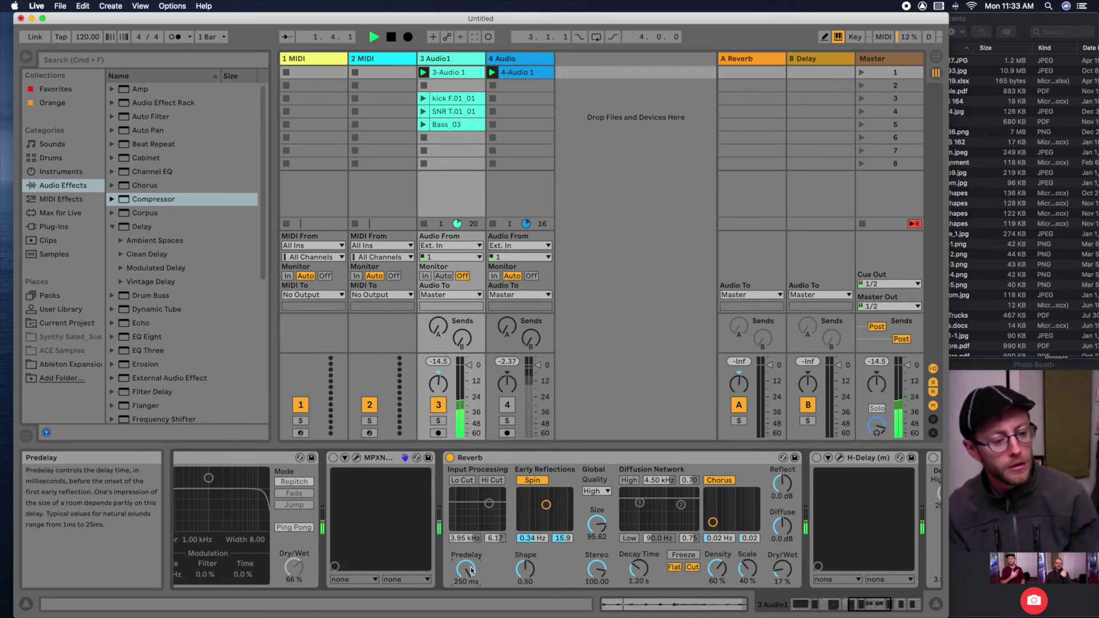
key(space)
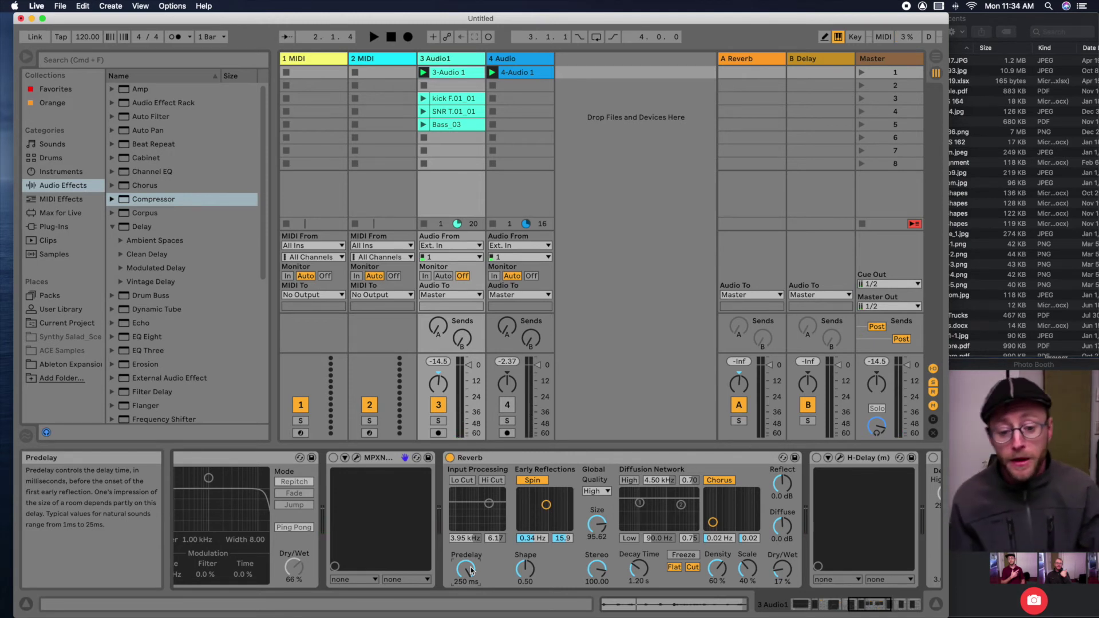
- Examine the Reverb's Diffusion Network, Chorus, Density, Scale, Reflect and Diffuse controls
scroll(647, 544, right, 3)
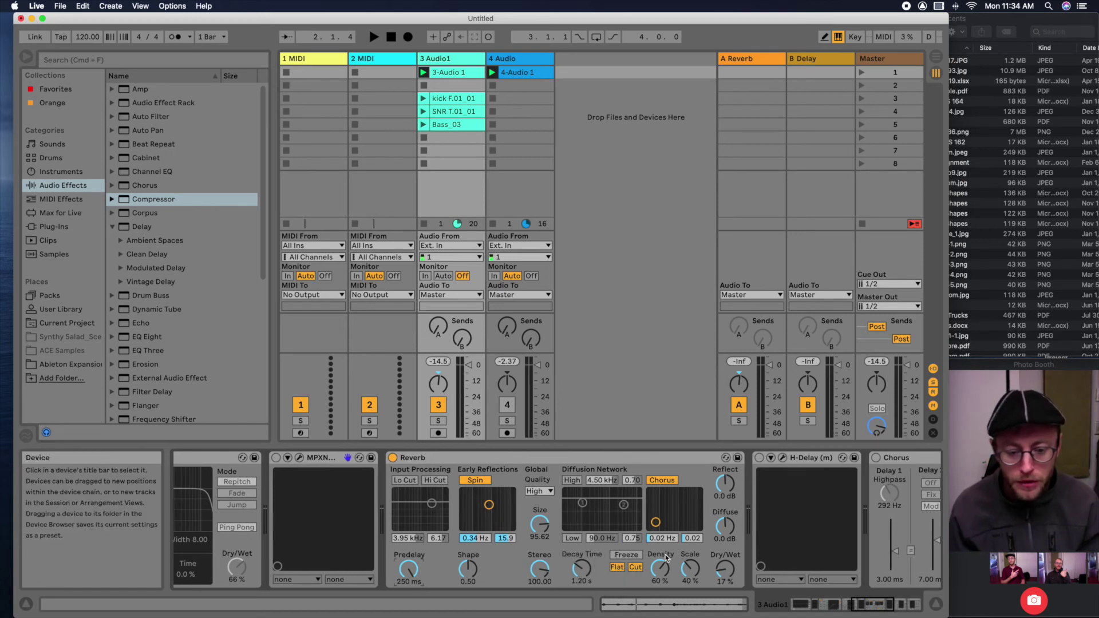
scroll(665, 558, right, 2)
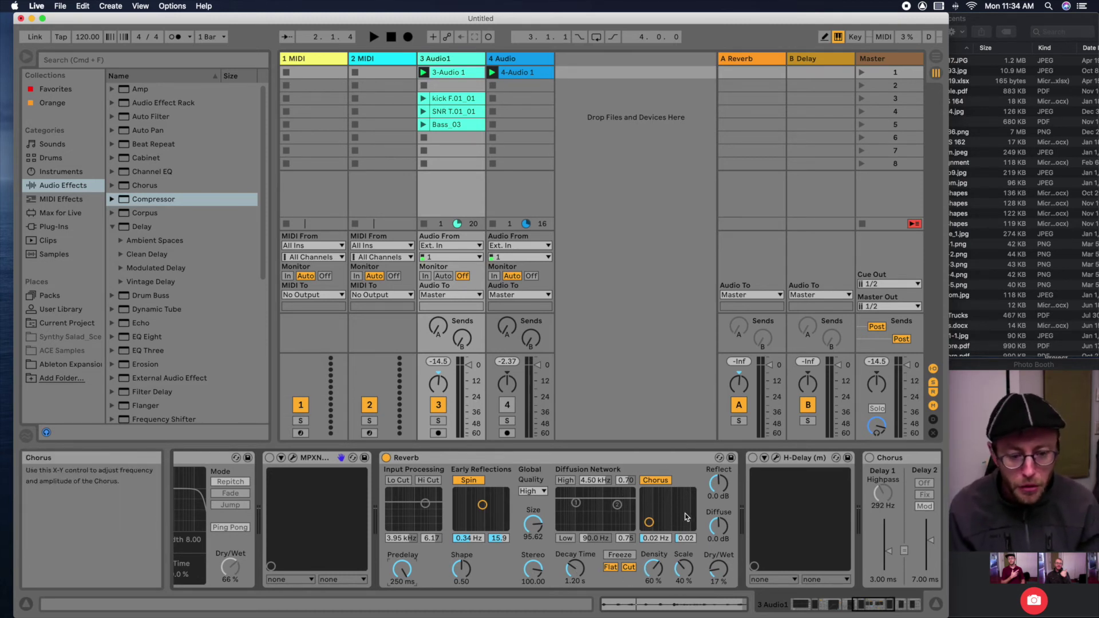
scroll(522, 577, left, 3)
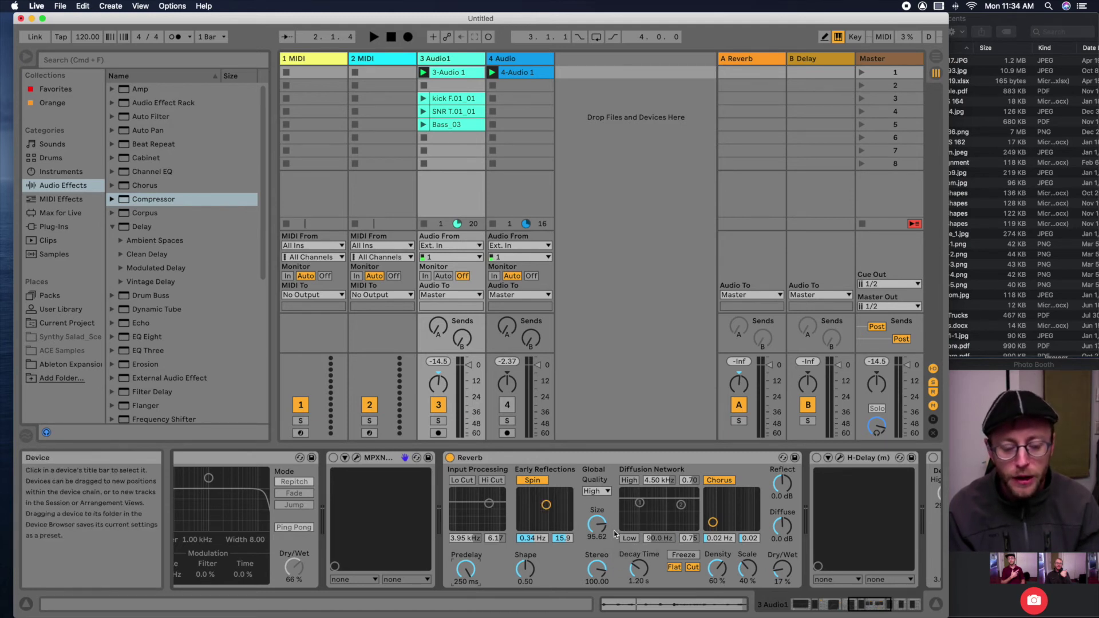
scroll(612, 532, right, 2)
scroll(613, 534, right, 3)
scroll(614, 535, right, 2)
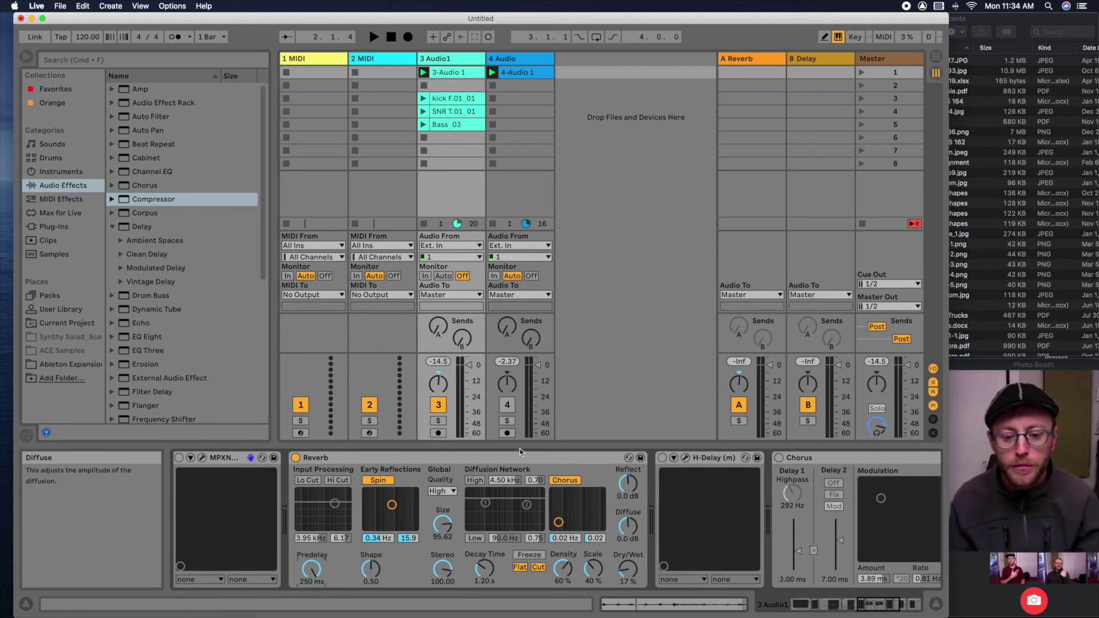
- Move from the Reverb to the H-Delay device after it and show its plug-in window
click(471, 462)
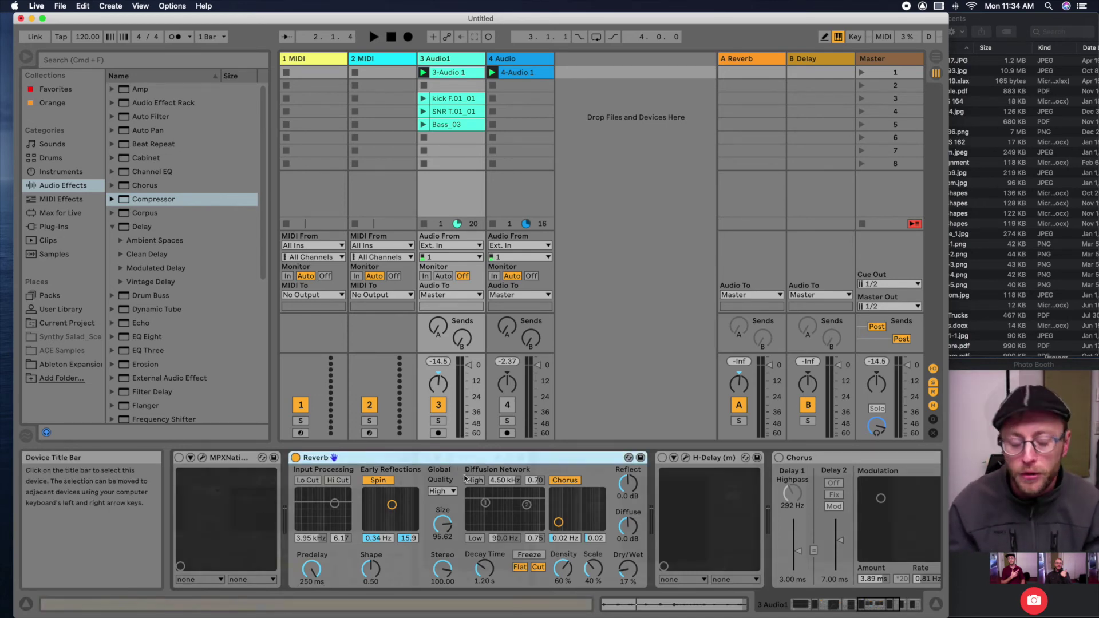
key(Right)
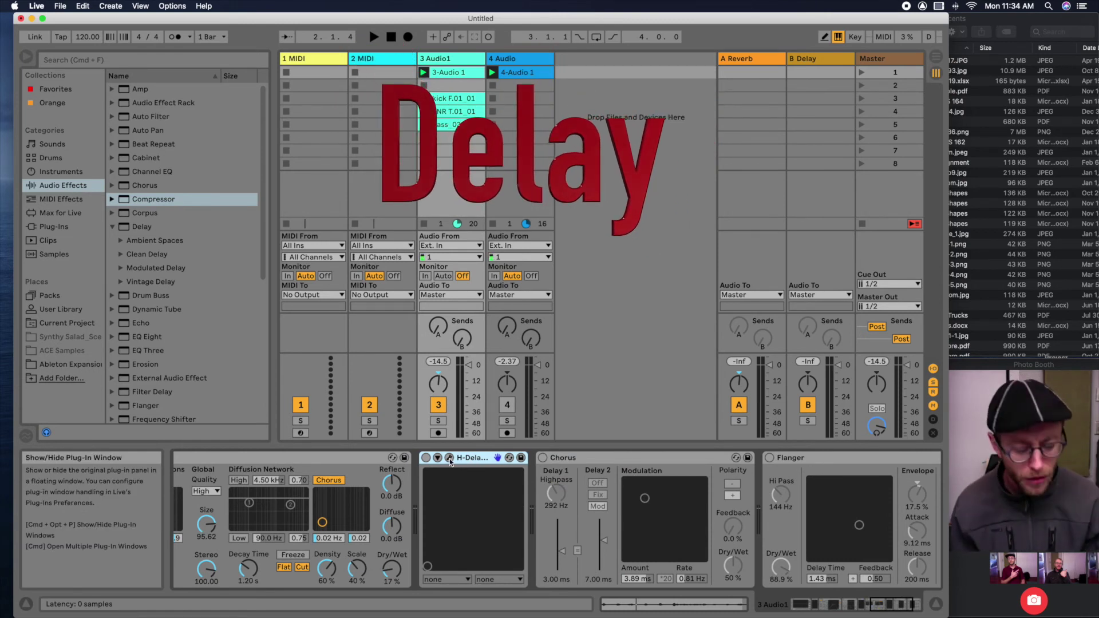
click(450, 460)
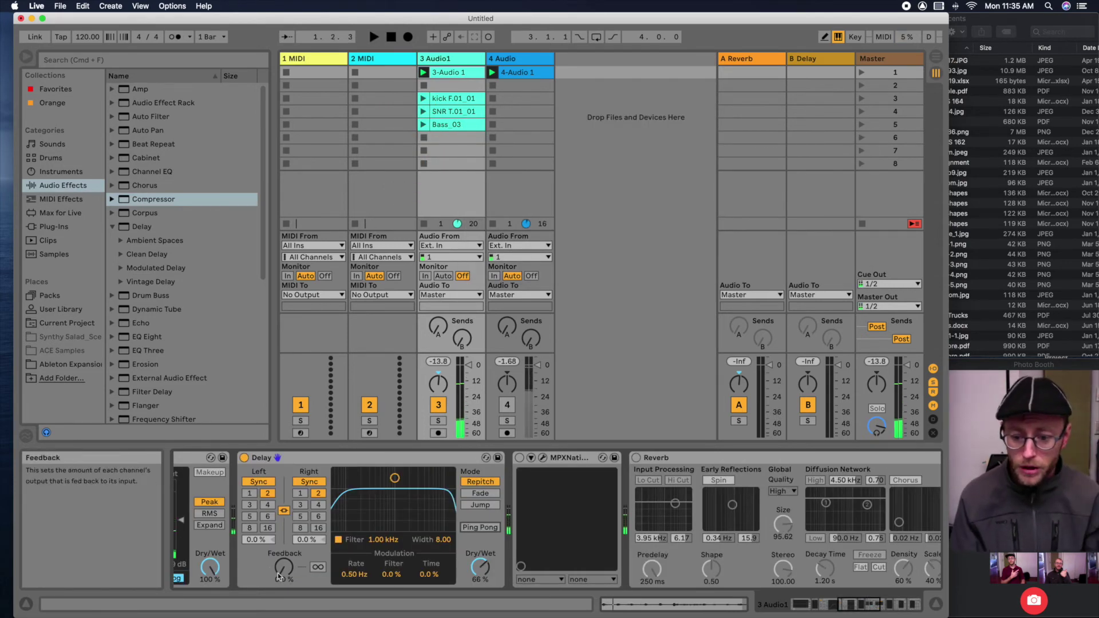
- Try the Delay's Feedback at 45 % and 26 % on 3 Audio1, resetting it to 0 % after each try
drag(283, 567, 283, 538)
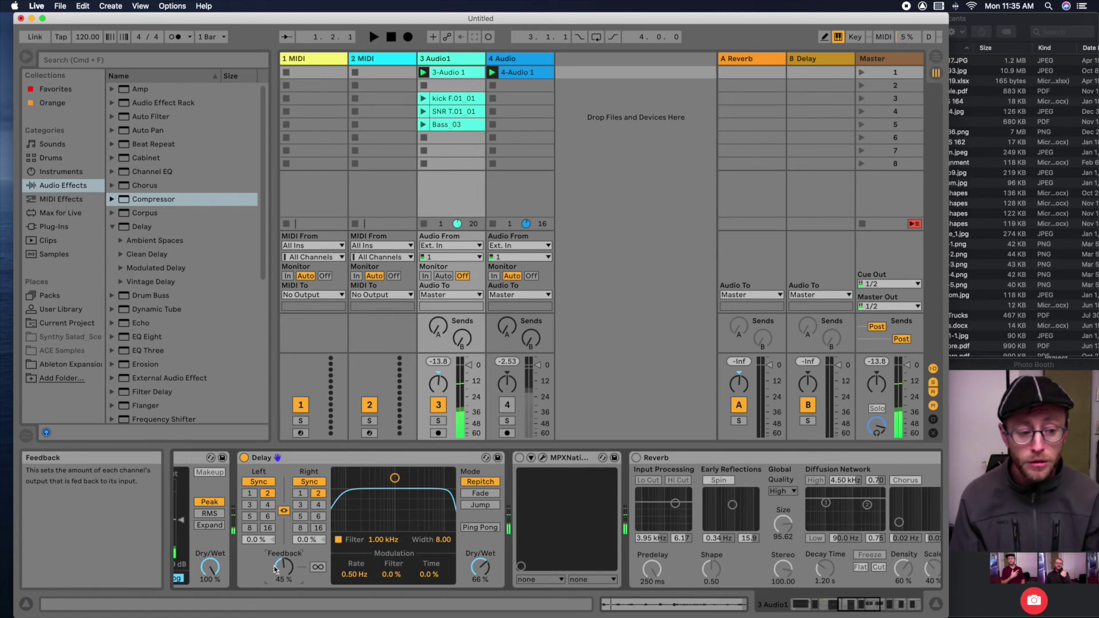
key(Delete)
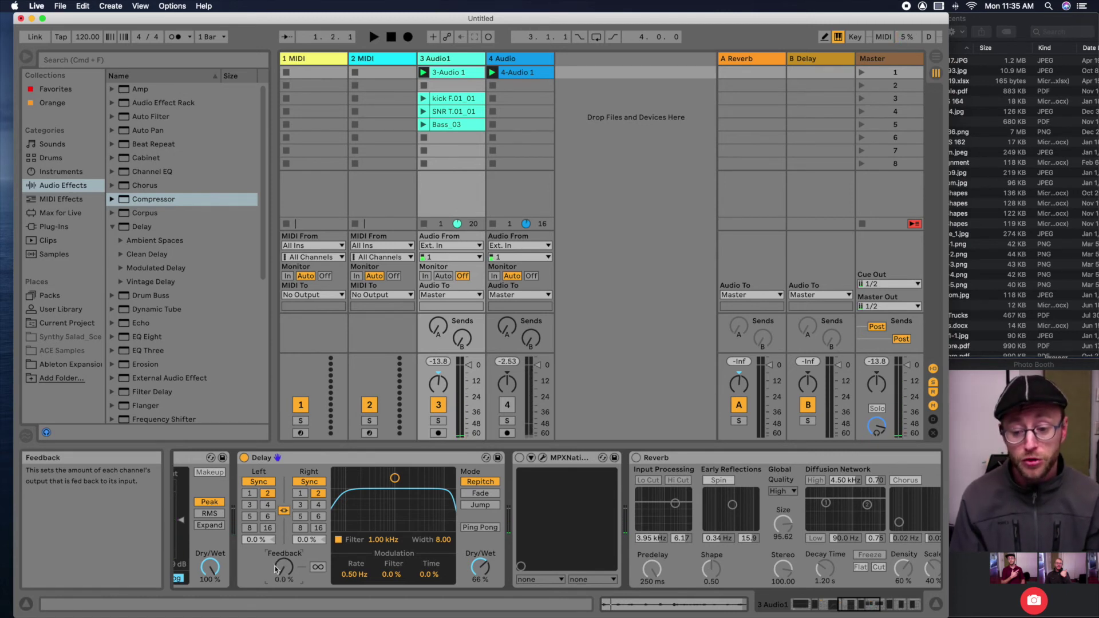
key(space)
drag(277, 570, 277, 554)
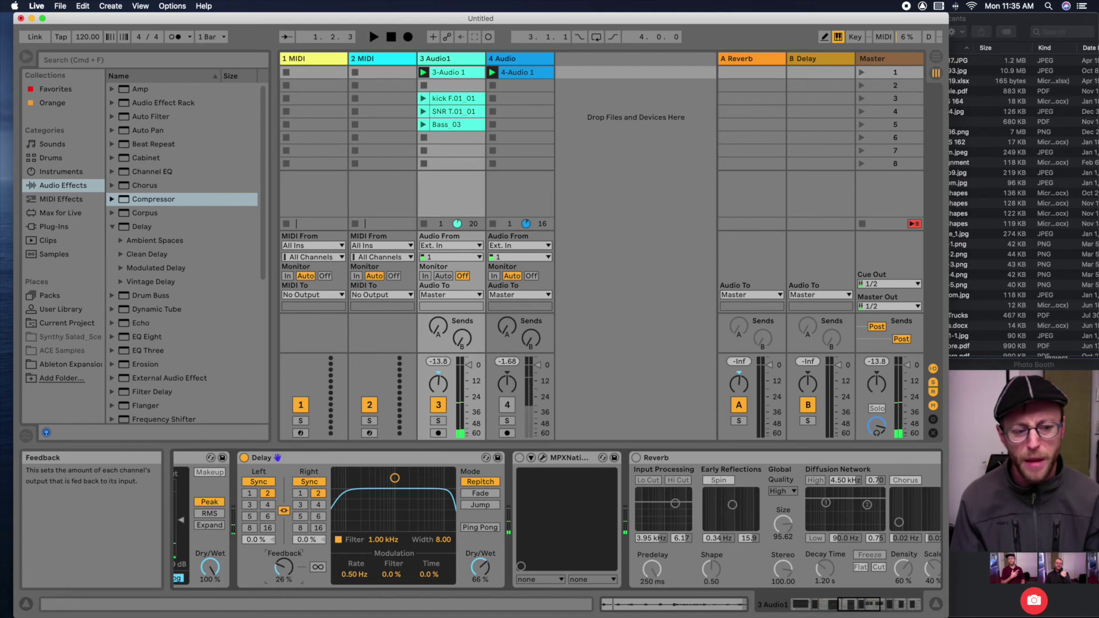
key(space)
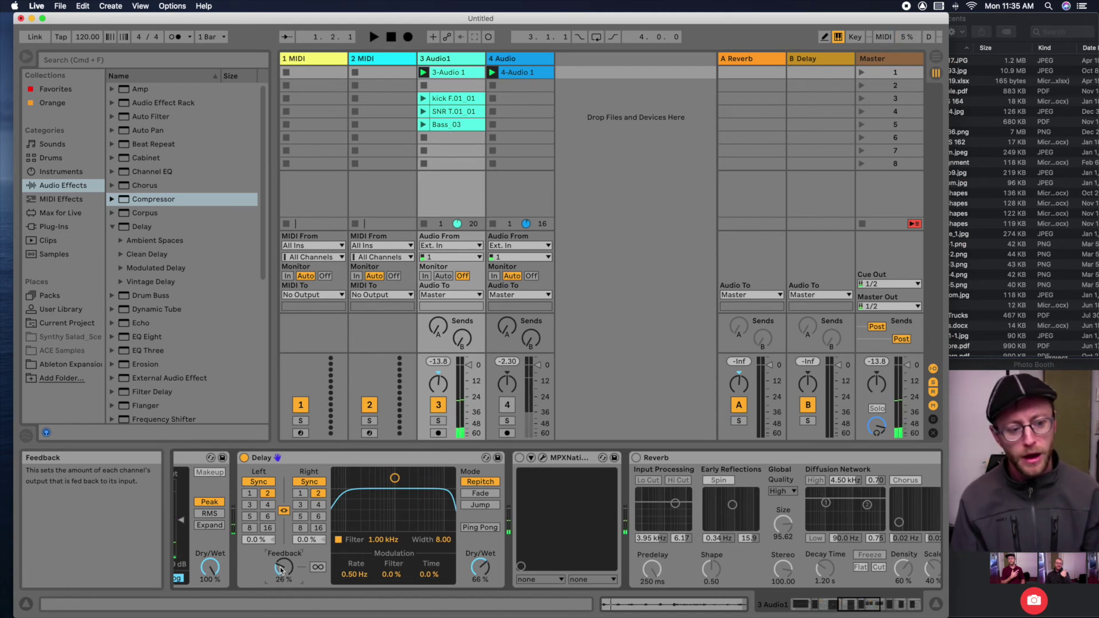
key(Delete)
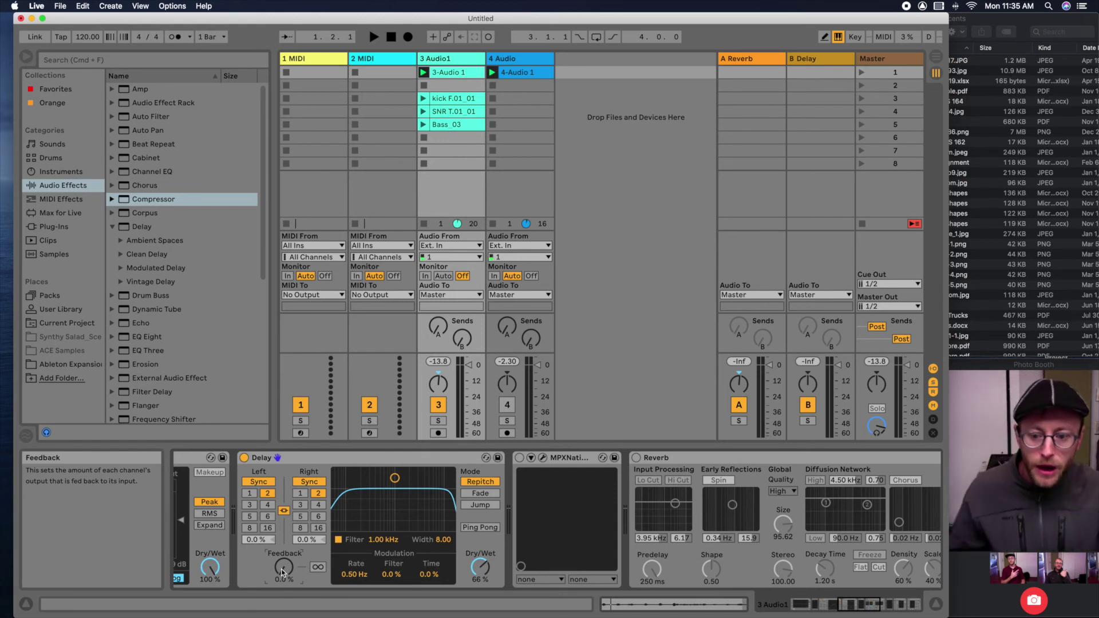
- Play the clip with Delay Feedback raised through 14 %, 74 % and 95 %, stop playback, and return Feedback to 0 %
drag(283, 572, 282, 565)
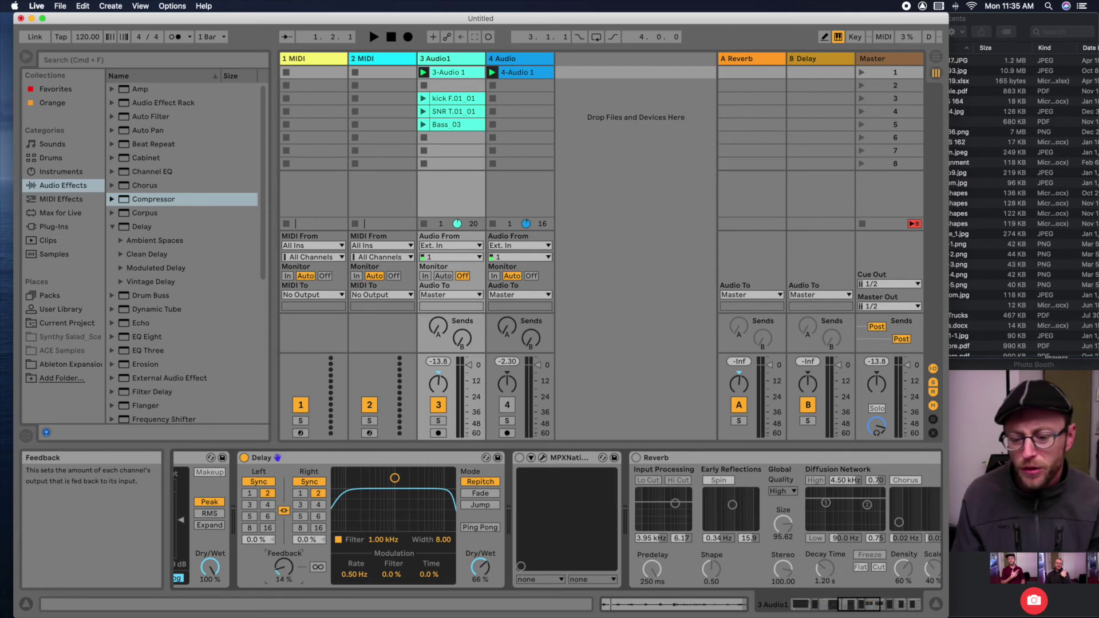
key(space)
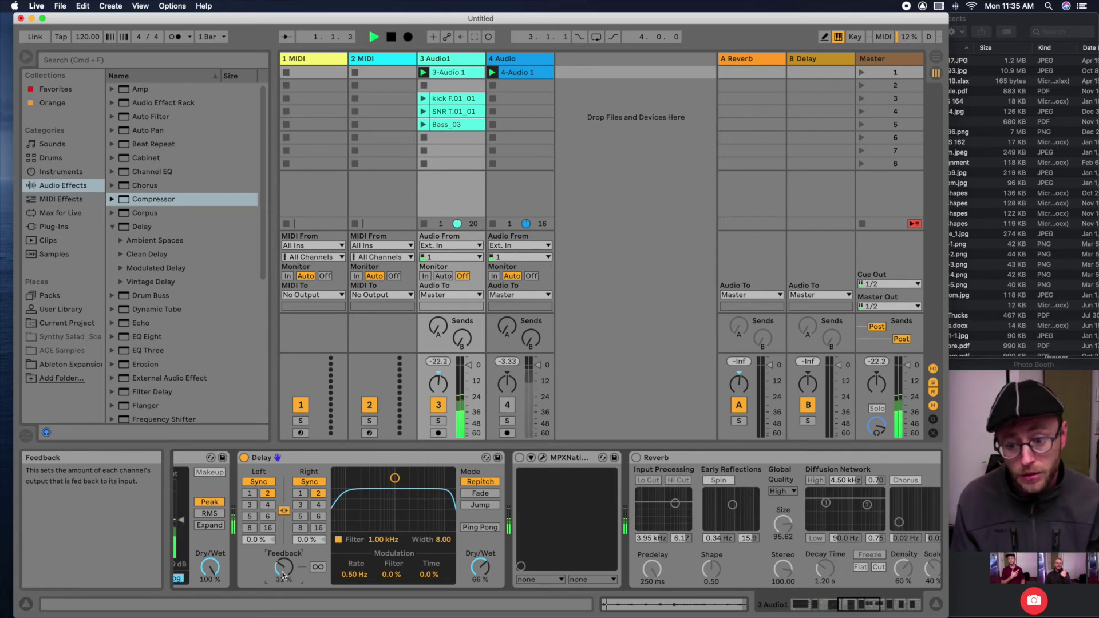
key(space)
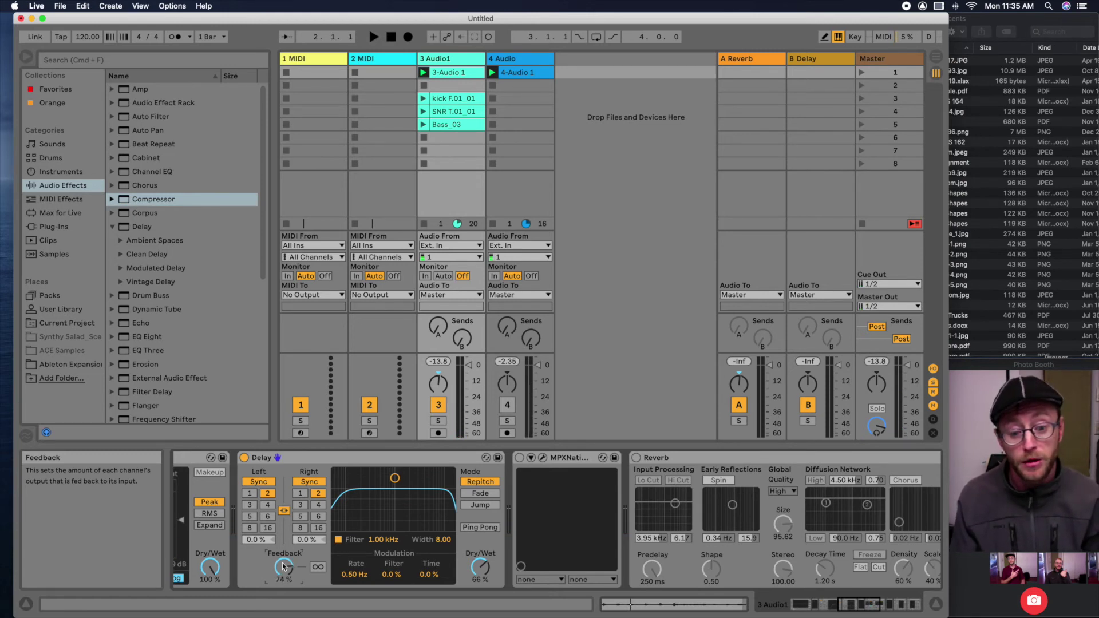
key(space)
mouse_move(283, 567)
mouse_down()
mouse_move(282, 554)
mouse_move(284, 570)
mouse_up()
key(space)
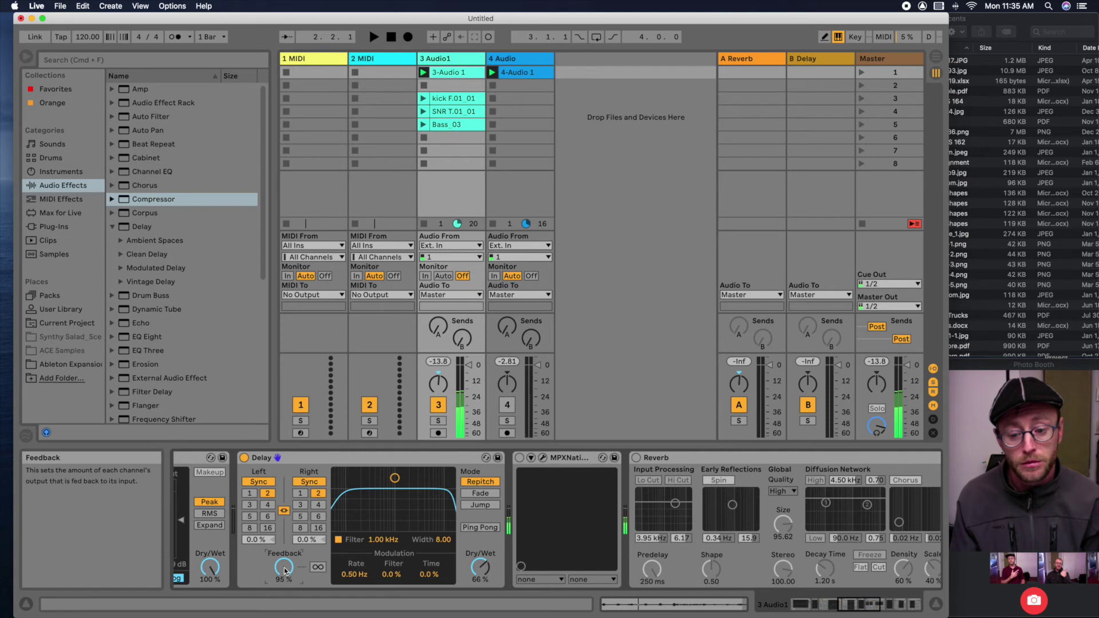
key(space)
drag(285, 571, 285, 613)
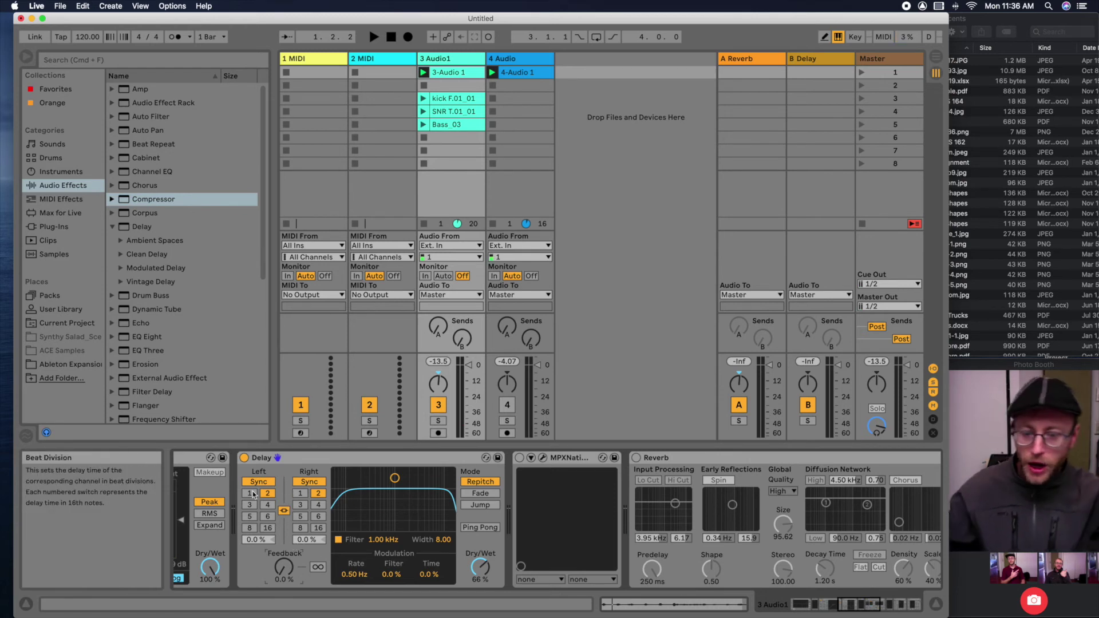
- Unlink the Delay's channels, try beat division 4 on both sides, and set left and right to 1
click(318, 505)
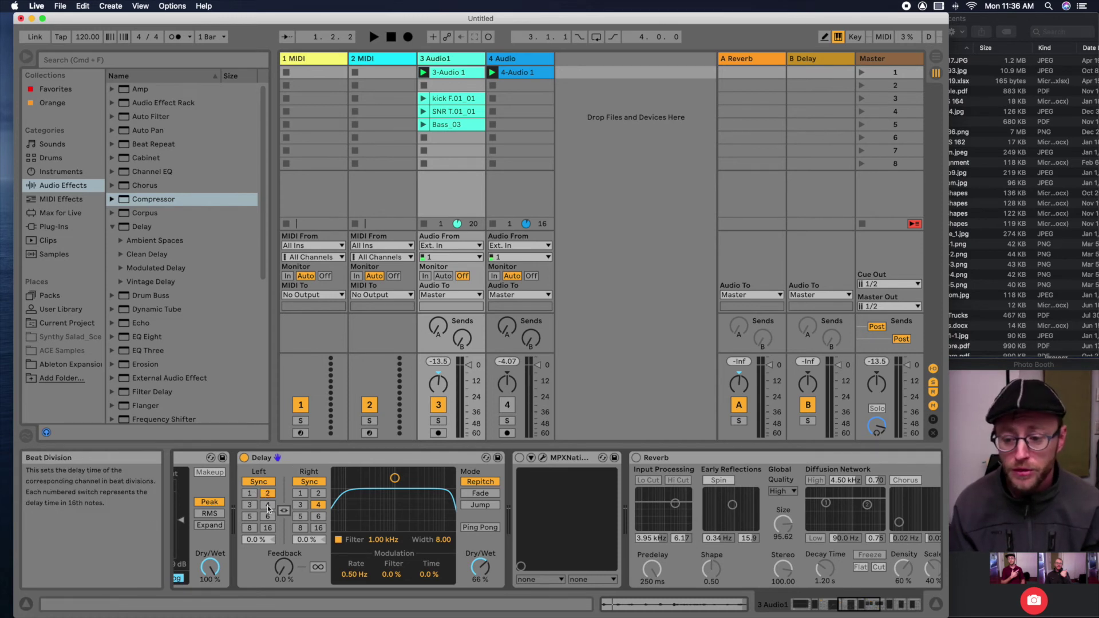
click(251, 494)
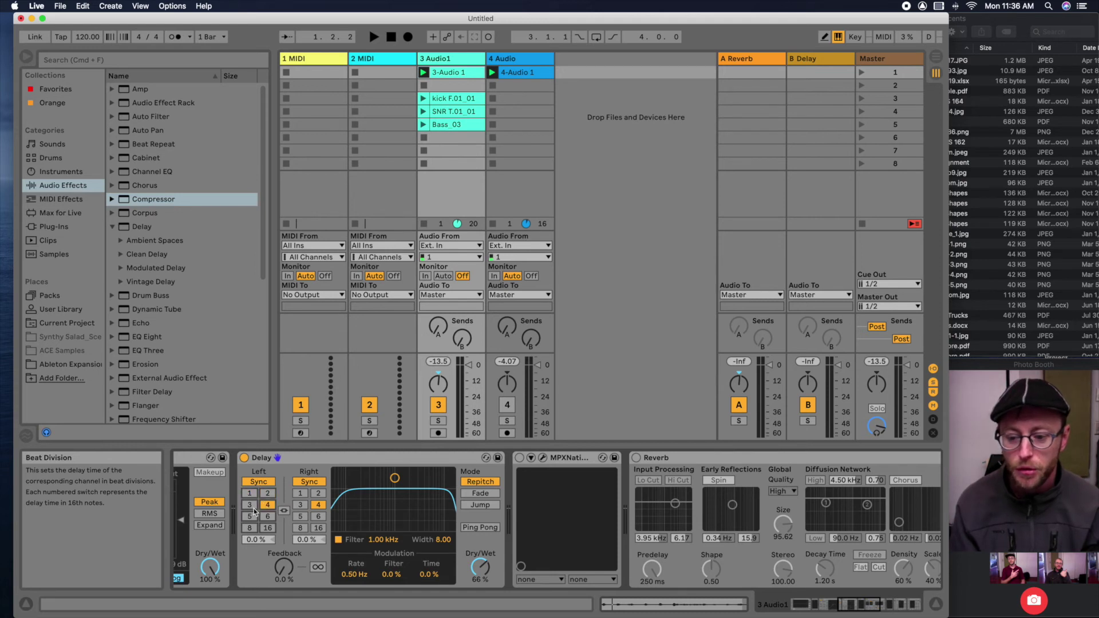
click(300, 493)
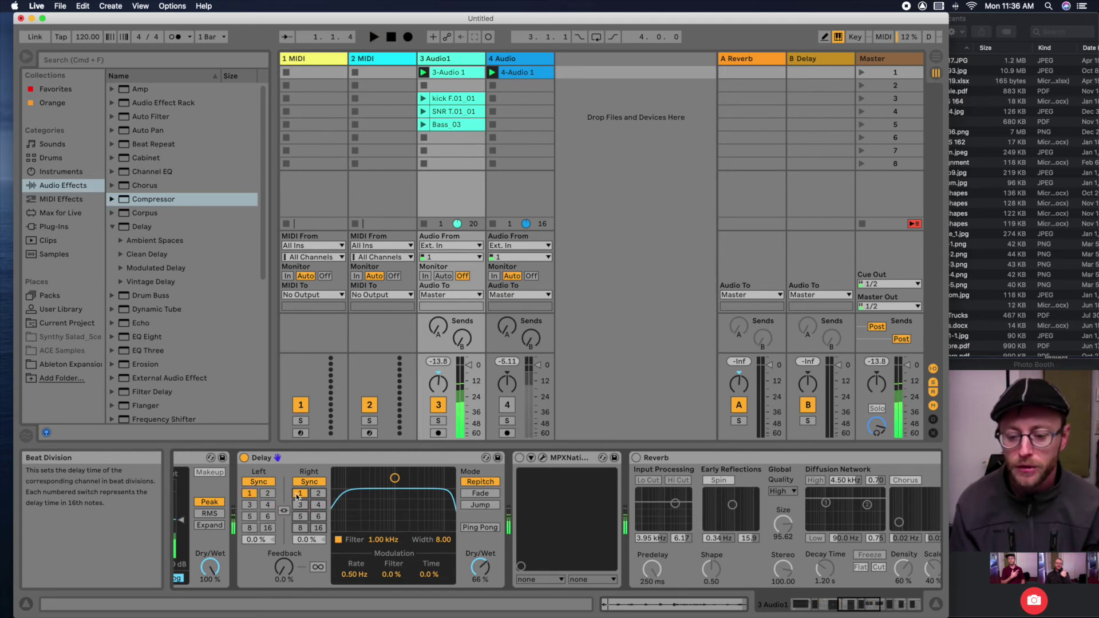
- Raise the Delay's Feedback to 16 % while the clip plays, and stop playback
key(space)
drag(288, 571, 284, 569)
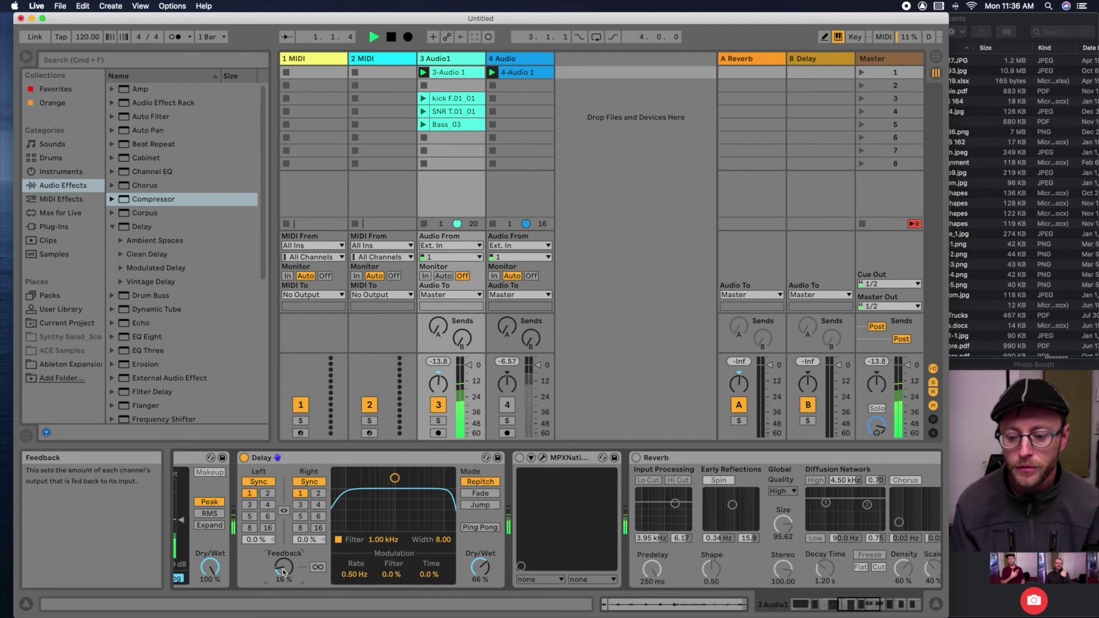
key(space)
- Try the Delay's beat divisions at 2 on both sides, and play the clip with left 3 and right 4
click(268, 493)
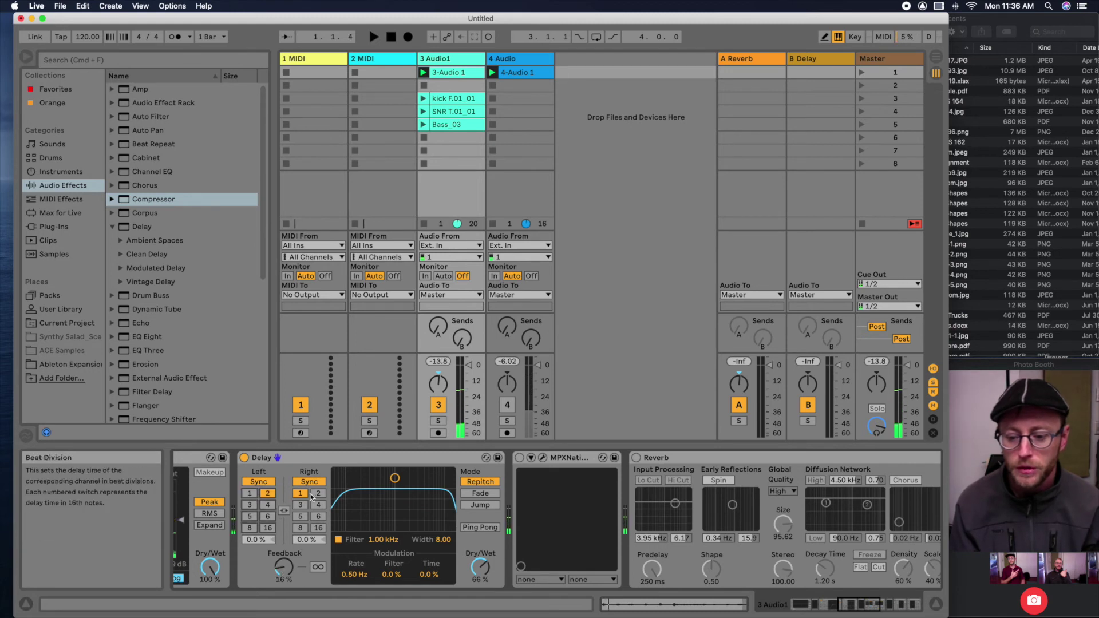
click(318, 493)
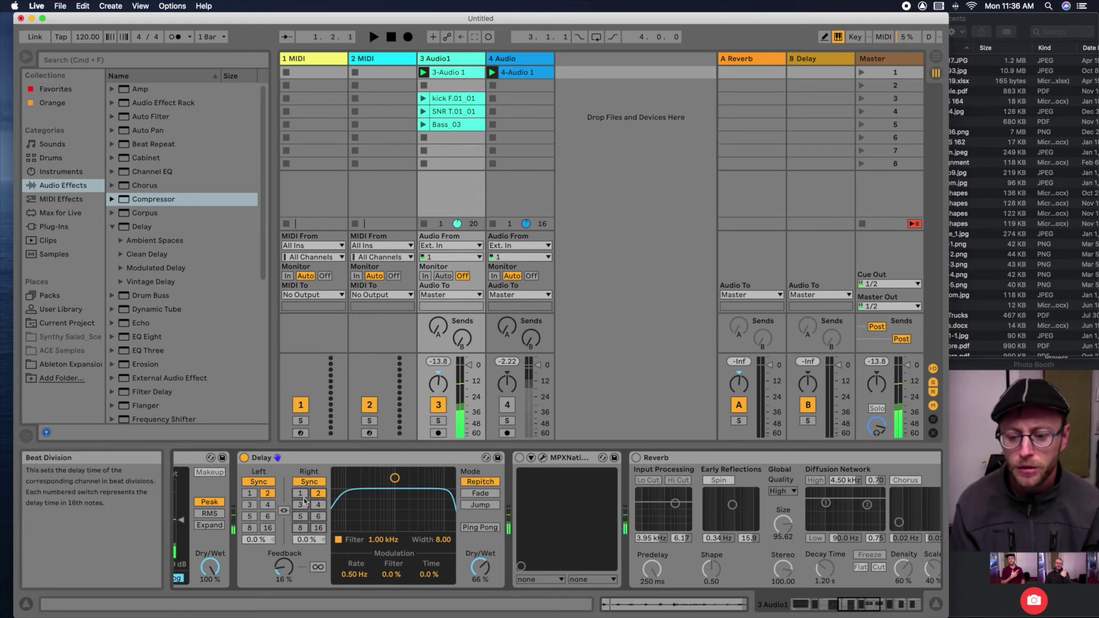
click(249, 505)
click(318, 505)
key(space)
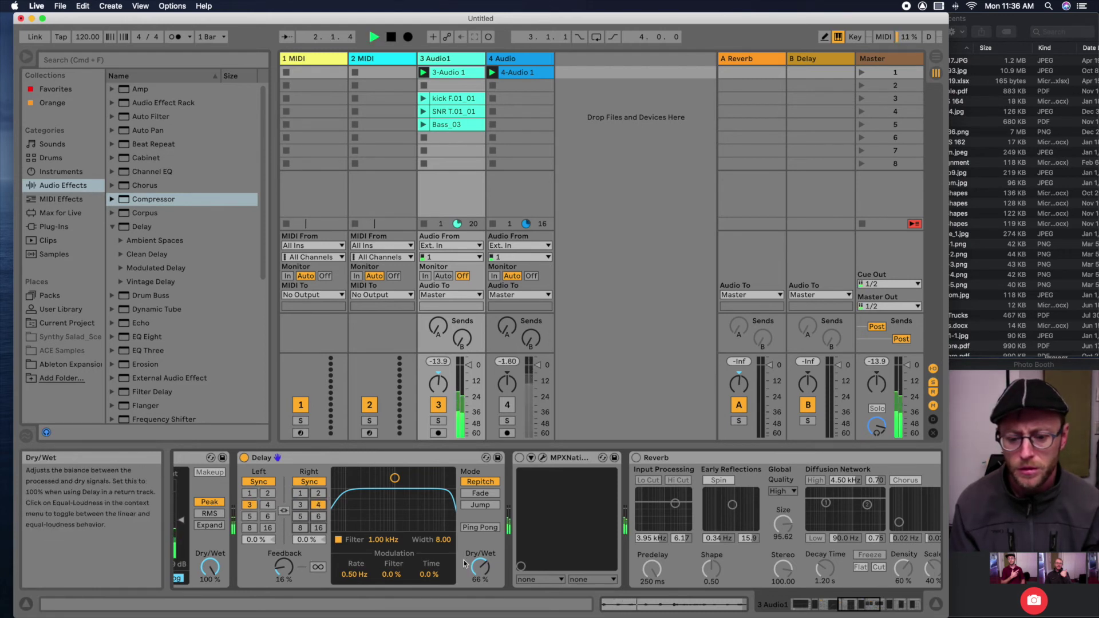
key(space)
- Set the Delay's beat division to 5 on both sides and play the clip briefly
click(267, 505)
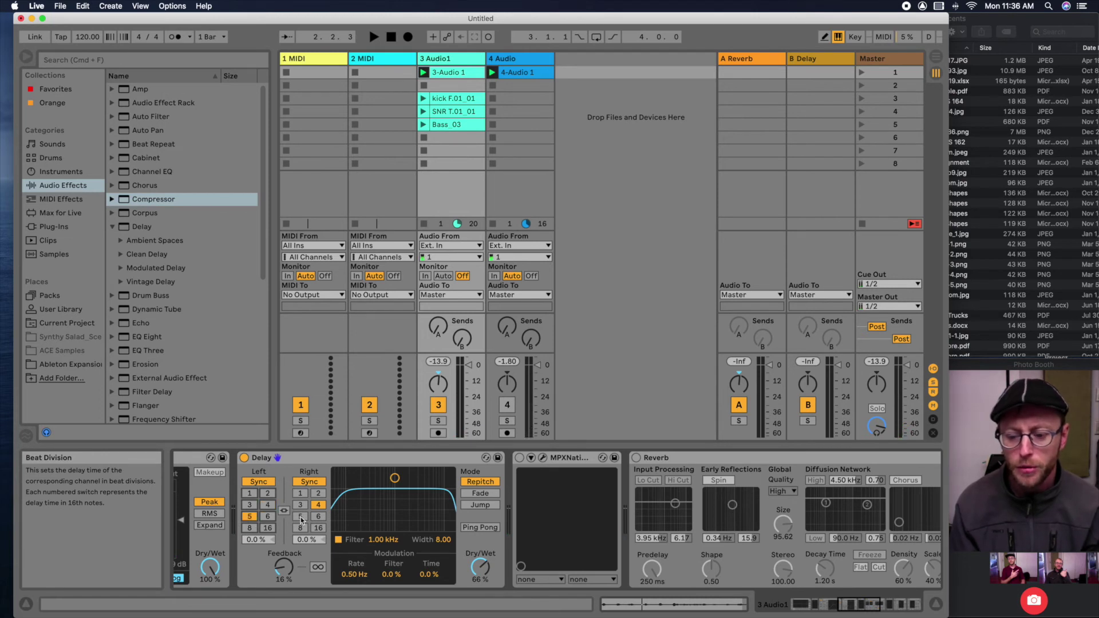
click(301, 517)
key(space)
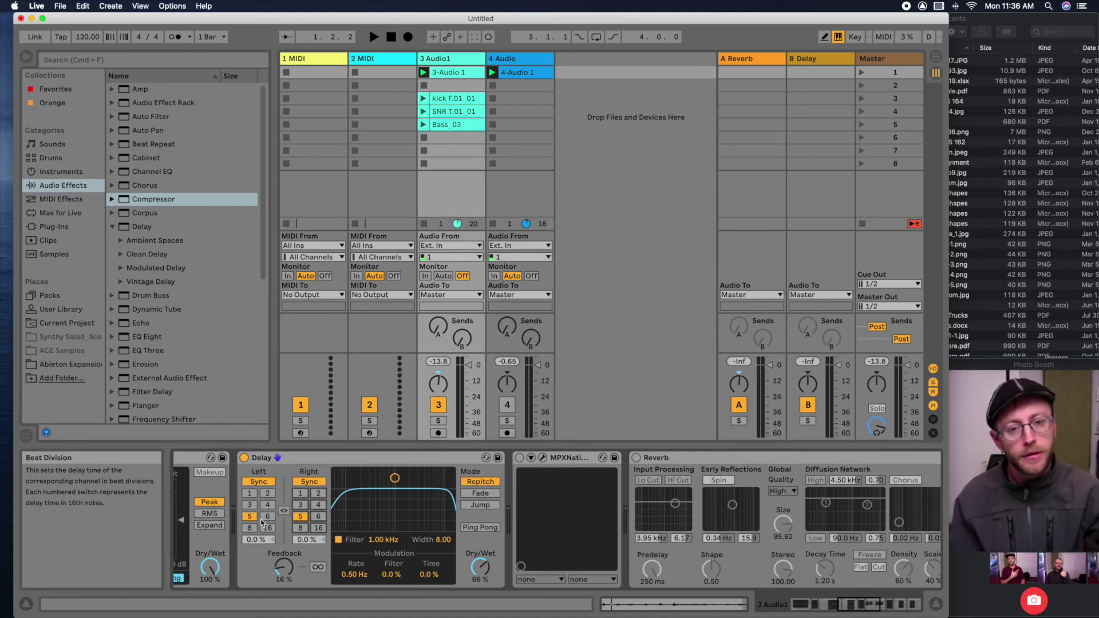
- Switch both Delay channels to Time mode, lower their delay times to 1.00 ms, and link the channels
click(309, 481)
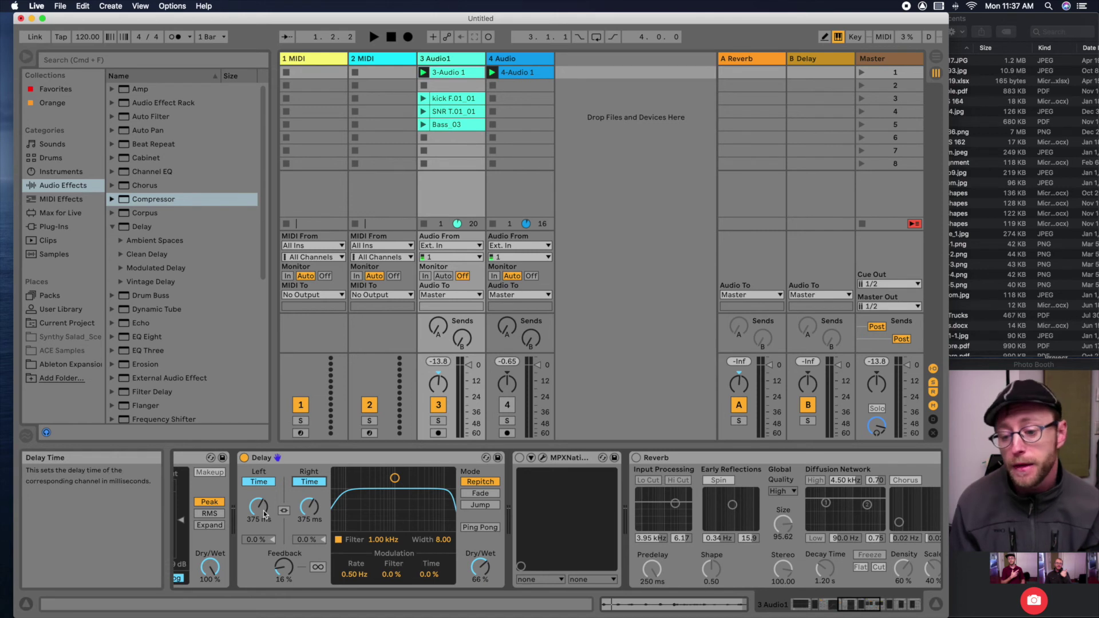
drag(264, 515, 310, 509)
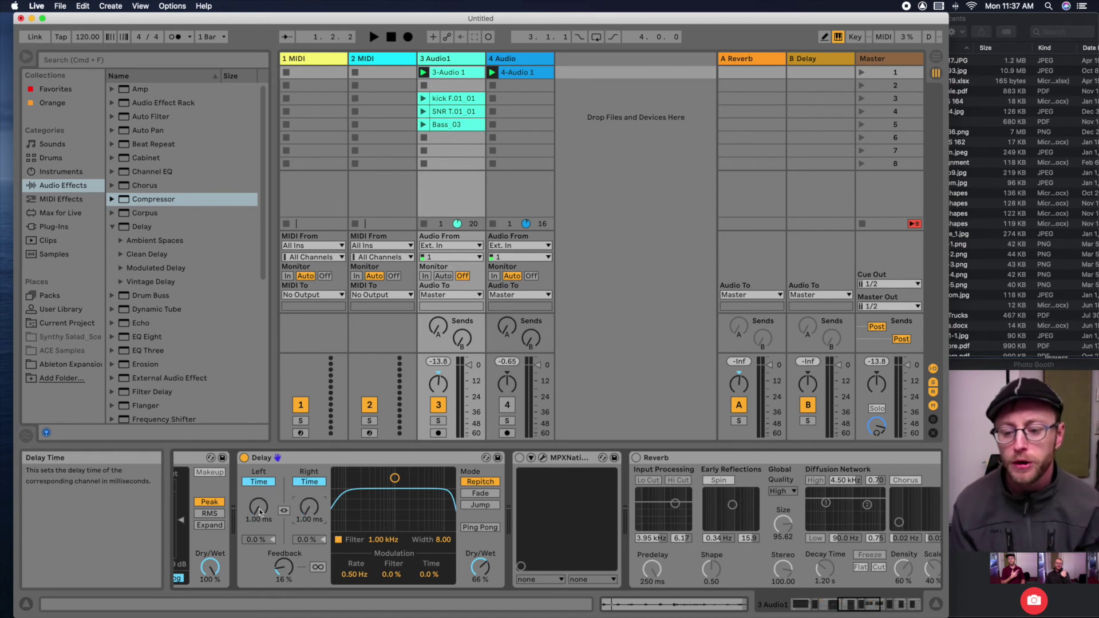
click(284, 510)
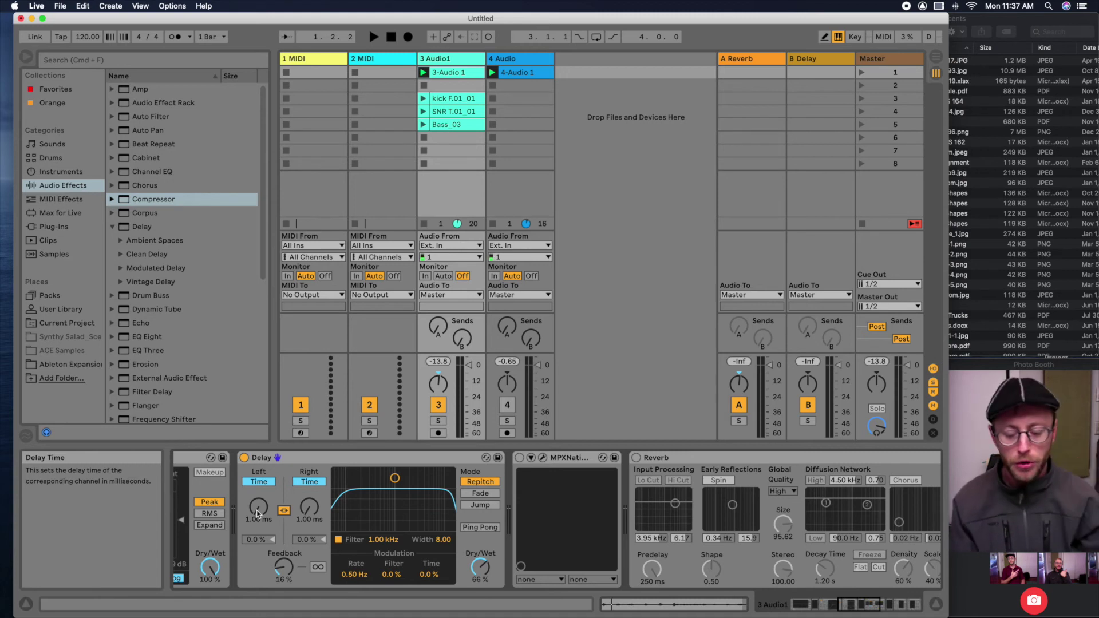
- Play the clip while raising the linked delay time through 27 ms to 114 ms
key(space)
drag(257, 510, 257, 501)
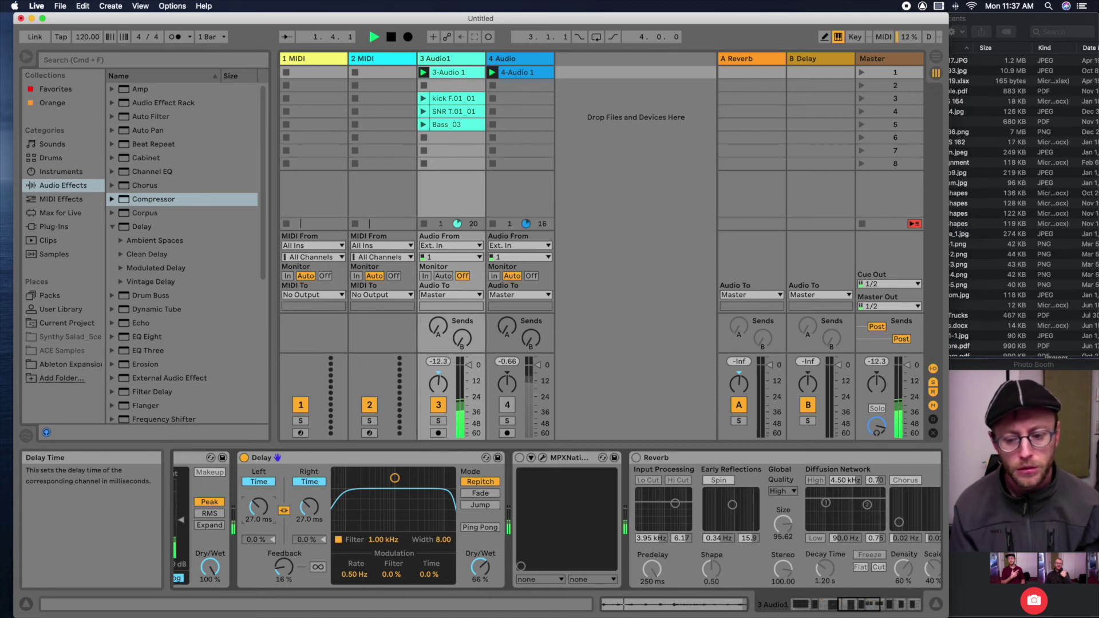
drag(258, 517, 258, 498)
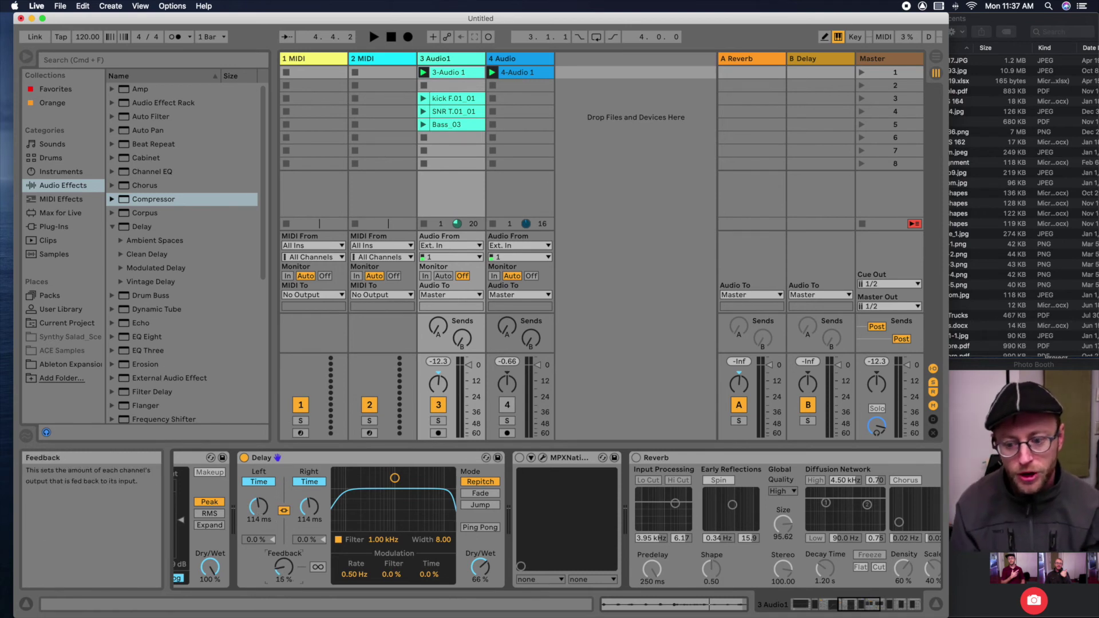
- Play the clip with Delay Feedback at 2.3 % and delay time at 80.2 ms, and raise Feedback to 15 %
drag(282, 567, 282, 588)
key(space)
mouse_move(259, 506)
mouse_down()
mouse_move(259, 522)
mouse_move(258, 499)
mouse_move(257, 511)
mouse_up()
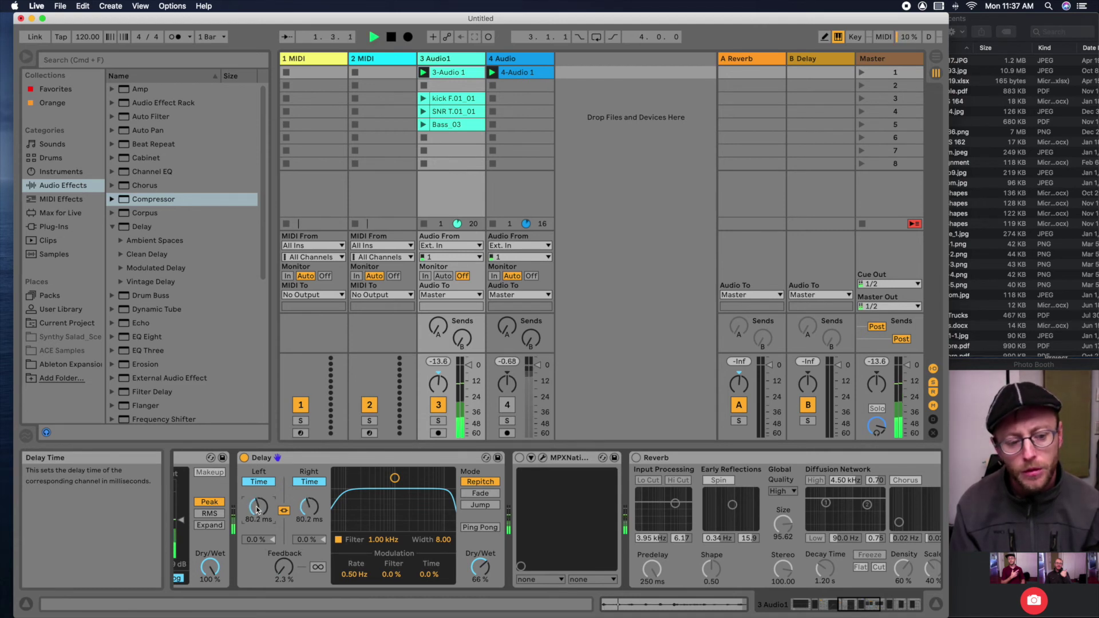
drag(283, 567, 283, 555)
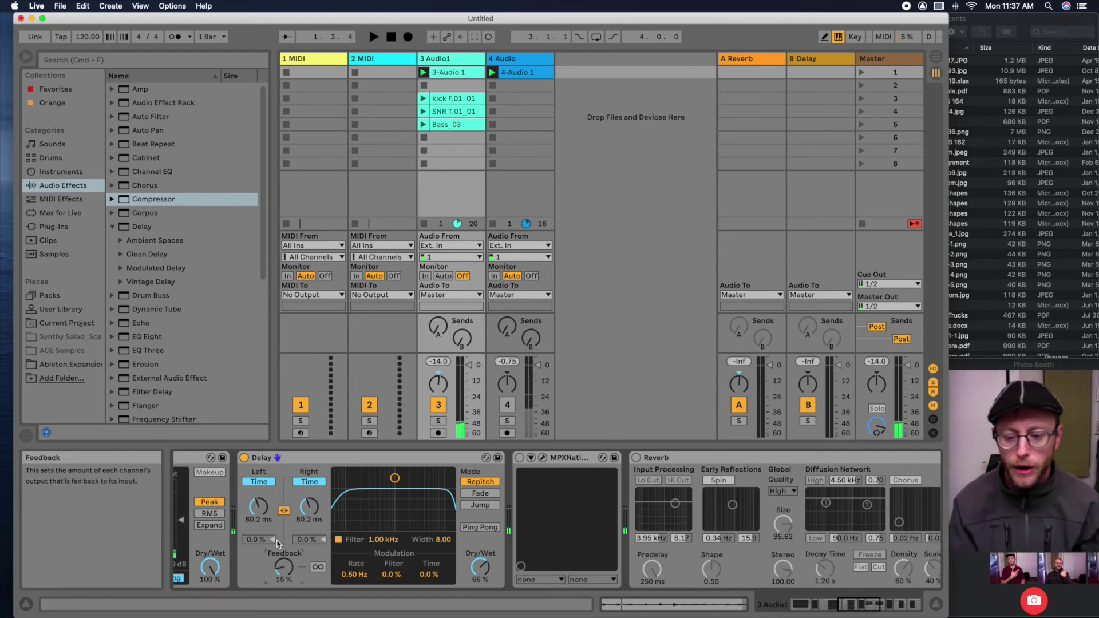
- Return the Delay to Sync mode and play the clip at division 1, and at division 4 with Feedback at 35 %
click(261, 483)
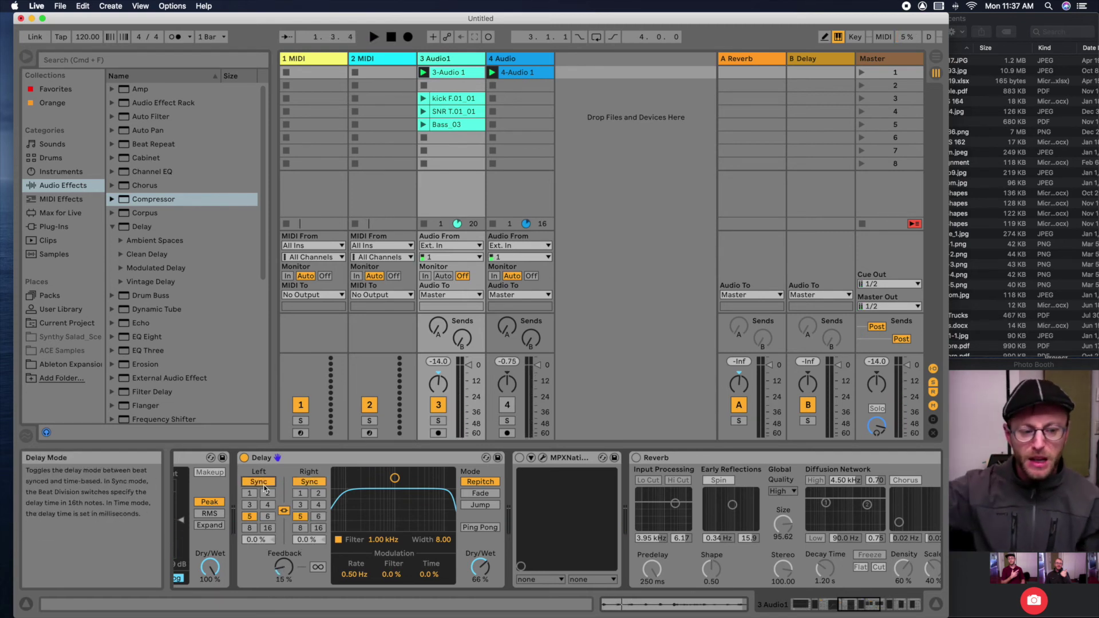
key(space)
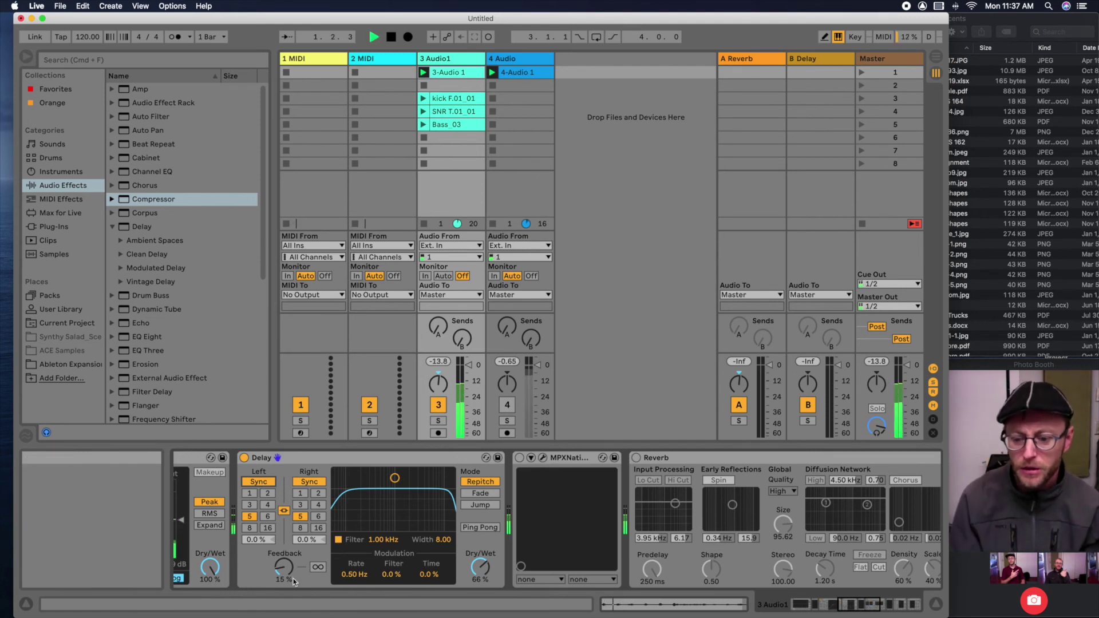
click(300, 493)
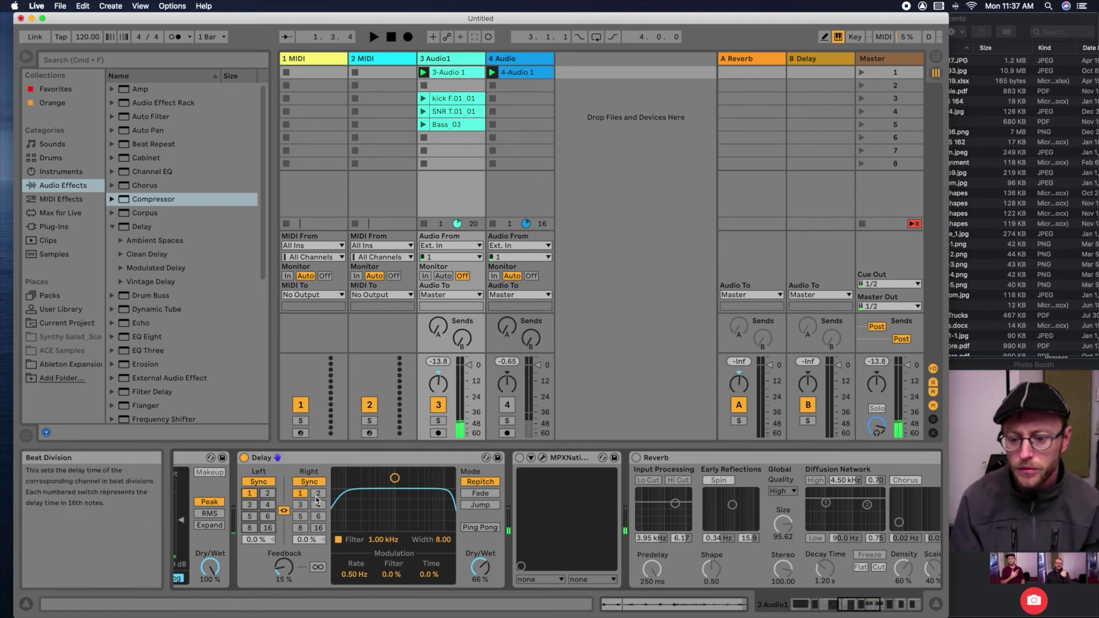
drag(281, 566, 281, 557)
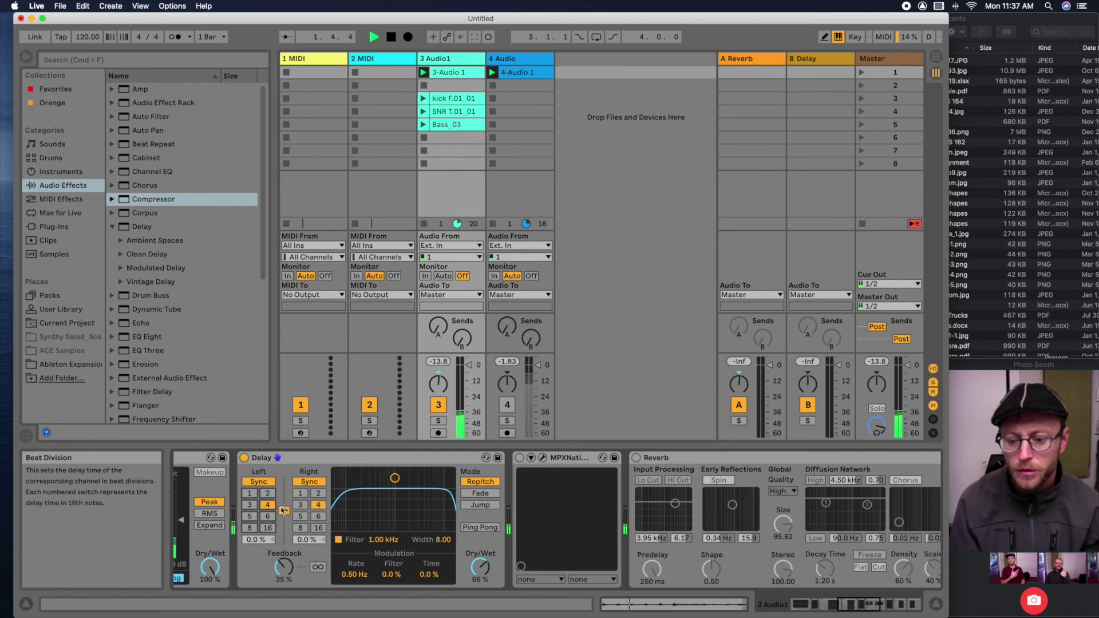
click(318, 505)
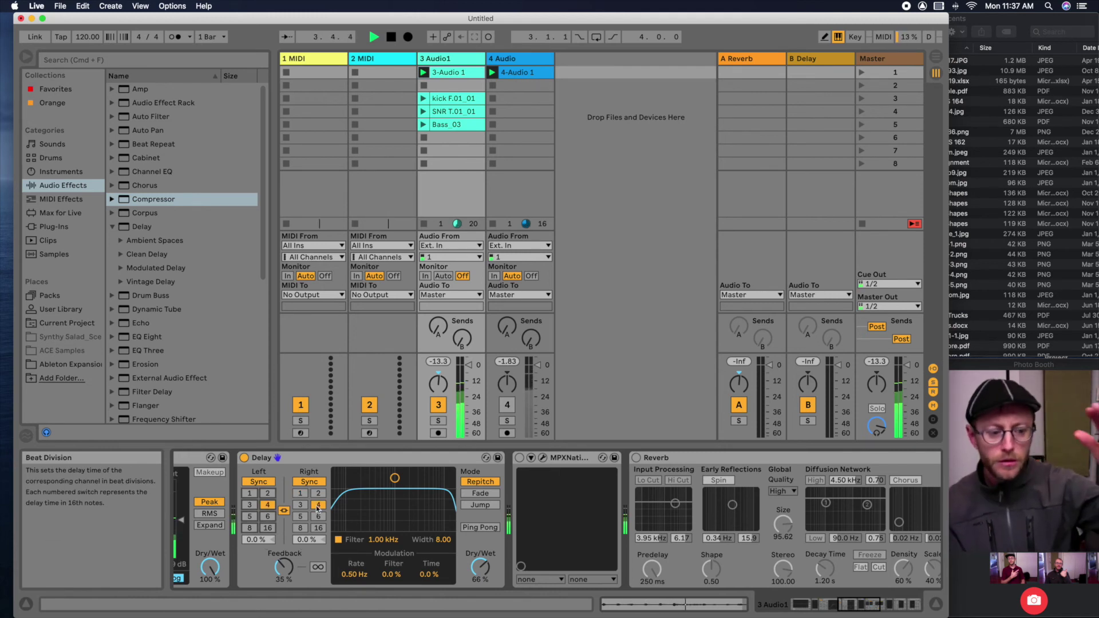
key(space)
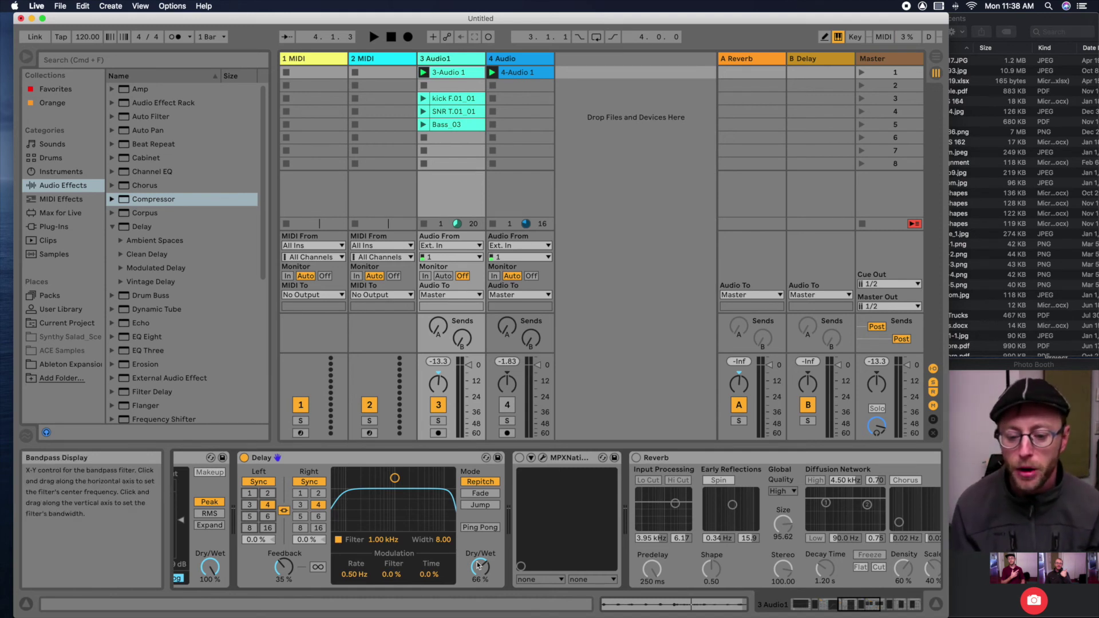
- Play the clip with the Delay's Dry/Wet lowered and raised to 37 %, and play it again at 100 %
drag(484, 573, 484, 601)
key(space)
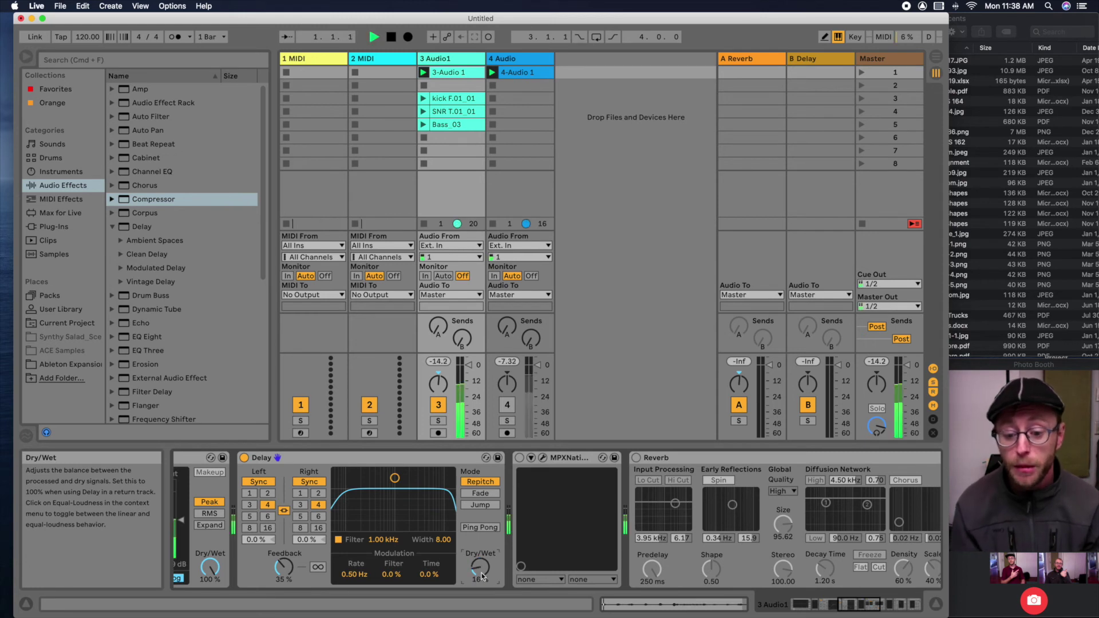
key(space)
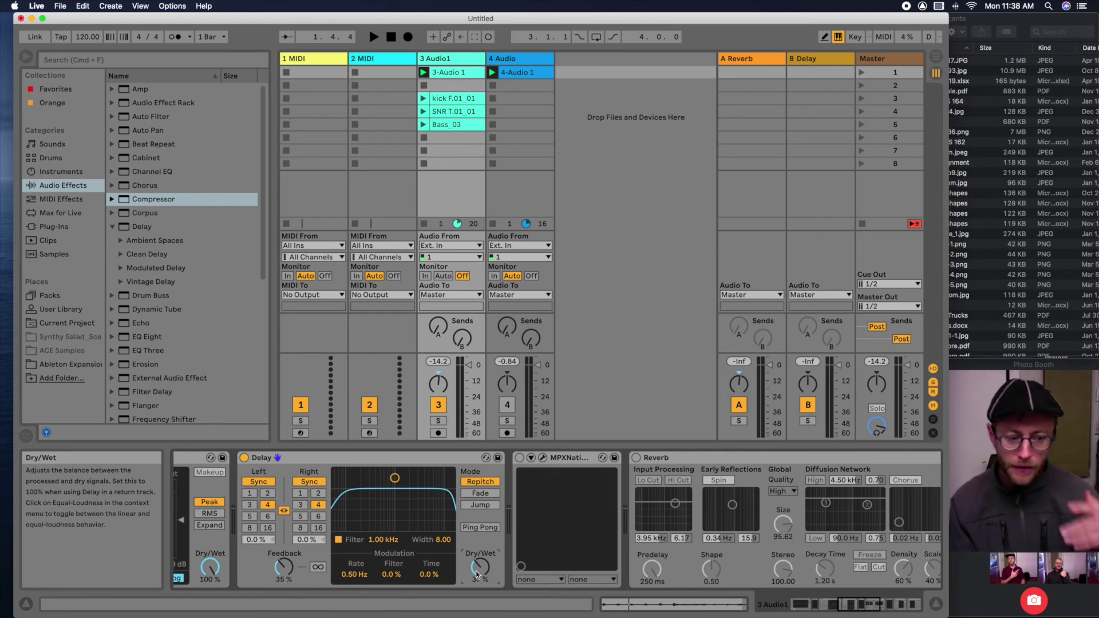
drag(476, 574, 476, 574)
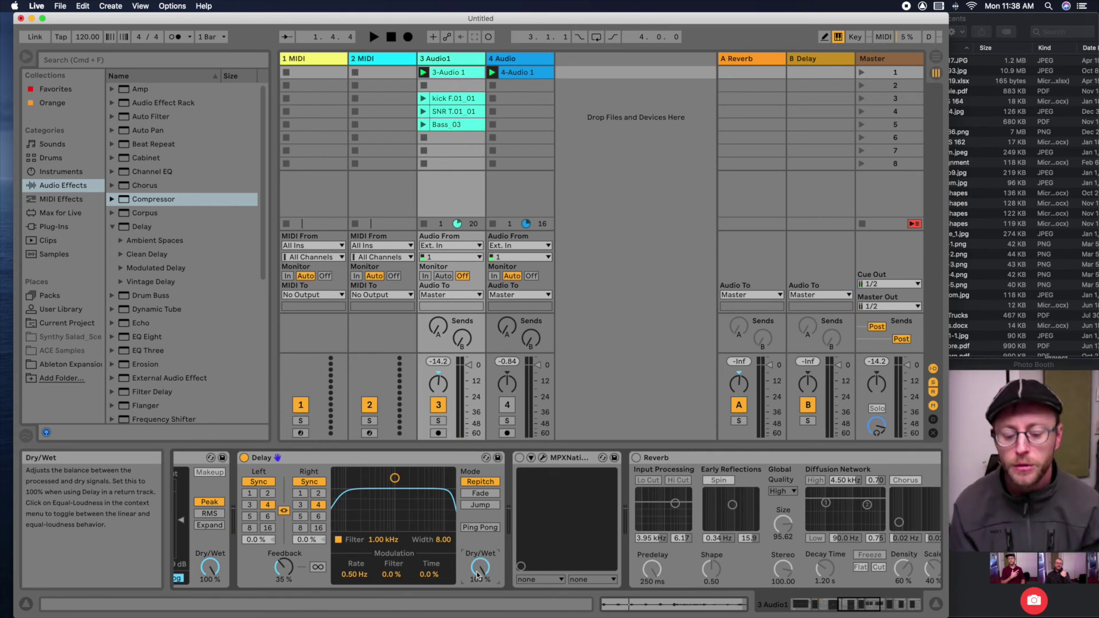
key(space)
key(space)
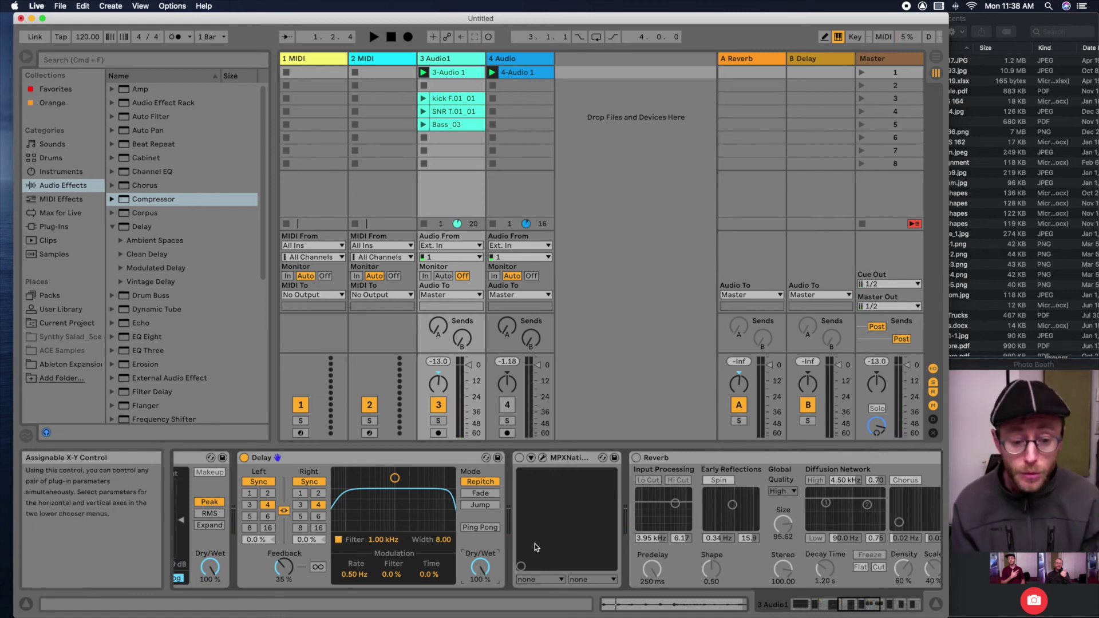
- Turn on the Chorus device on 3 Audio1
scroll(534, 544, right, 5)
scroll(537, 544, right, 5)
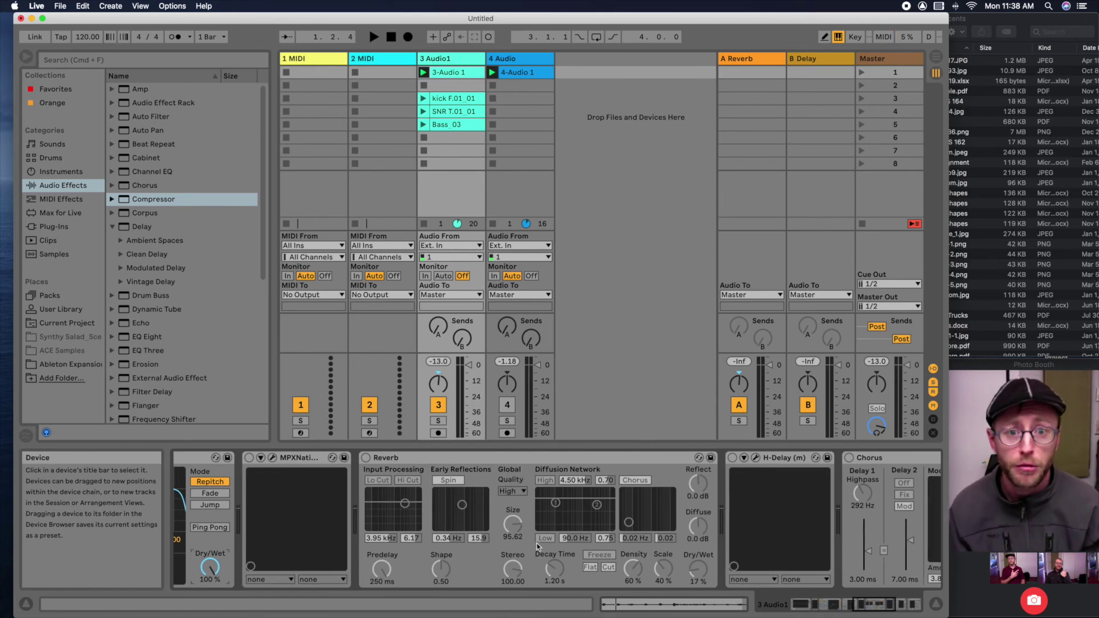
scroll(533, 548, right, 3)
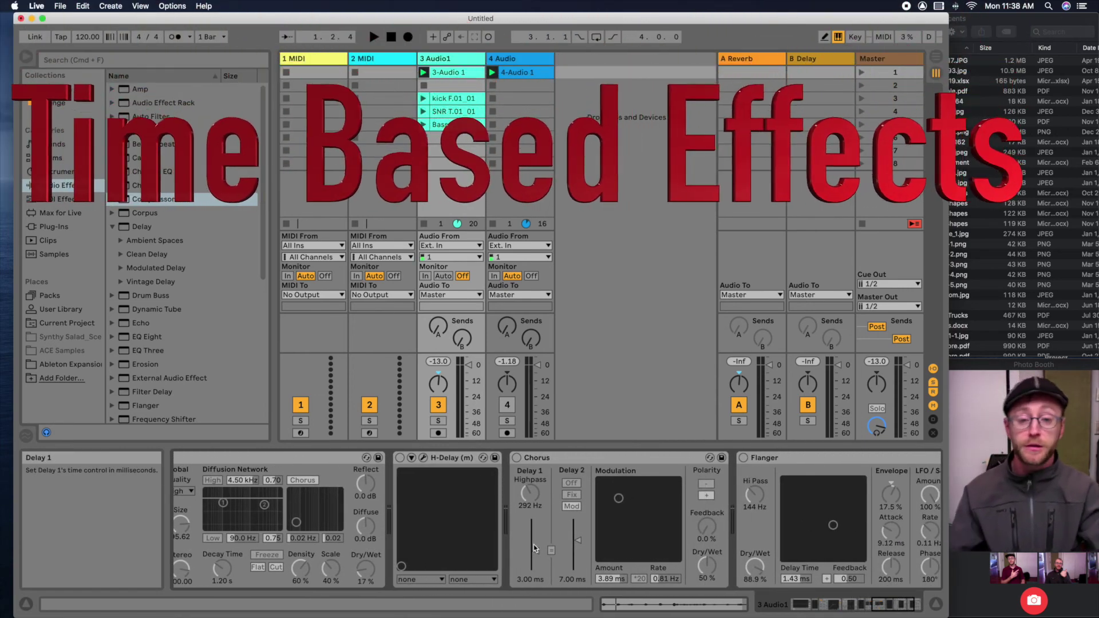
click(594, 462)
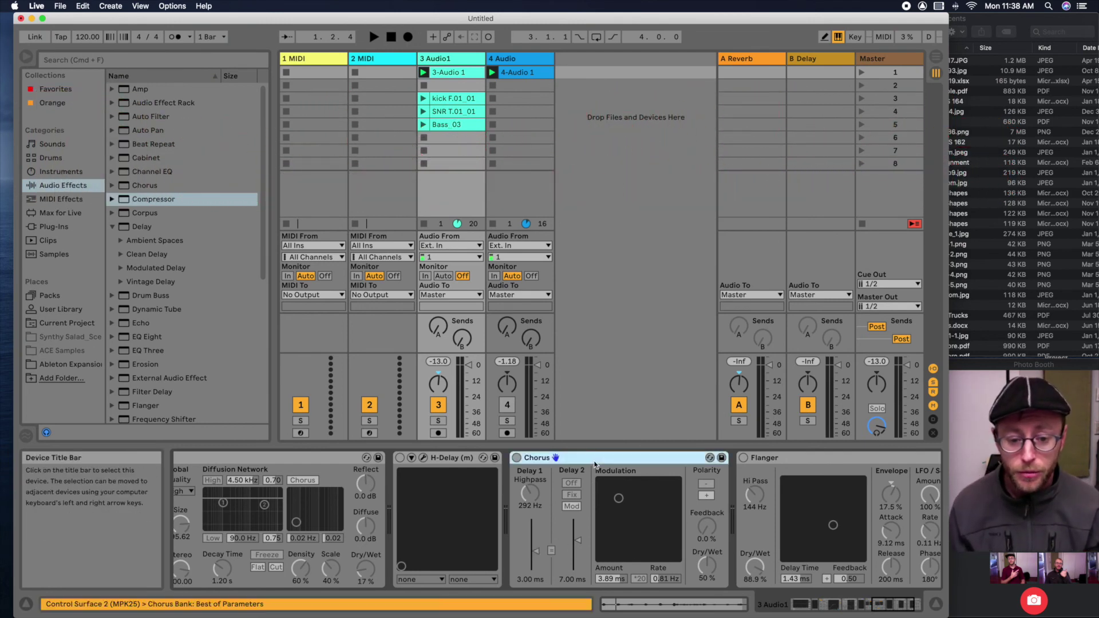
scroll(613, 478, right, 3)
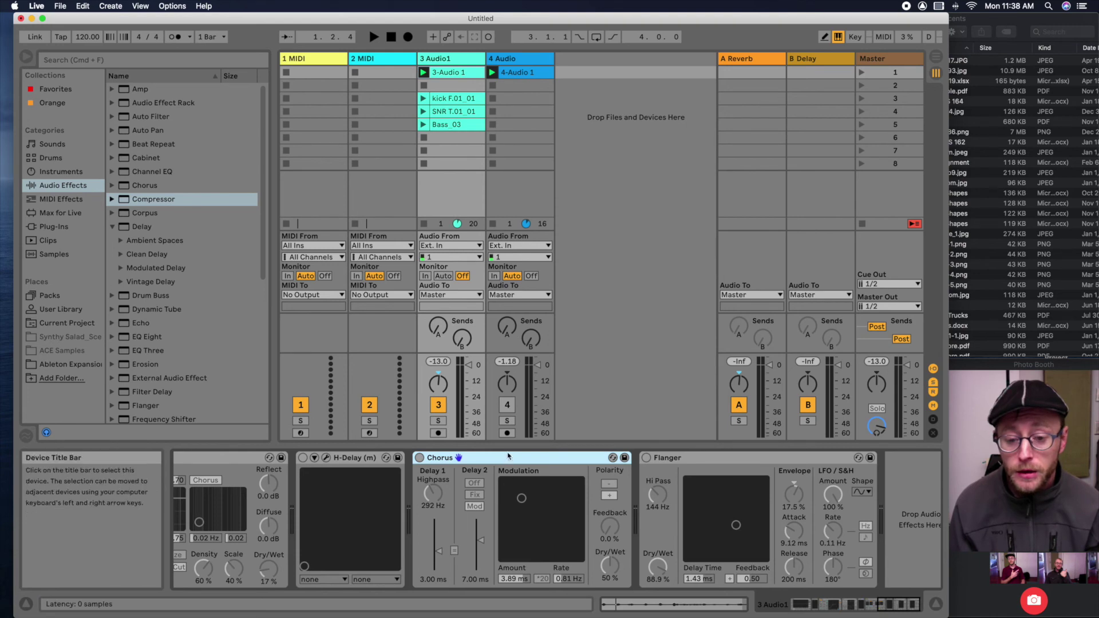
click(420, 458)
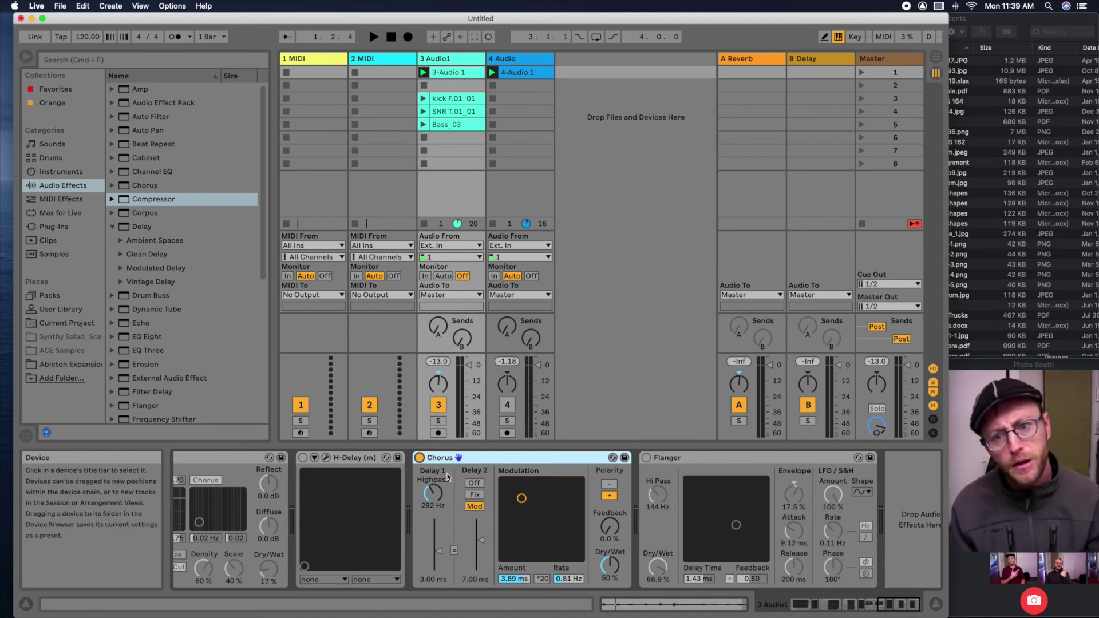
- Play the clip through the Chorus, turn off the Compressor on 3 Audio1, and audition the clip again
scroll(474, 525, left, 5)
key(space)
scroll(474, 525, right, 5)
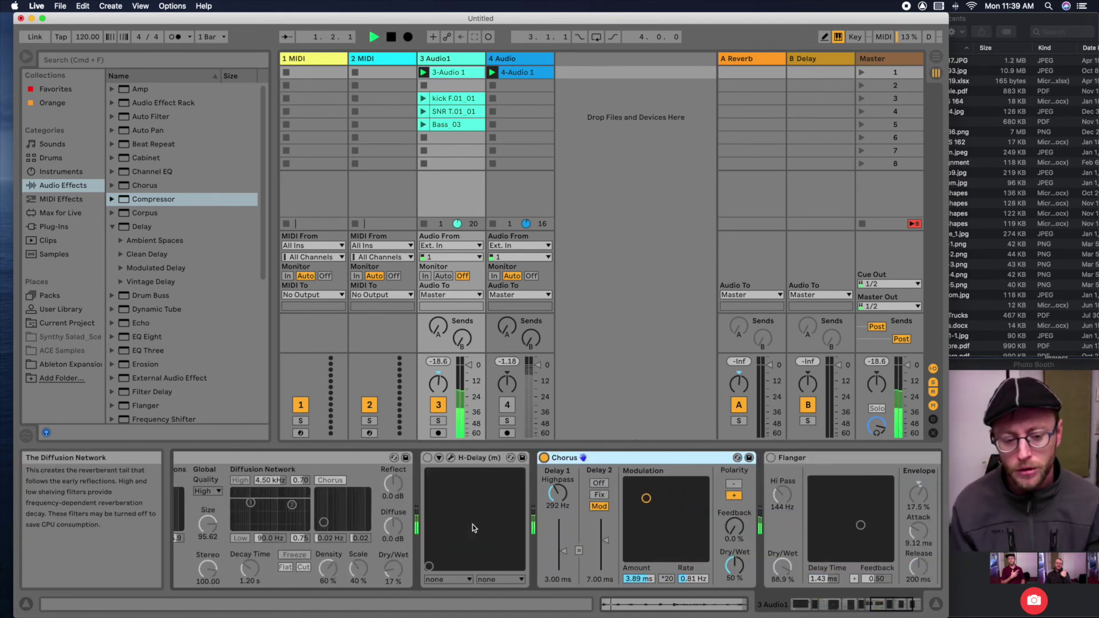
scroll(475, 501, left, 8)
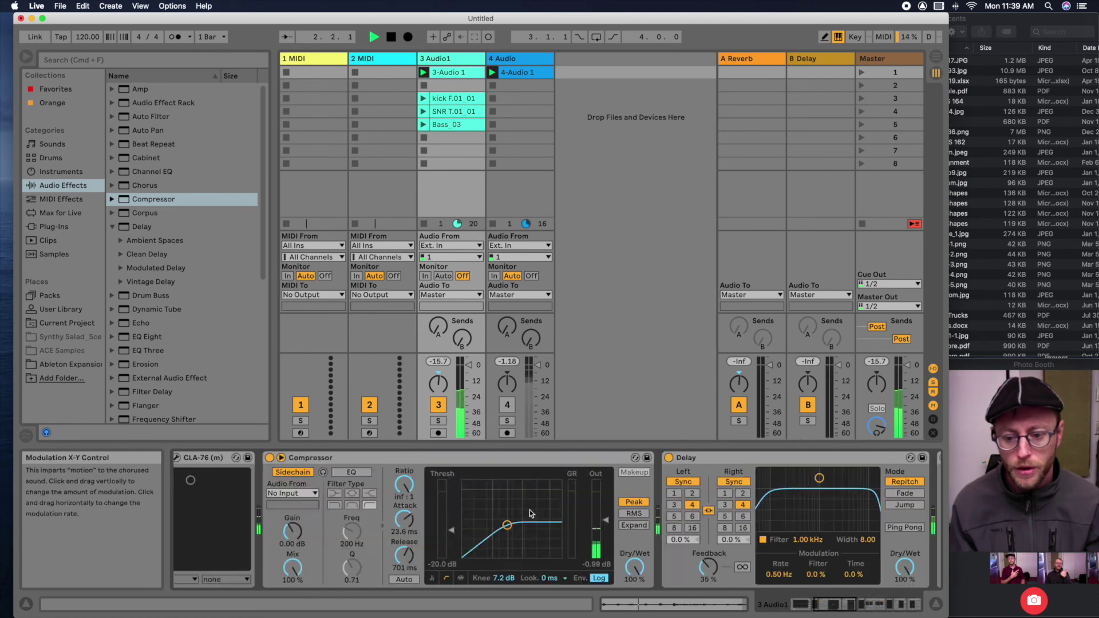
key(space)
scroll(653, 483, right, 8)
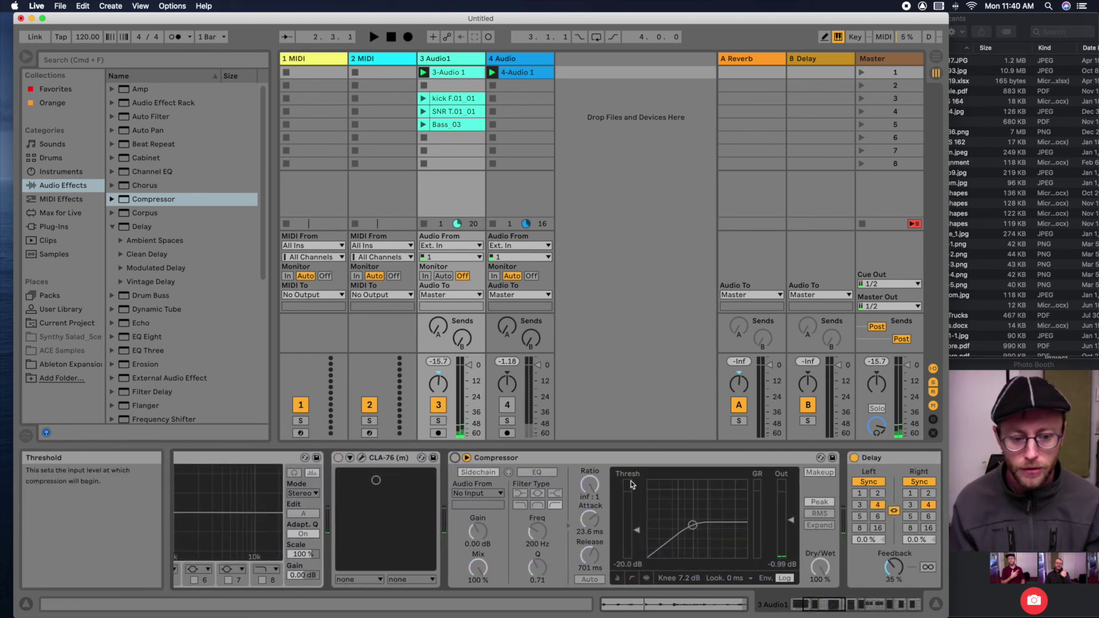
scroll(621, 473, right, 10)
key(space)
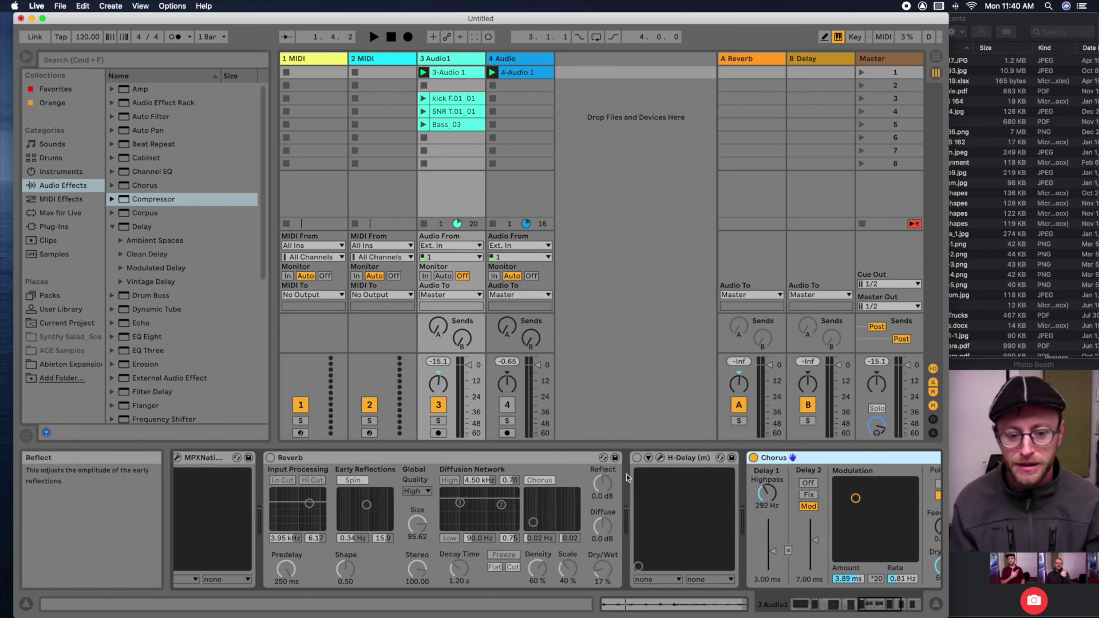
scroll(736, 458, right, 3)
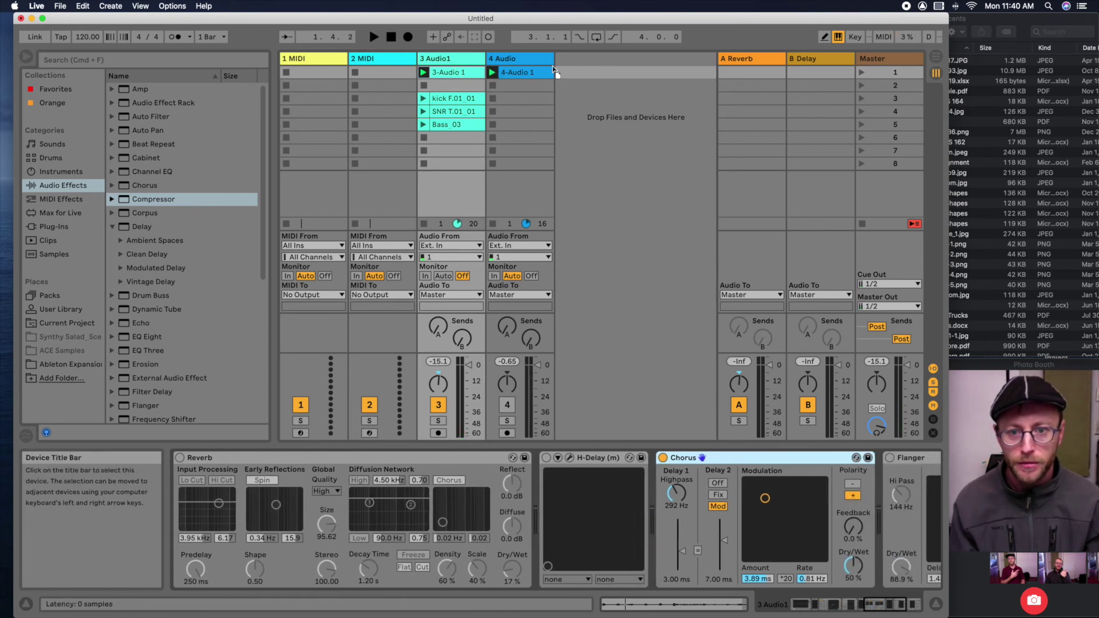
- Deactivate track 3 Audio1, activate track 4 Audio, and play its clip through the Chorus
click(519, 401)
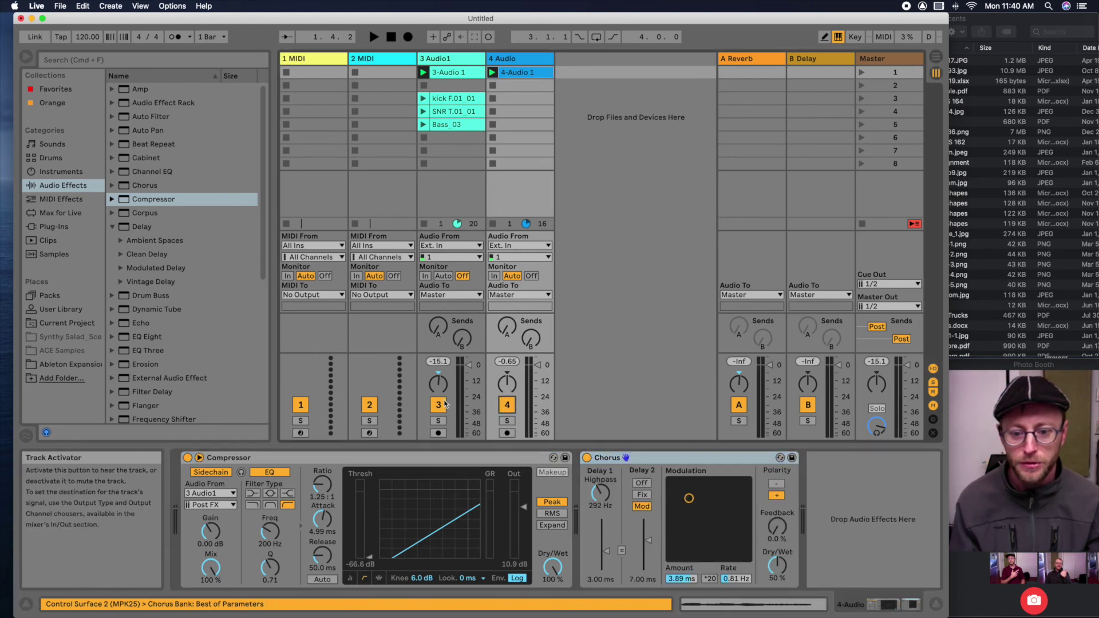
click(508, 406)
click(439, 405)
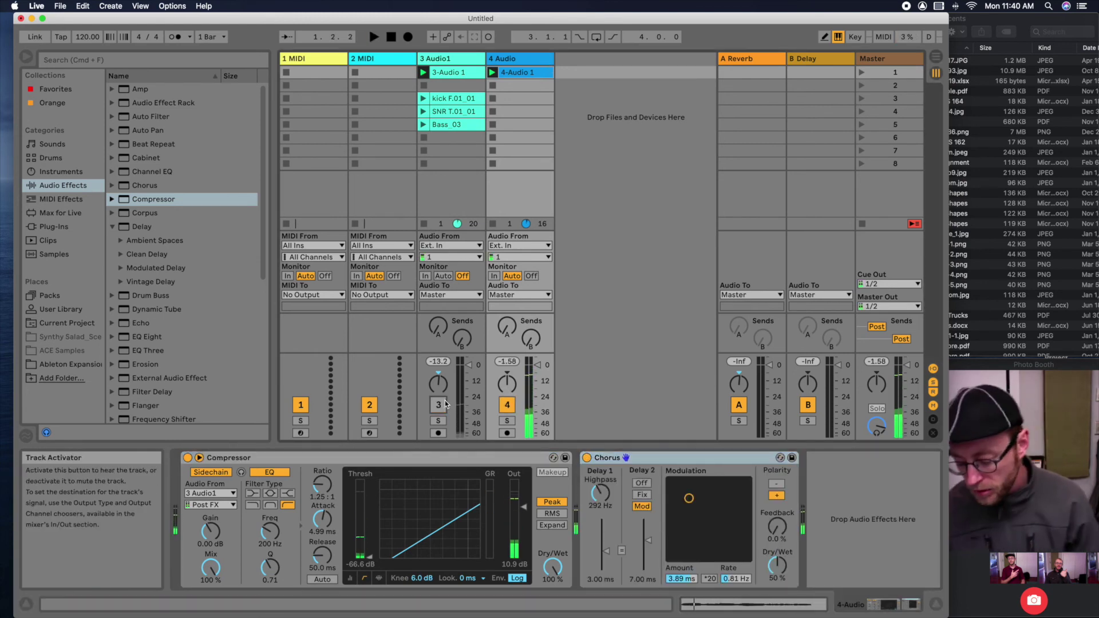
key(space)
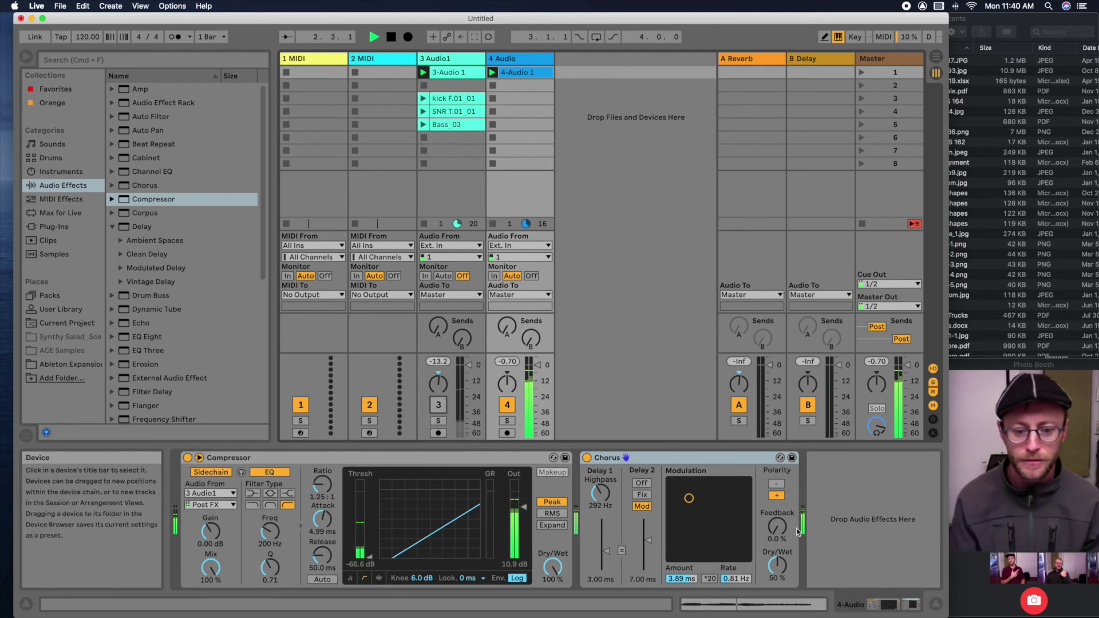
- Set the Chorus modulation to 1.22 ms Amount and 0.91 Hz Rate during playback, stop, and switch Delay 2 to Fix
drag(689, 498, 691, 527)
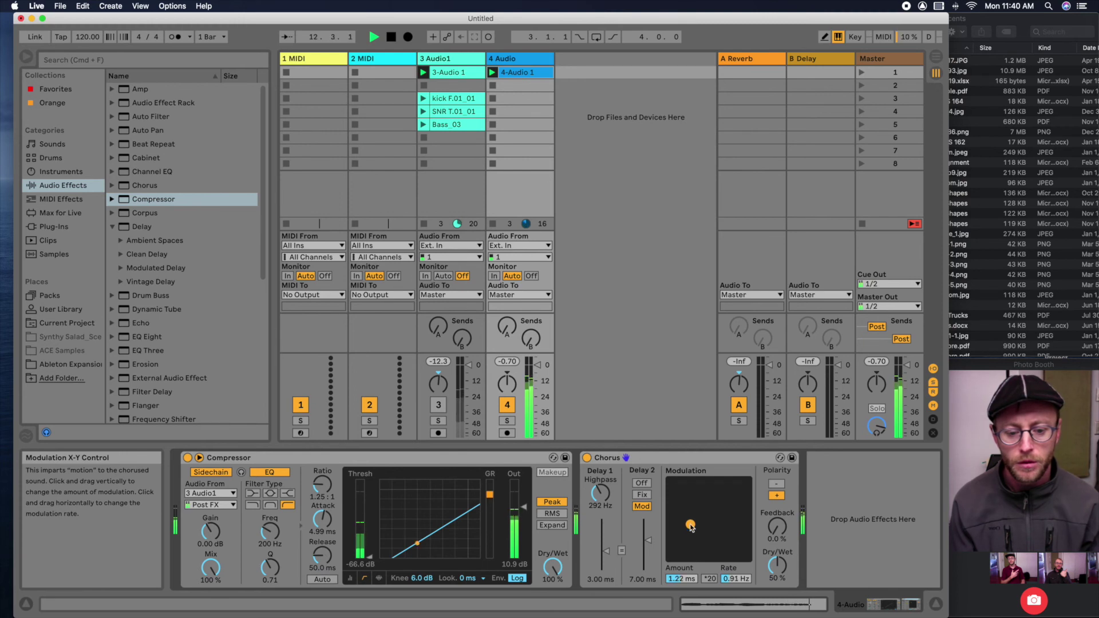
key(space)
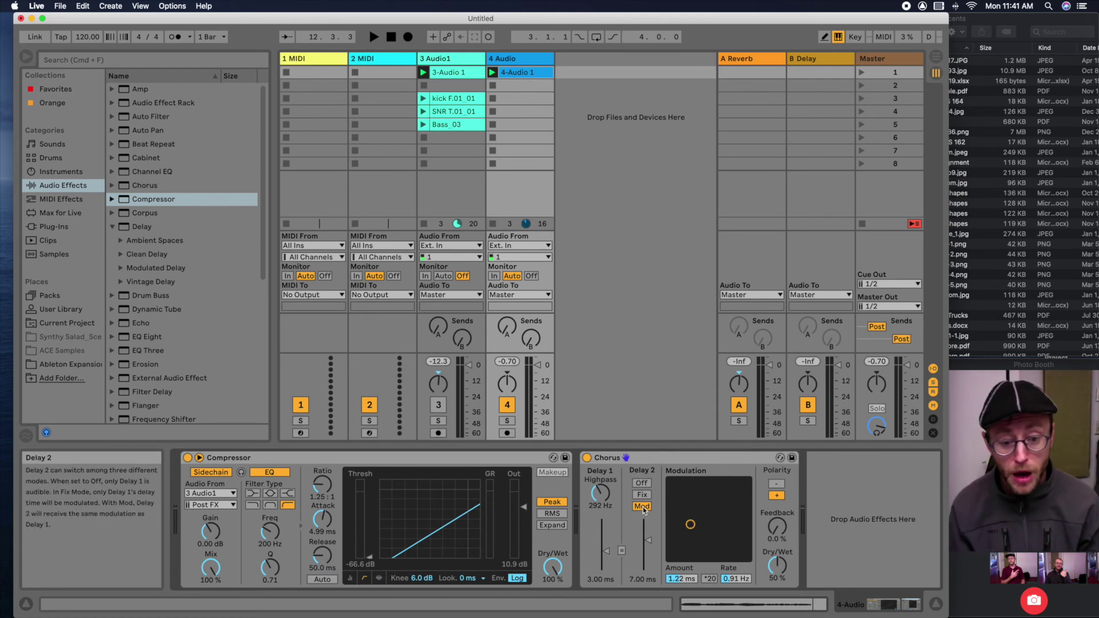
click(643, 484)
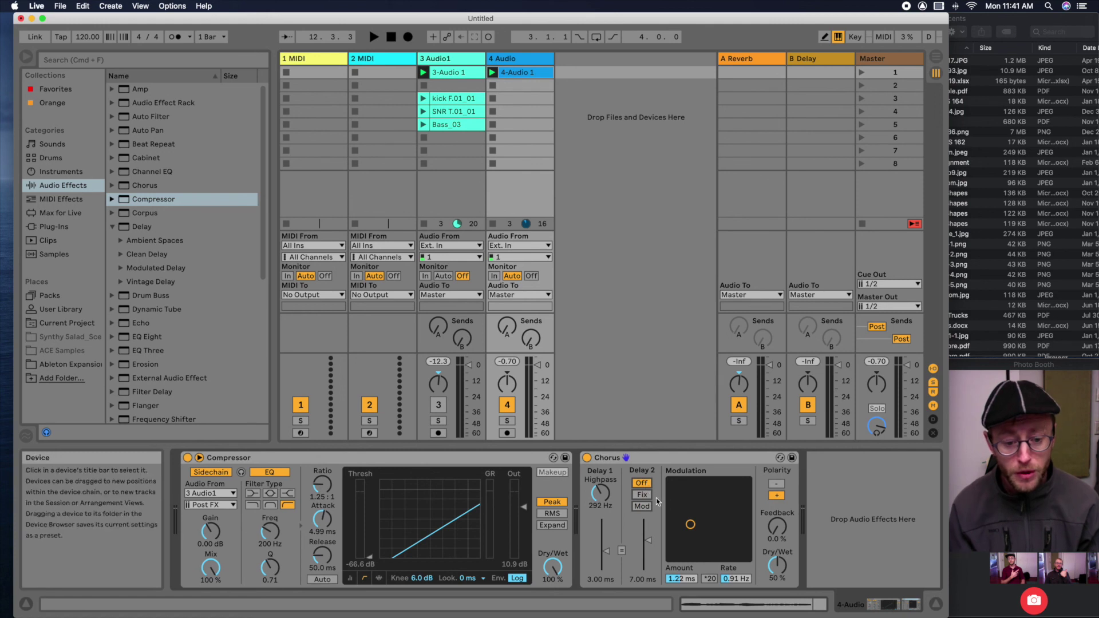
click(642, 495)
- Play the clip while setting the Chorus modulation to 2.22 ms Amount and 2.21 Hz Rate, and stop playback
key(space)
mouse_move(691, 524)
mouse_down()
mouse_move(706, 504)
mouse_move(706, 516)
mouse_up()
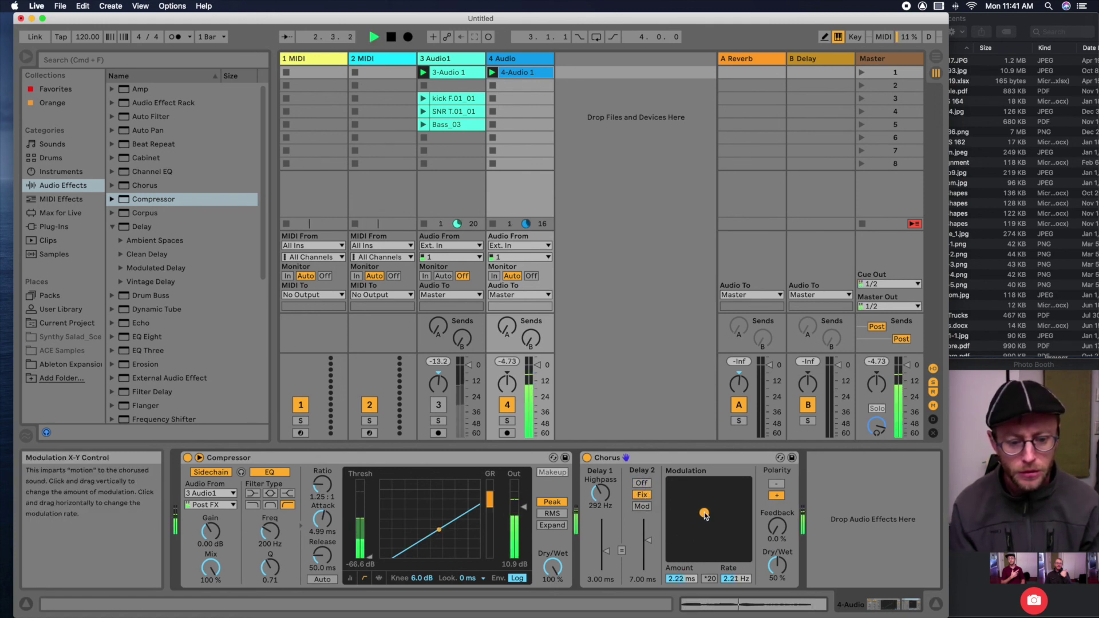
key(space)
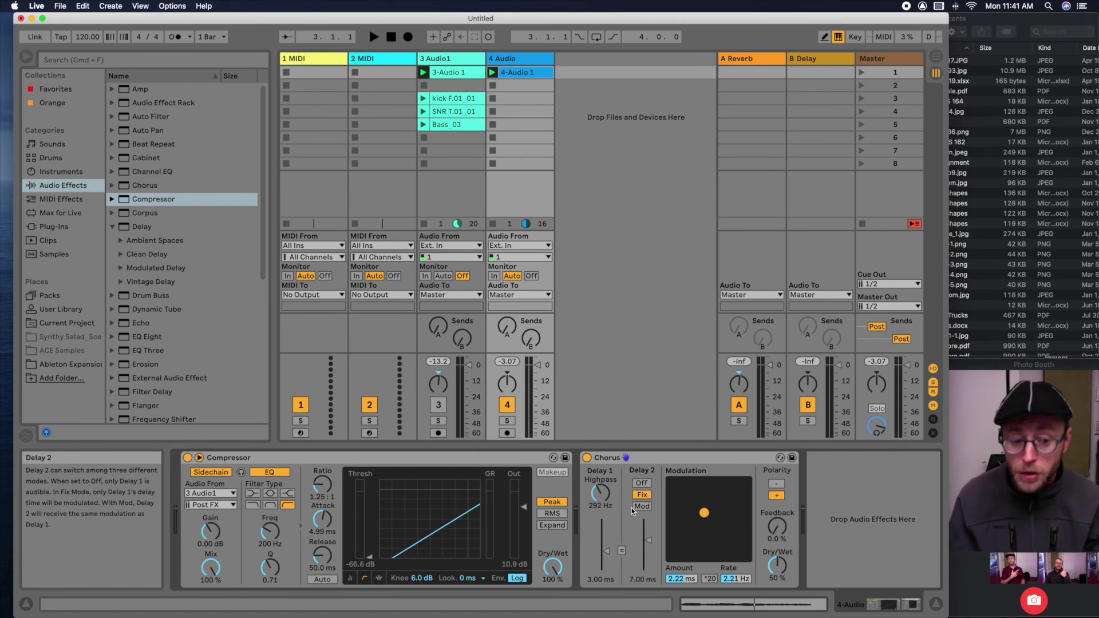
click(586, 458)
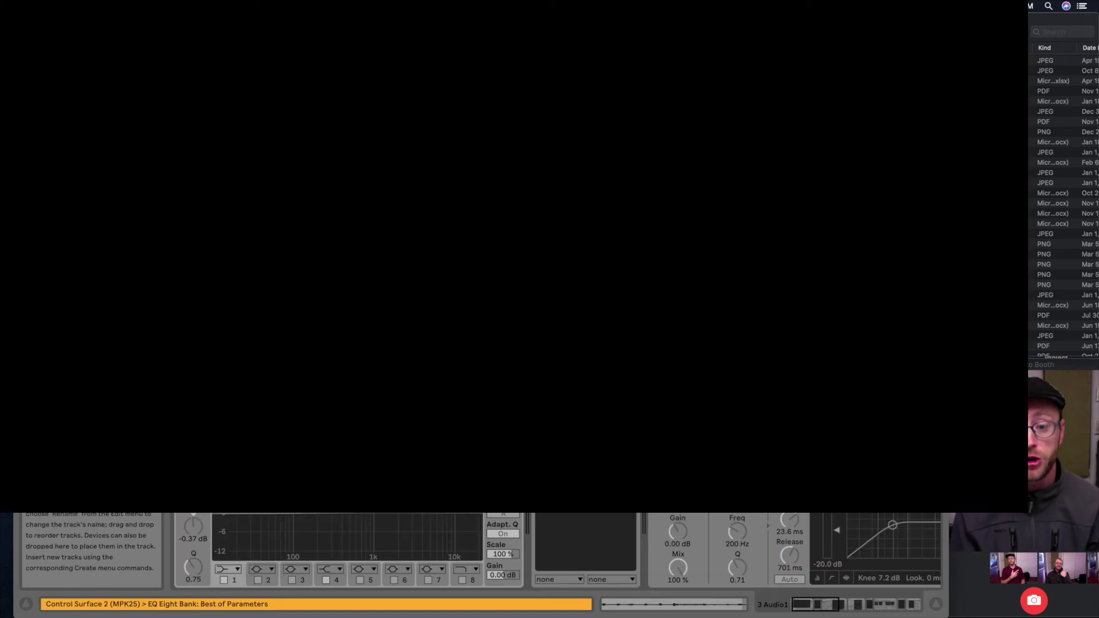
scroll(764, 521, right, 5)
scroll(764, 521, right, 10)
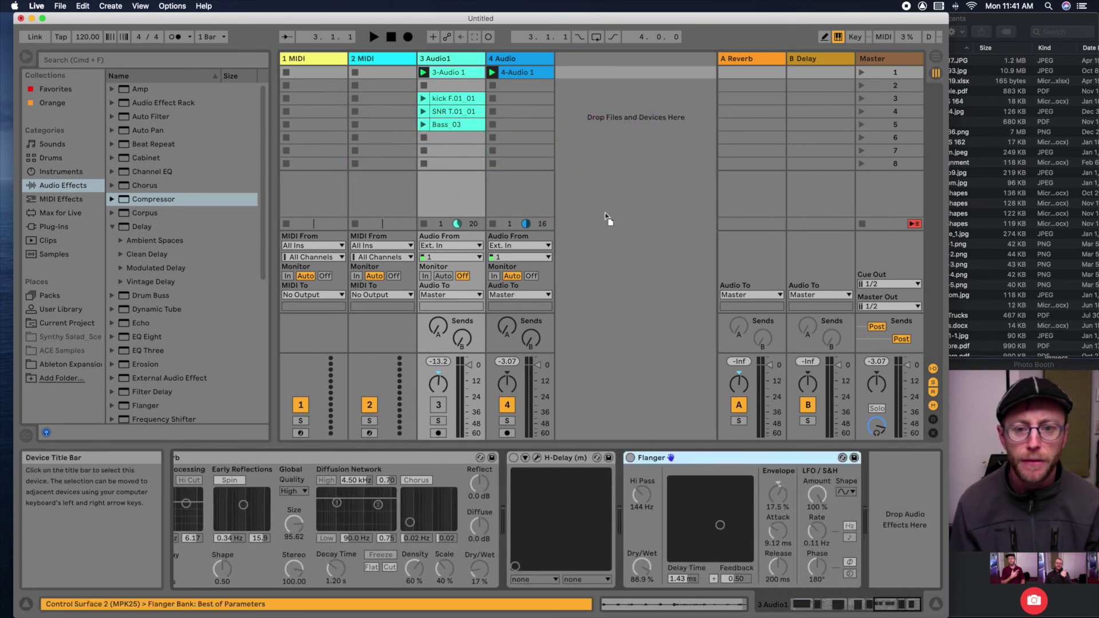
click(513, 60)
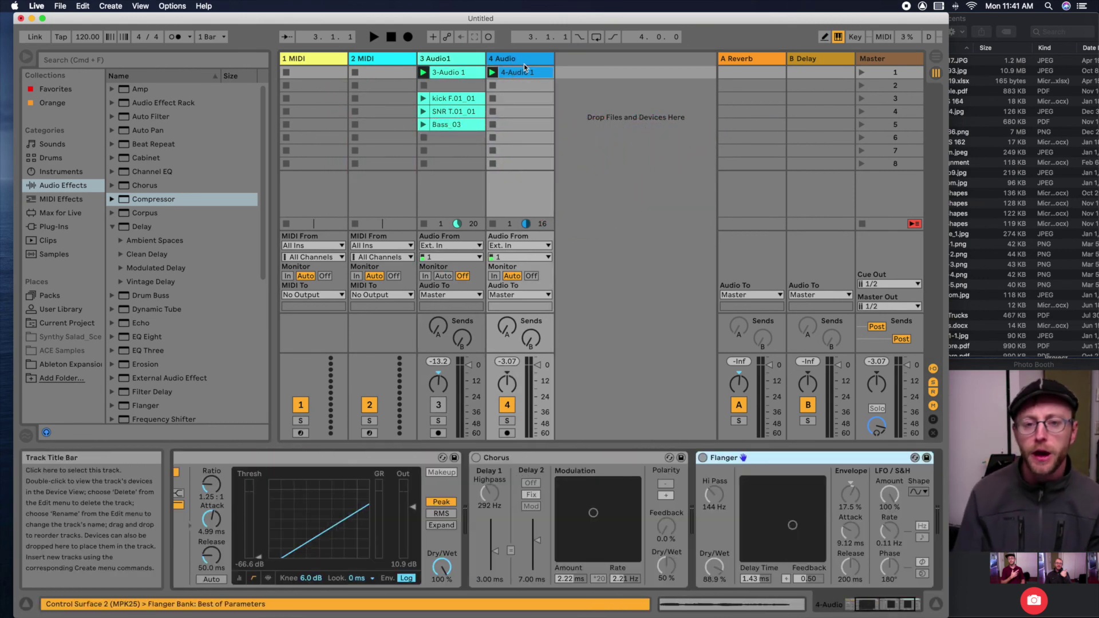
scroll(710, 466, right, 3)
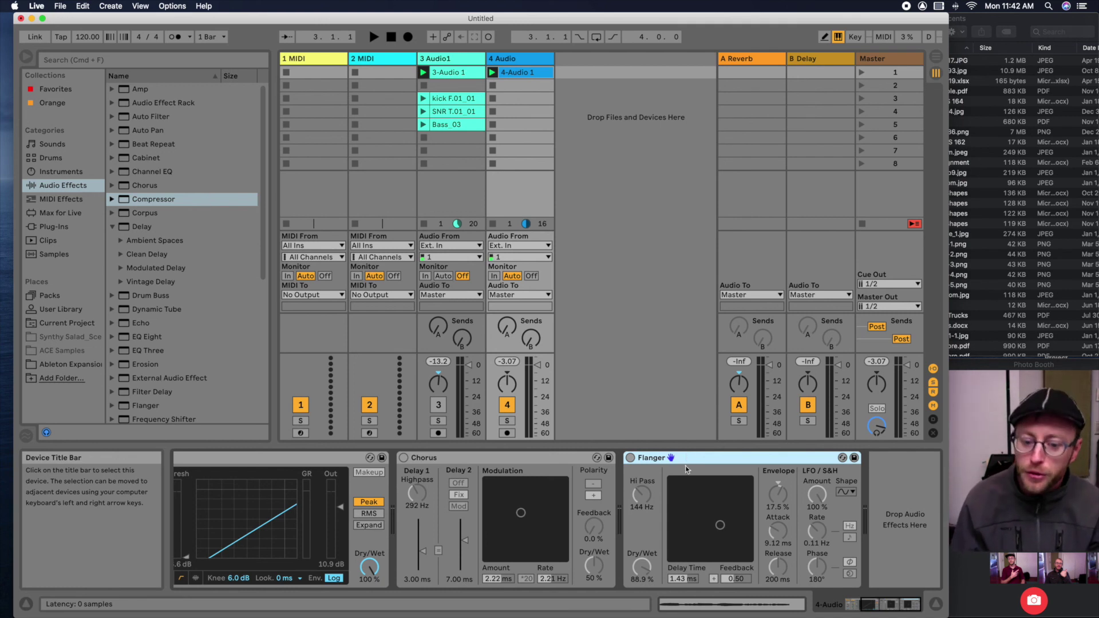
- Play the clip with the Flanger turned on and set its Delay Time to 1.17 ms and Feedback to 0.35
key(space)
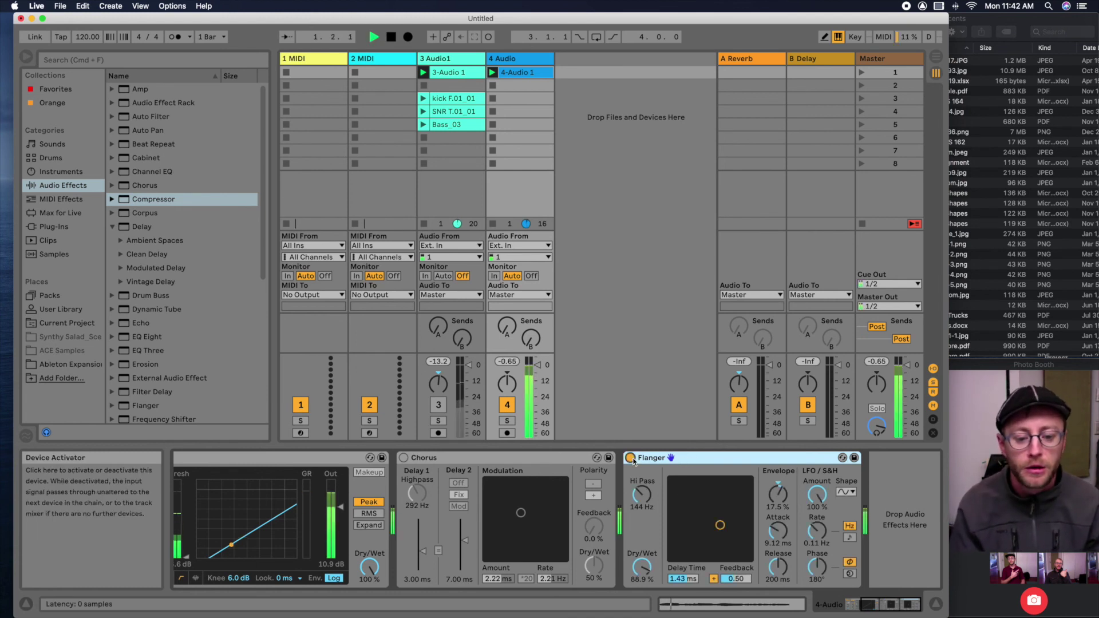
key(0)
drag(699, 502, 717, 536)
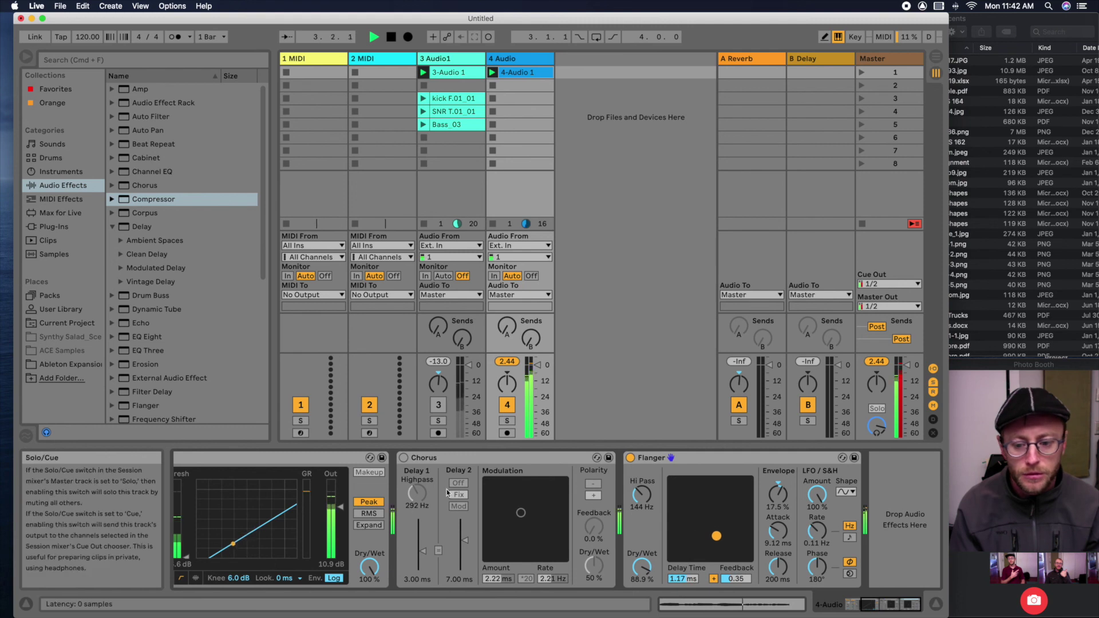
- Lower the Compressor's output gain to 1.65 dB and audition the Flanger at 100 % Dry/Wet, 2.81 ms Delay Time and 0.90 Feedback
scroll(410, 515, left, 3)
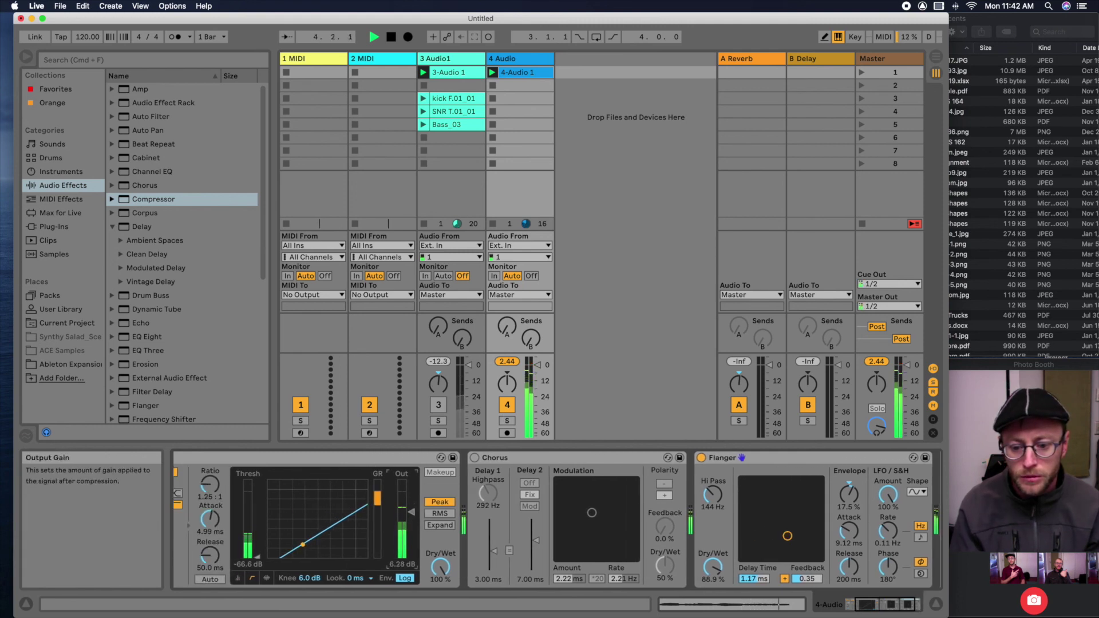
click(754, 455)
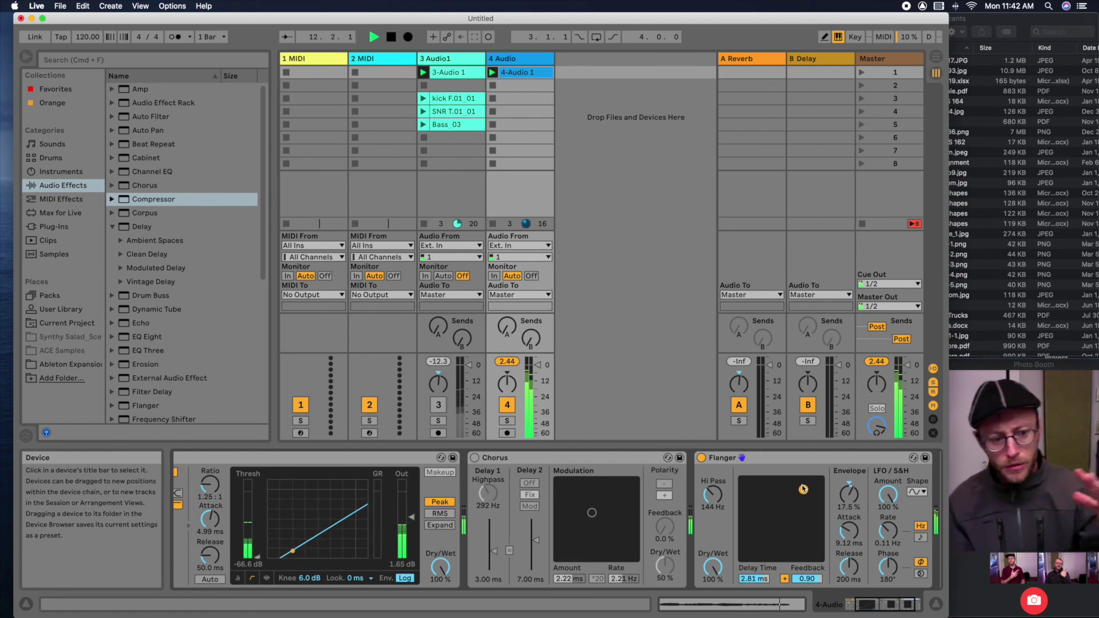
key(space)
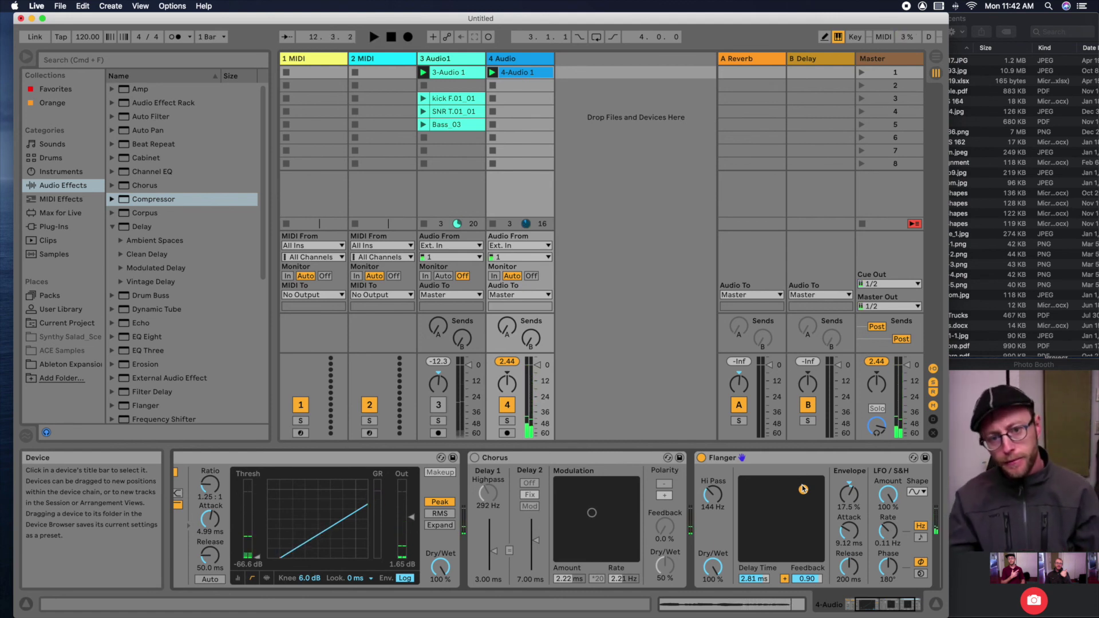